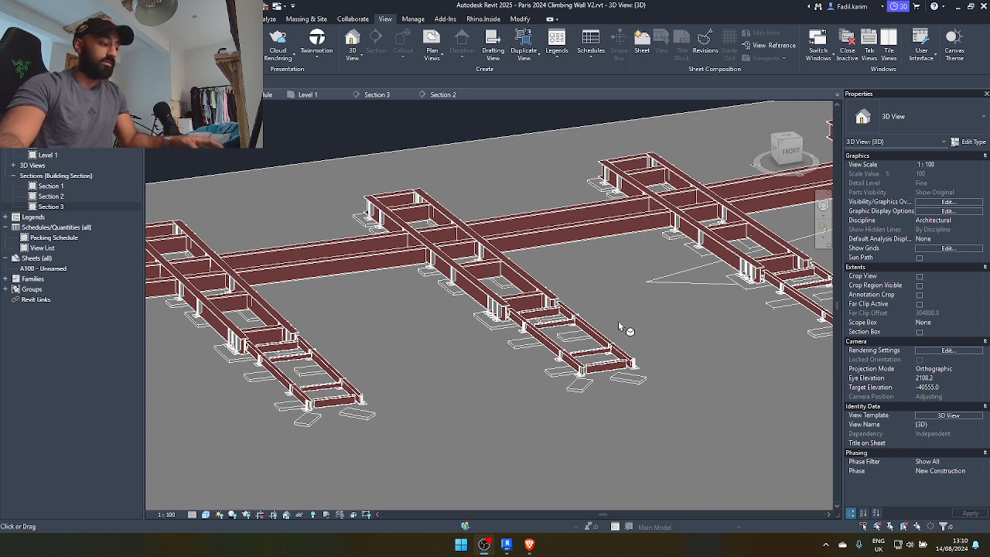
- Select the Pink - 2 Jacks plank at the end of a steel frame and inspect its properties
middle_drag(605, 305, 533, 305)
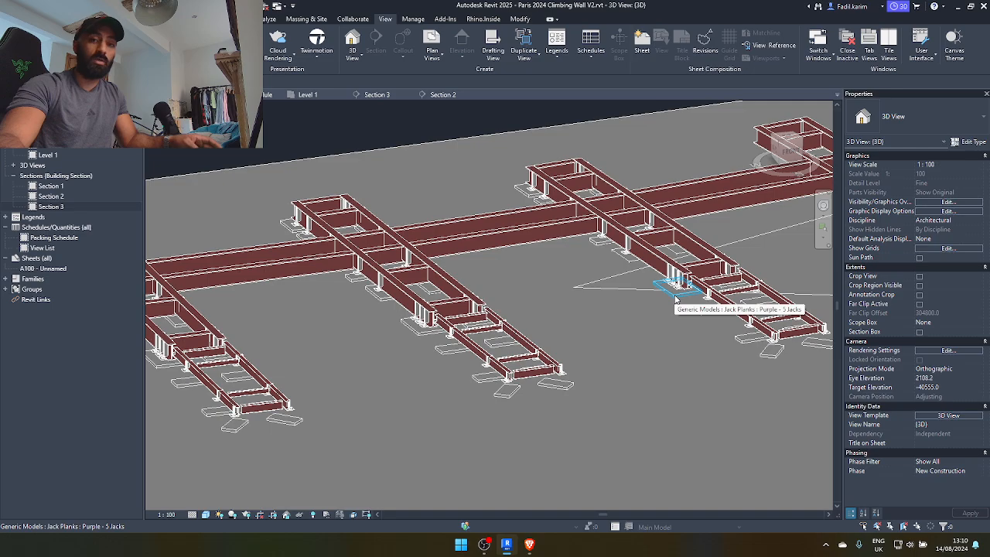
mouse_move(675, 300)
shift+middle_down()
mouse_move(681, 328)
mouse_move(694, 327)
mouse_move(678, 309)
shift+middle_up()
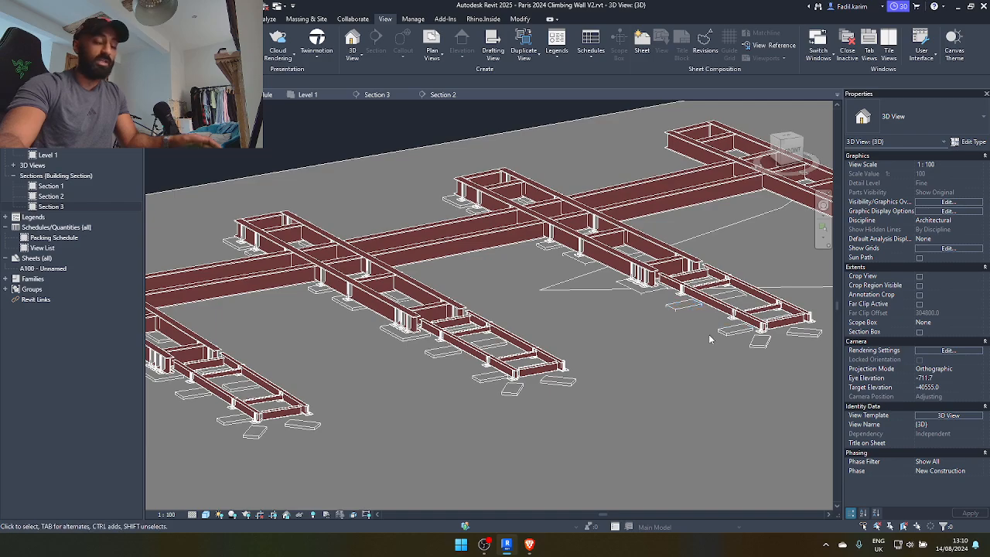
scroll(619, 347, up, 5)
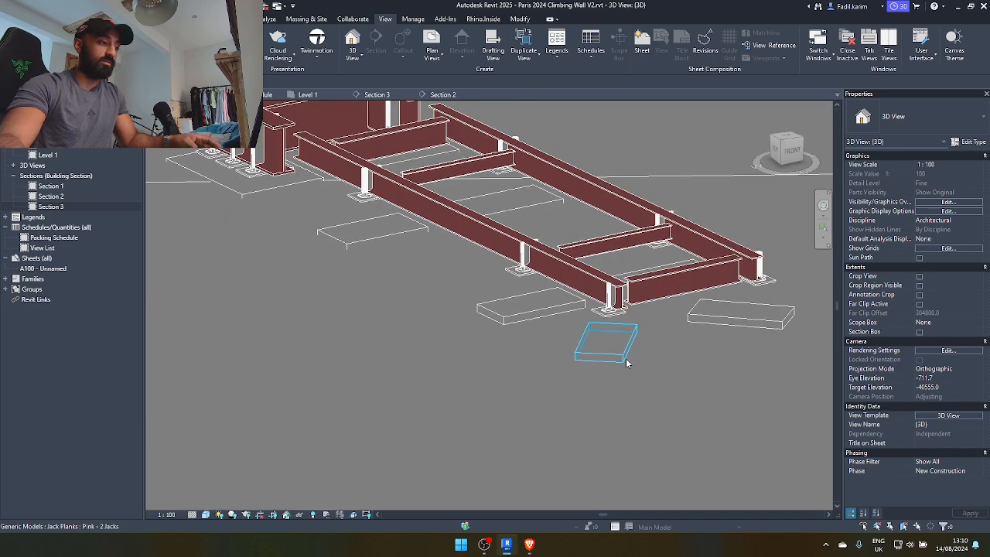
click(625, 358)
shift+middle_drag(605, 373, 772, 310)
scroll(771, 311, down, 2)
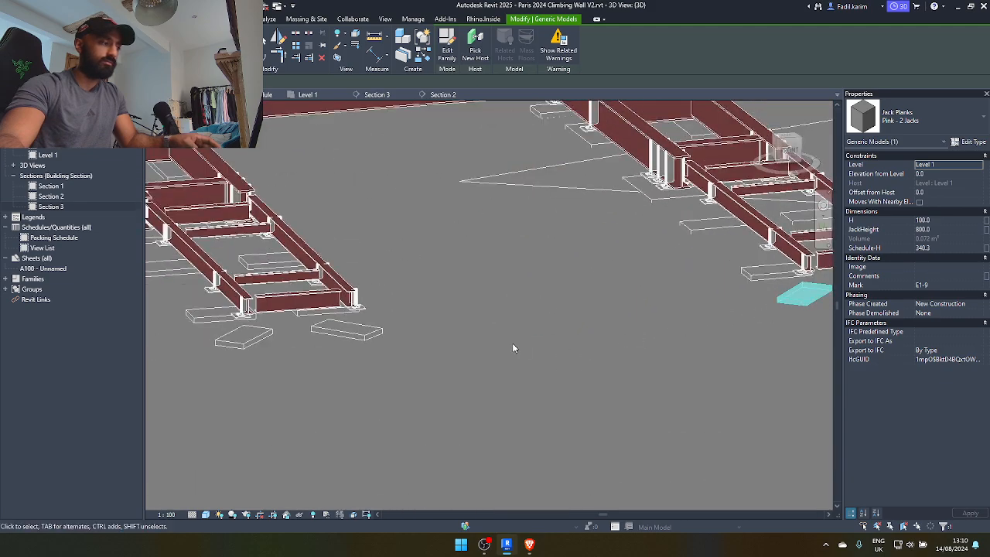
- Set the extension of the adjustable base jack beside the frame's beam to 100
middle_drag(513, 345, 588, 406)
scroll(345, 379, up, 5)
middle_drag(331, 318, 433, 370)
scroll(424, 340, up, 5)
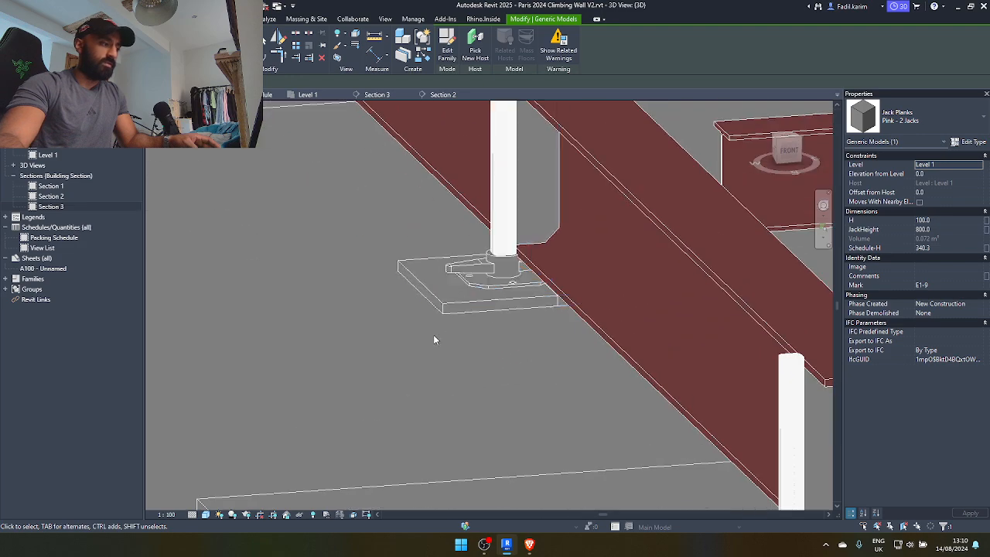
click(469, 304)
scroll(473, 311, down, 3)
shift+middle_drag(475, 313, 460, 351)
scroll(461, 351, up, 2)
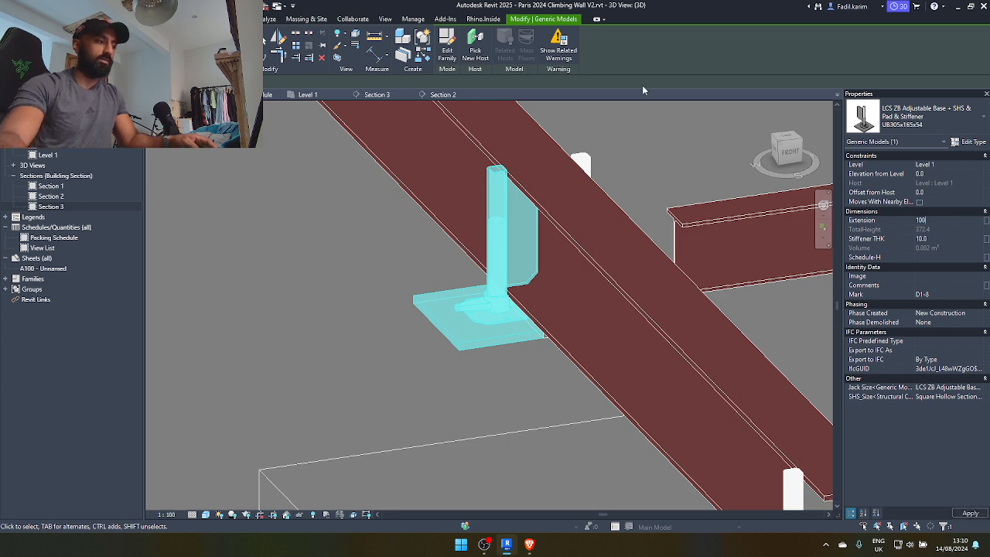
click(285, 261)
- Try the UB406x178x60 type on the extended adjustable base jack and inspect its fit against the beam
click(395, 337)
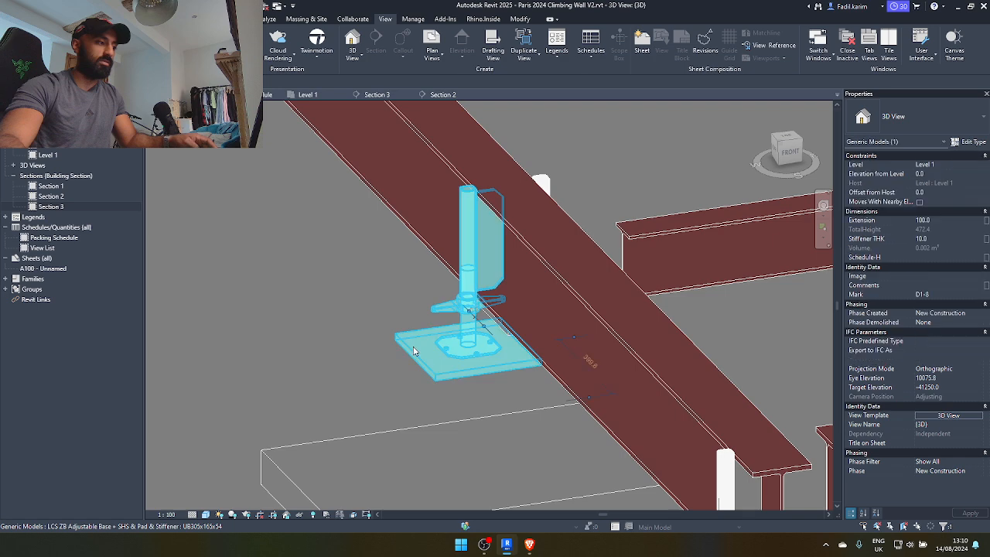
shift+middle_drag(417, 325, 510, 274)
scroll(511, 275, up, 3)
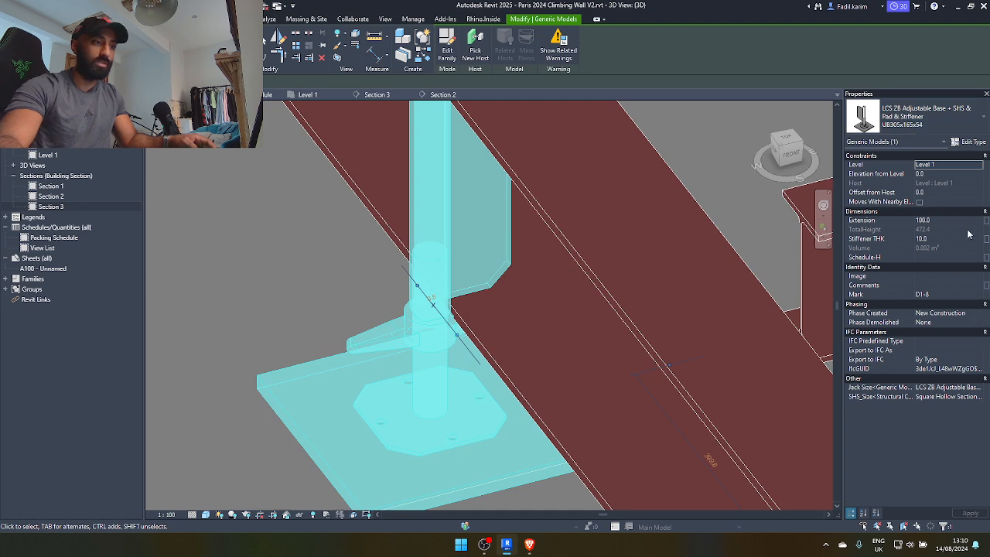
click(930, 122)
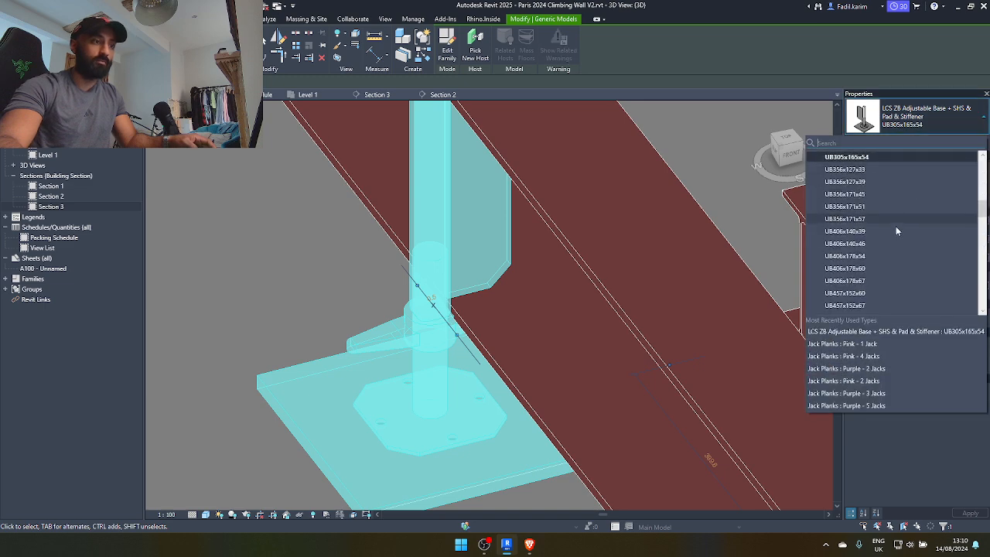
click(891, 267)
shift+middle_drag(417, 280, 375, 189)
scroll(457, 177, up, 5)
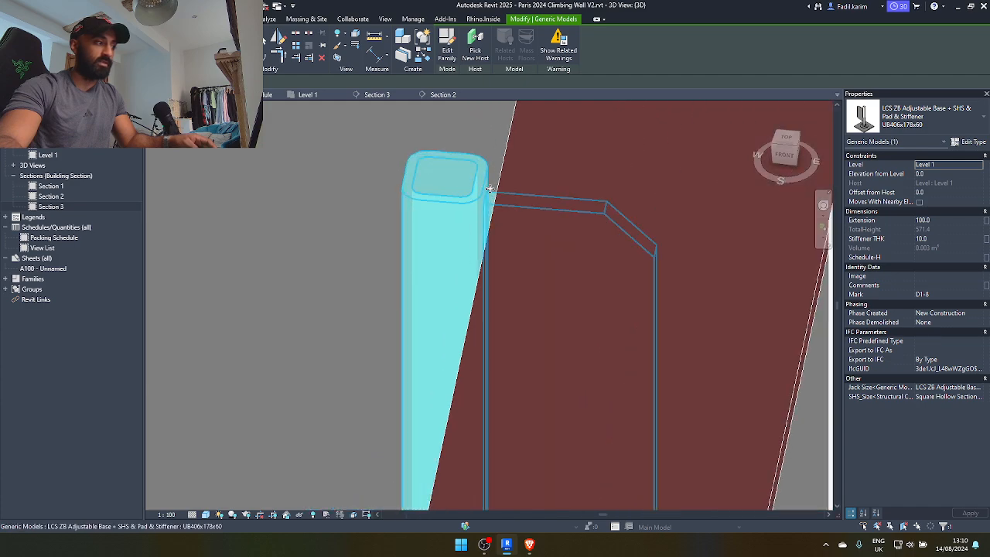
scroll(444, 275, down, 5)
shift+middle_drag(444, 279, 550, 268)
key(Escape)
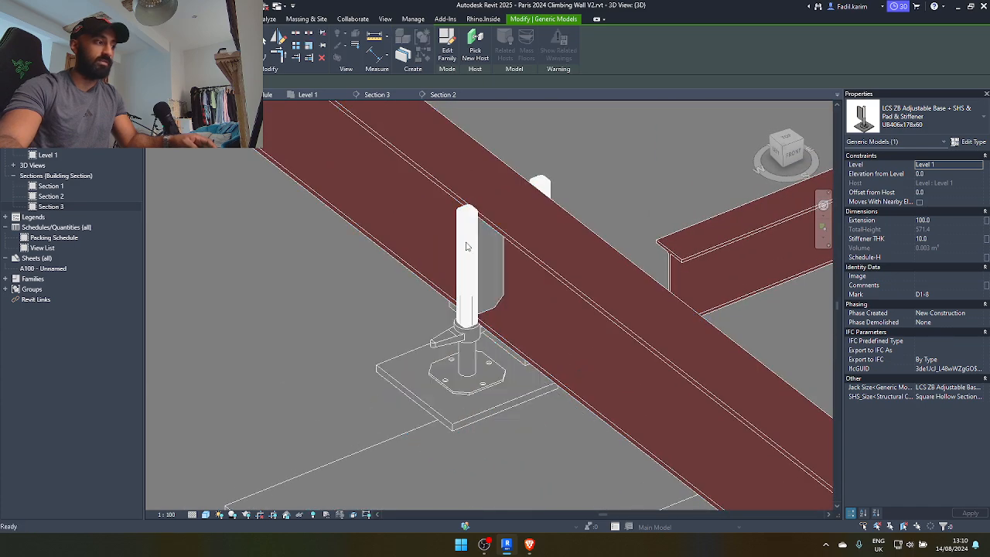
- Match the jack's type to the UB305x165x54 beam and set its jack size to LCS-003 - ZB Adjustable Base 60
click(545, 261)
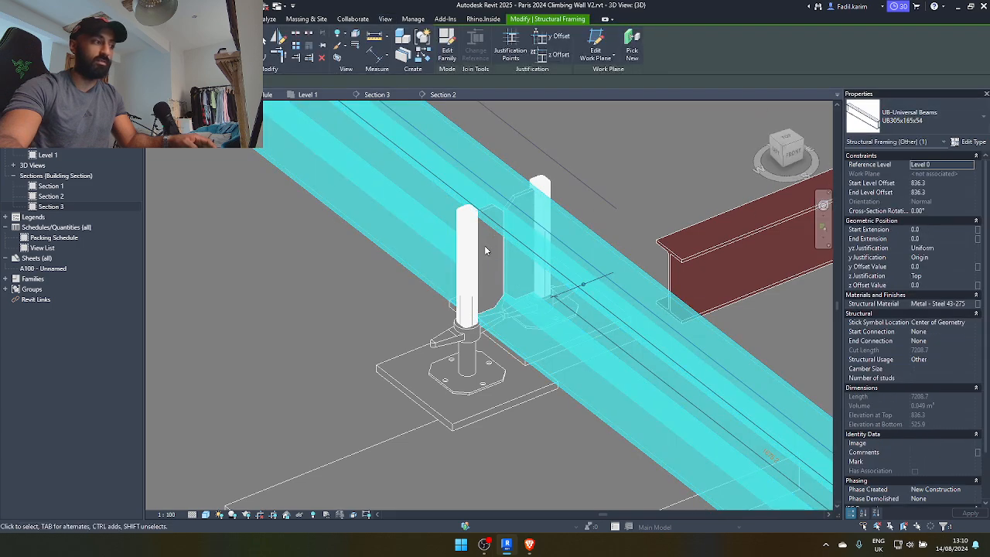
click(453, 263)
shift+middle_drag(453, 263, 488, 381)
click(979, 388)
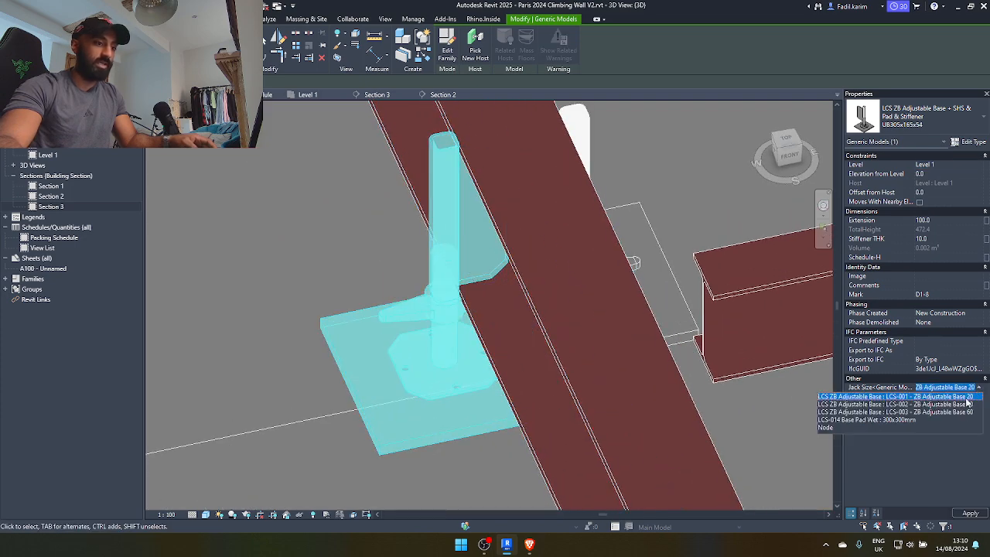
click(922, 415)
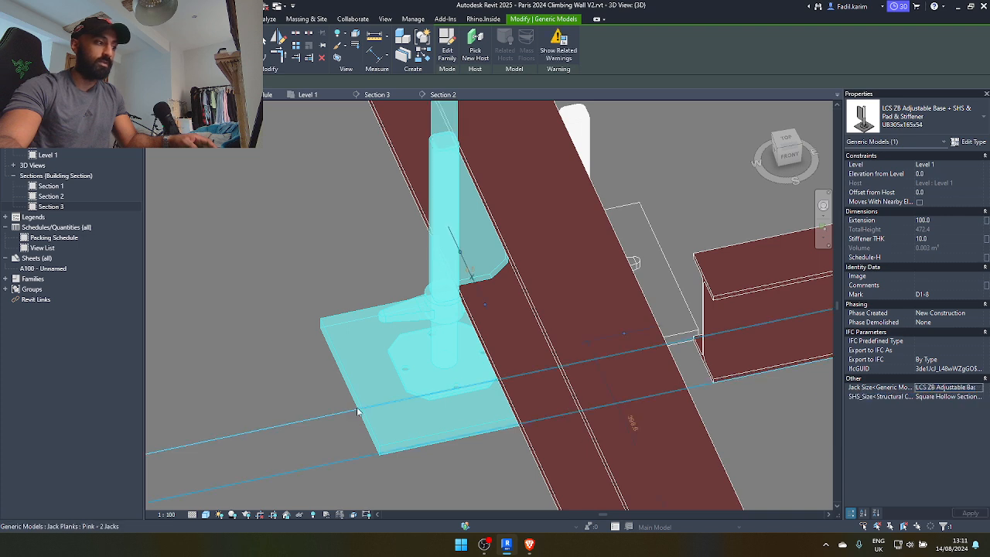
click(978, 387)
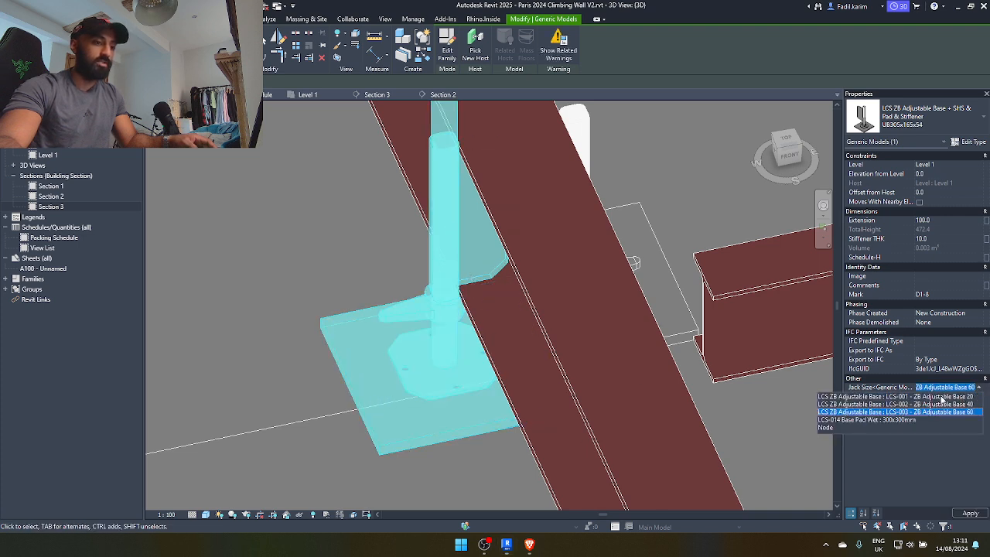
click(971, 388)
- Browse the square hollow section sizes available for the adjustable base jack
click(979, 396)
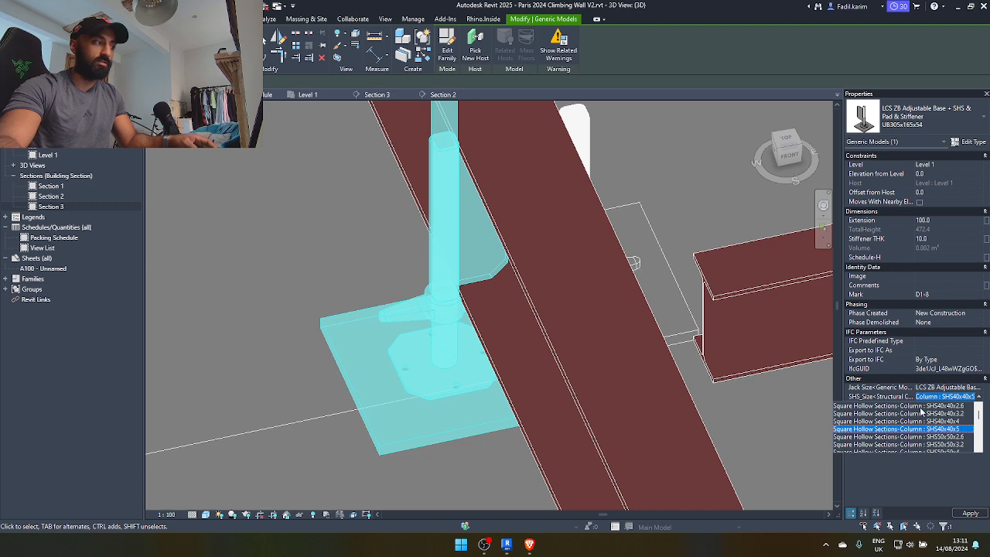
scroll(927, 418, down, 10)
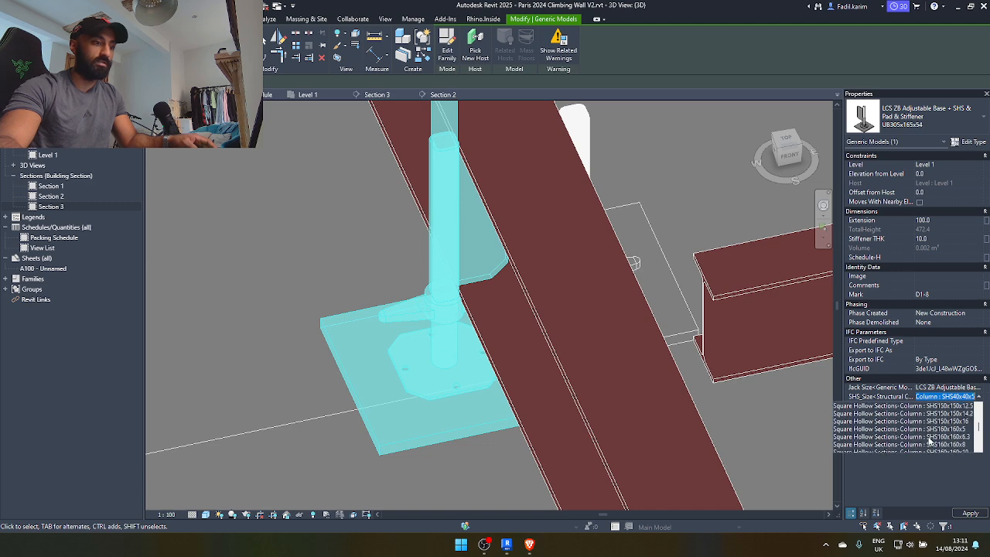
click(934, 446)
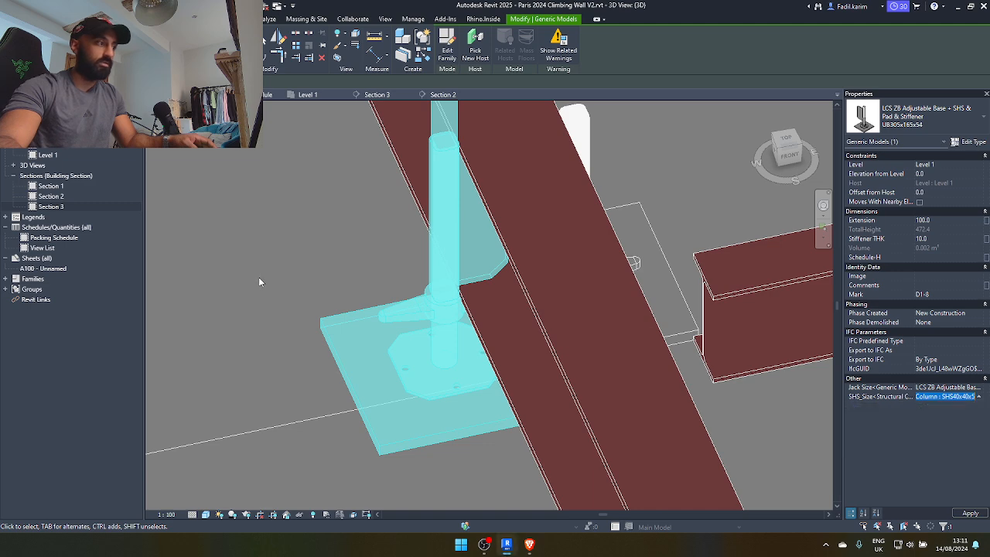
click(280, 212)
- Review the jacks and frame ends, switch to the Brave browser to view the Le Bourget climbing venue image, and return to Revit
shift+middle_drag(281, 217, 368, 201)
scroll(368, 201, down, 5)
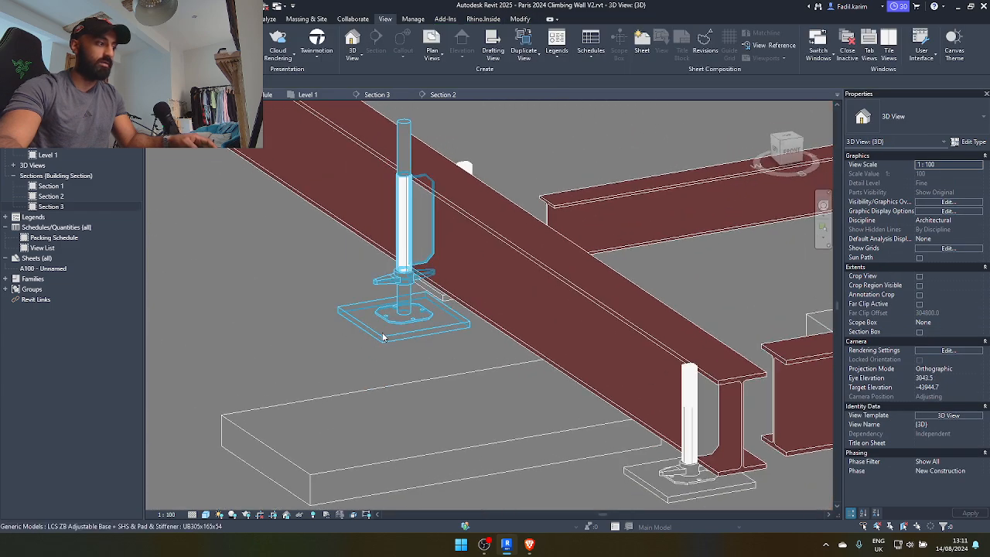
scroll(347, 322, down, 6)
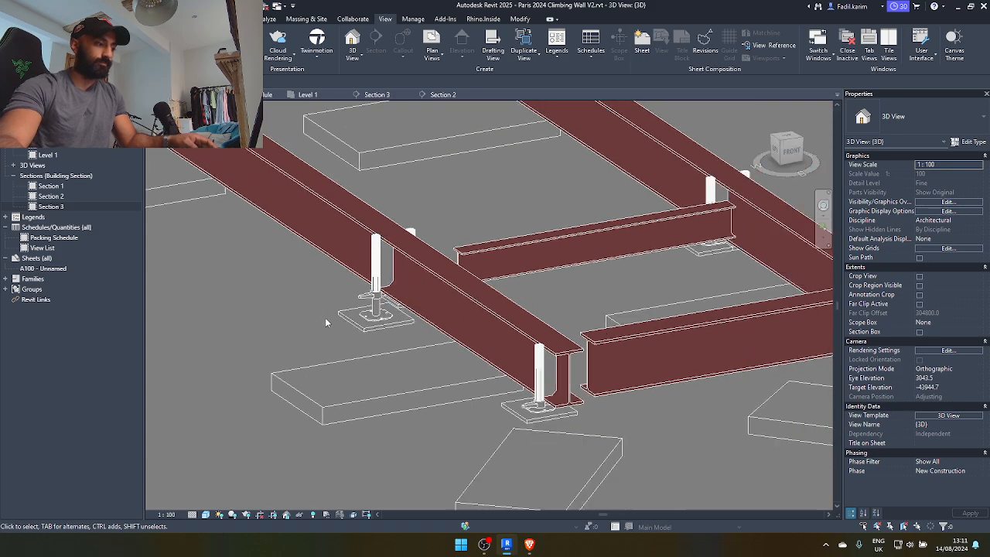
middle_drag(375, 331, 600, 362)
scroll(384, 373, down, 4)
mouse_move(529, 544)
click(518, 495)
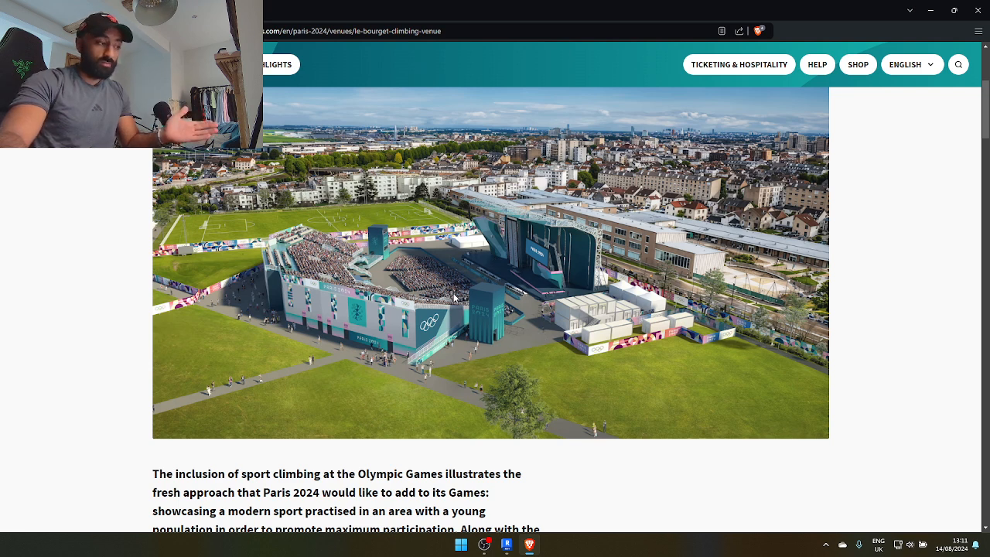
click(506, 544)
- Probe spot elevations on the toposolid around the steel frames without placing any annotation
scroll(500, 406, down, 5)
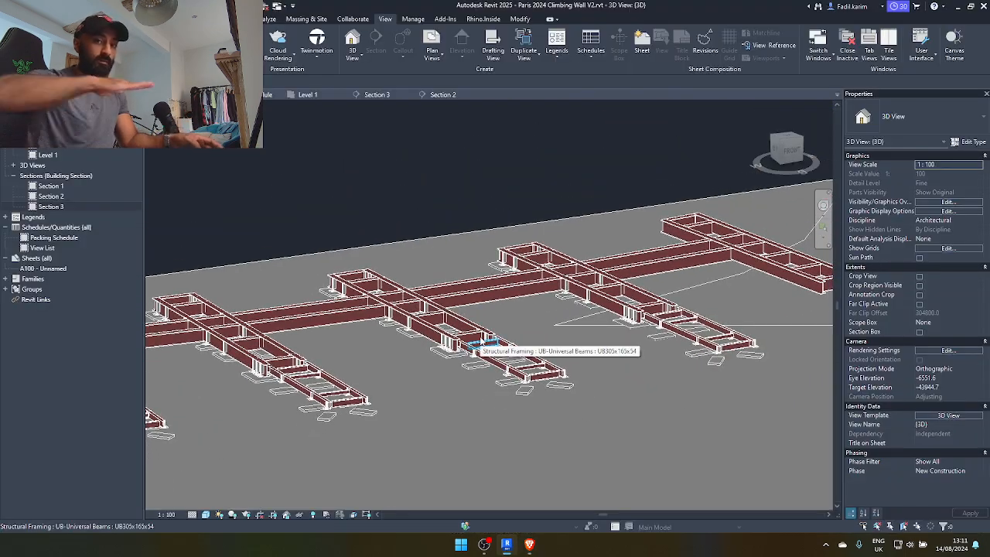
scroll(481, 344, down, 5)
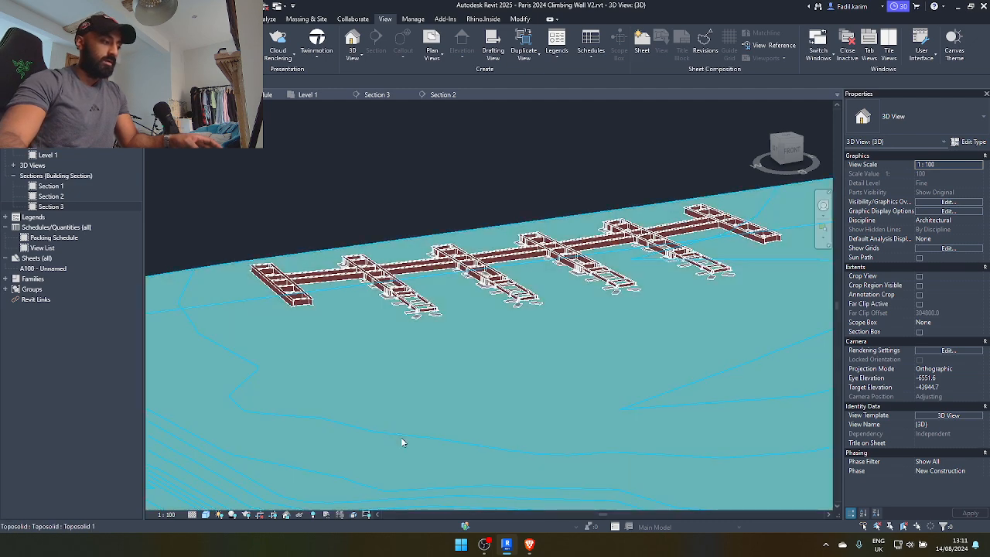
click(401, 442)
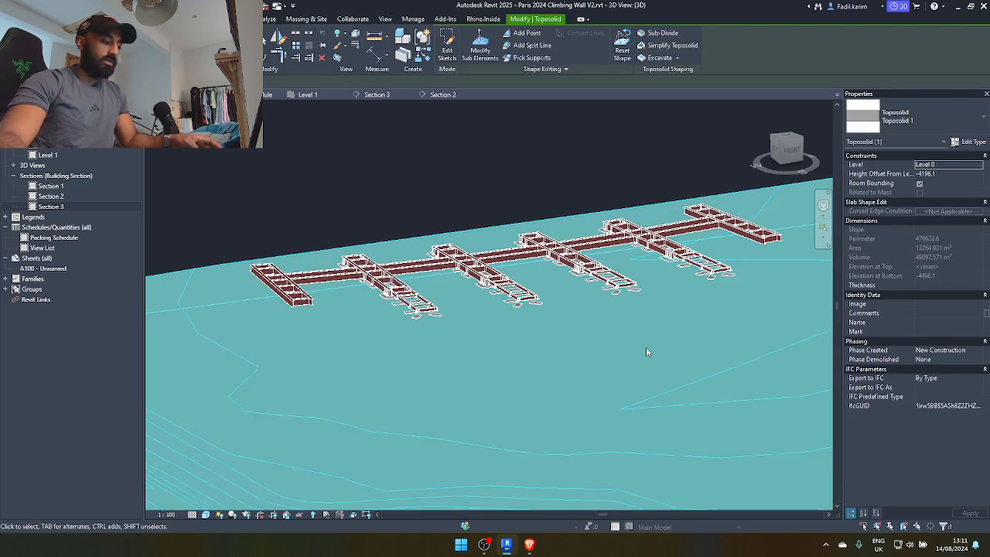
key(e)
key(l)
scroll(667, 249, up, 5)
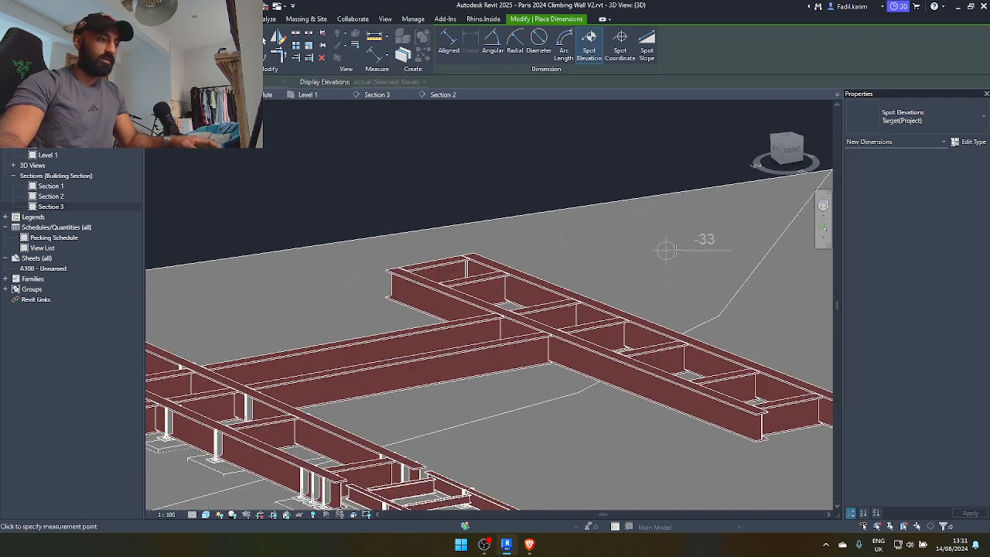
scroll(684, 233, down, 5)
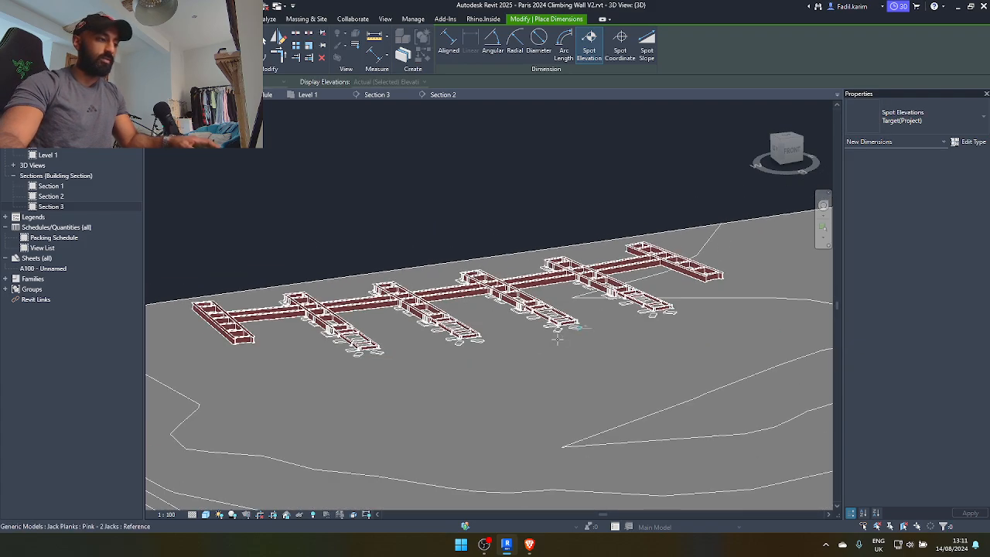
scroll(347, 369, up, 6)
scroll(332, 370, down, 5)
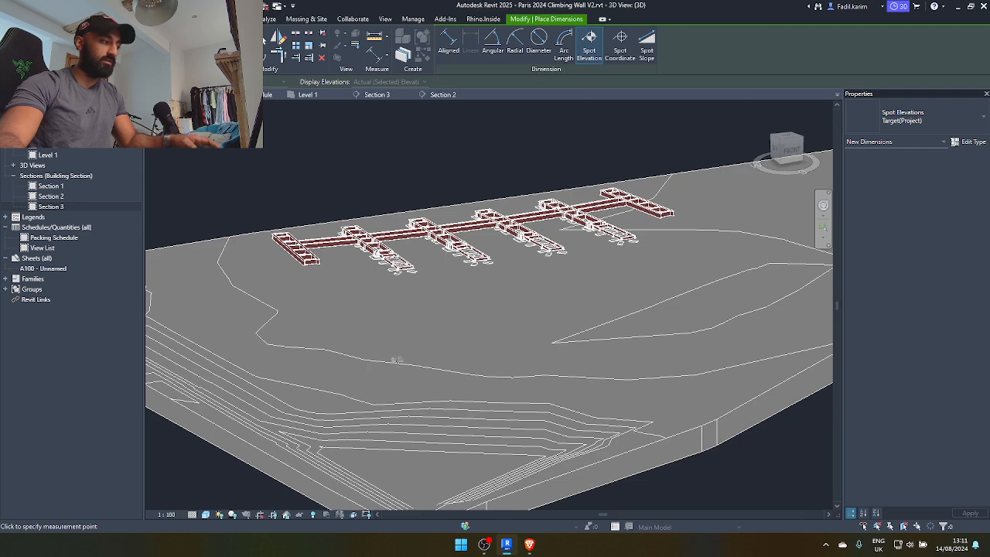
shift+middle_drag(397, 360, 229, 423)
middle_drag(230, 424, 363, 287)
key(Escape)
- Examine the toposolid's slopes from several sides and compare the site with the venue image in the Brave browser
scroll(377, 407, down, 1)
middle_drag(377, 408, 359, 440)
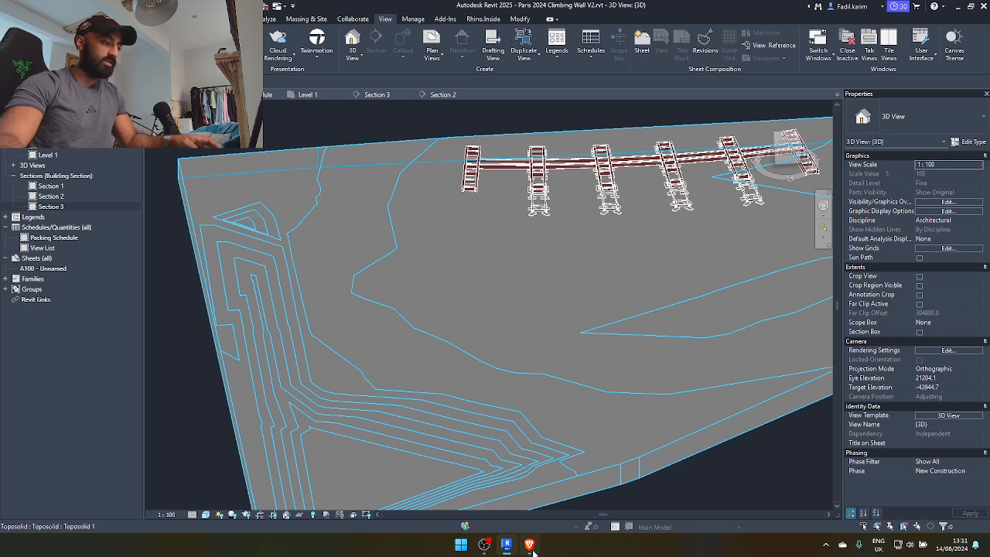
shift+middle_drag(483, 436, 294, 363)
middle_drag(294, 363, 595, 513)
scroll(598, 442, down, 2)
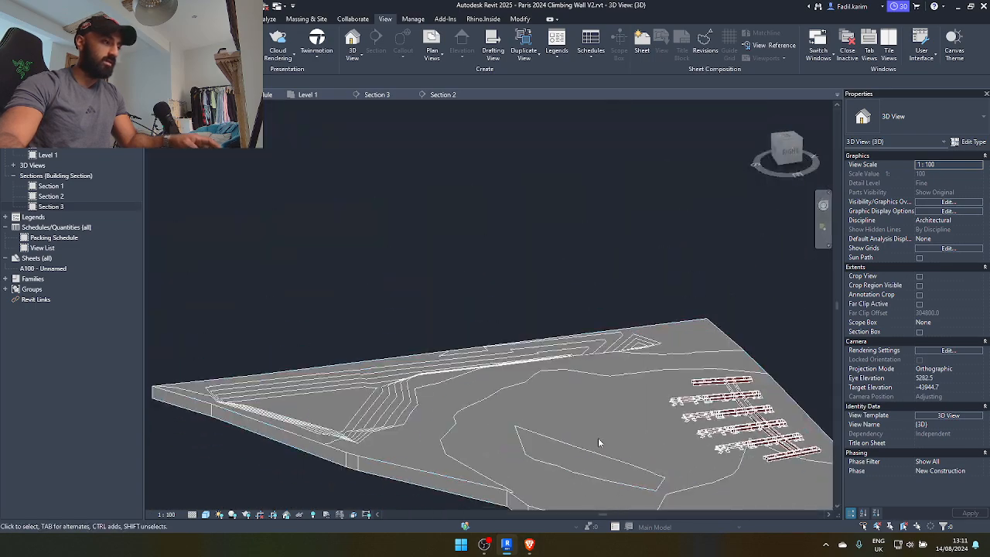
shift+middle_drag(598, 442, 563, 535)
click(530, 549)
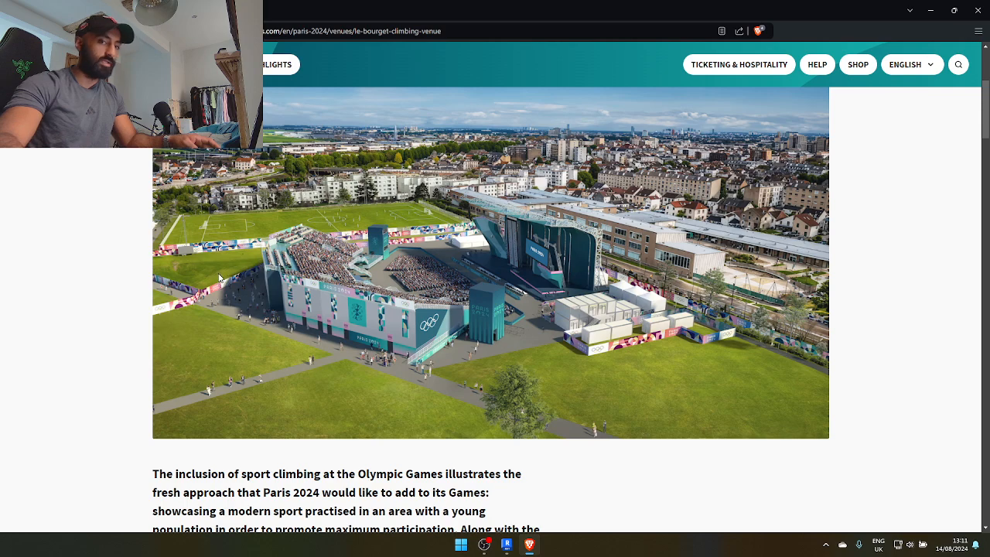
click(929, 17)
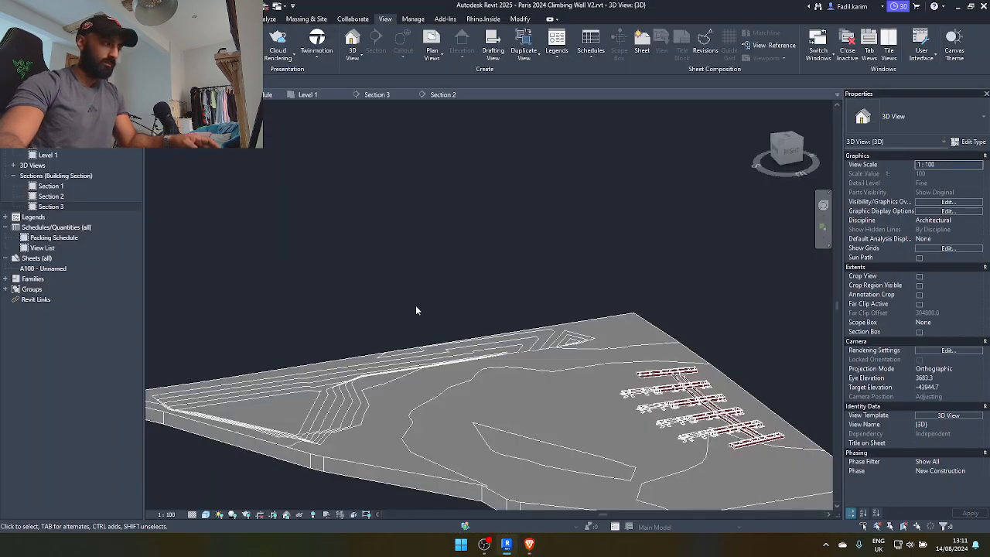
- Return to the steel frames and inspect their jacks and planks from the top view
shift+middle_drag(418, 309, 496, 361)
scroll(421, 236, up, 1)
scroll(429, 386, up, 3)
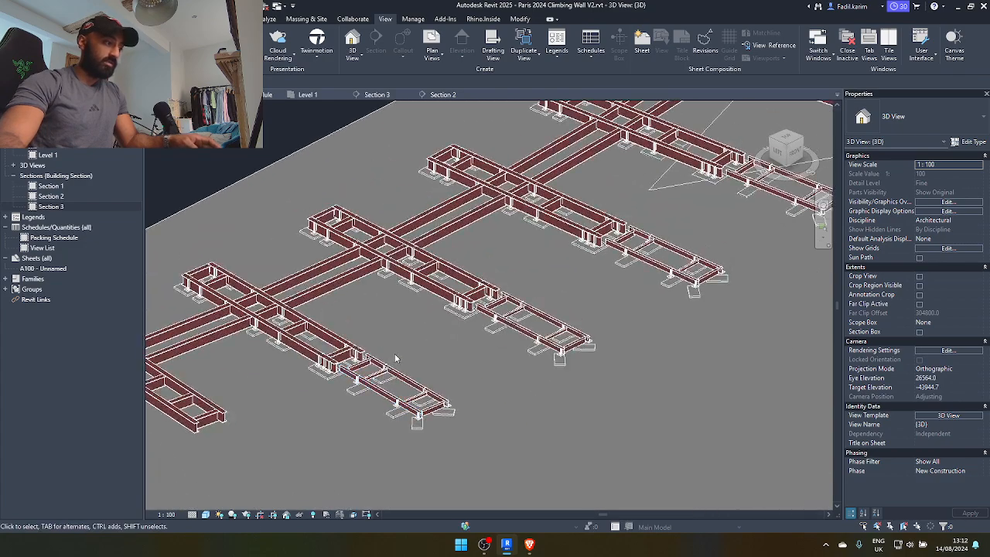
click(786, 142)
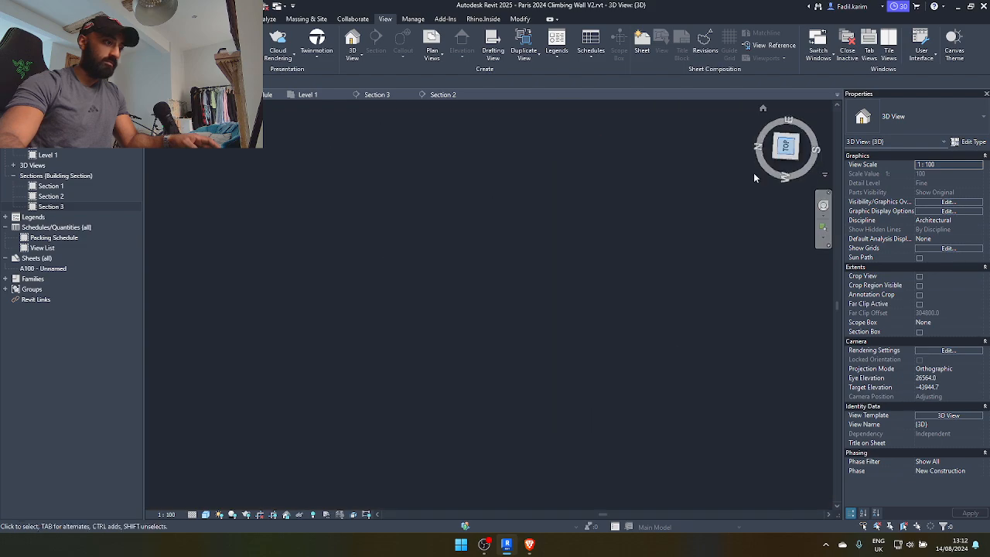
scroll(519, 175, up, 10)
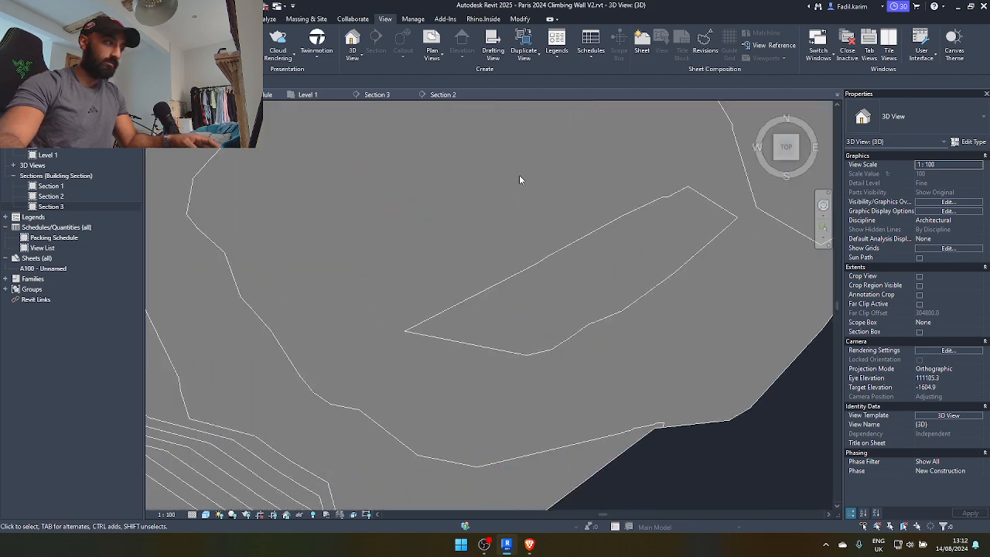
scroll(232, 456, up, 6)
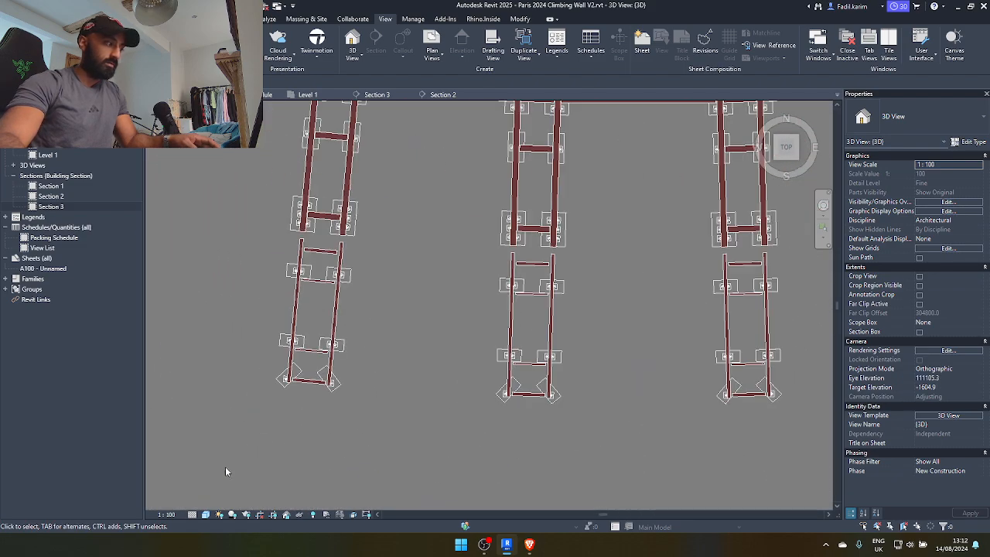
- Inspect the angled end jack plank from above, and orbit to view the steel frames on the terrain at an angle
click(276, 382)
click(267, 402)
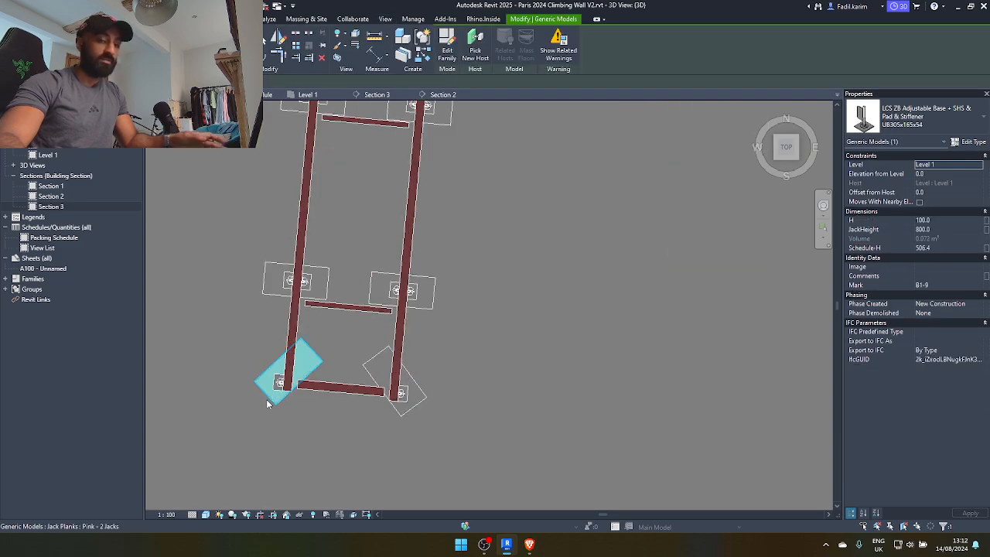
scroll(267, 403, down, 5)
shift+middle_drag(387, 413, 472, 182)
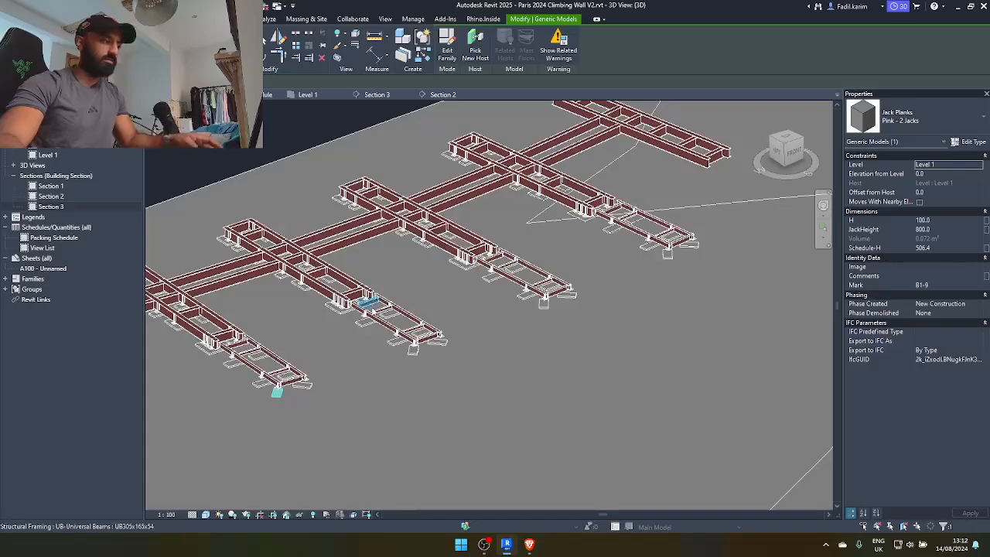
middle_drag(369, 302, 579, 335)
shift+middle_drag(579, 335, 535, 294)
scroll(564, 359, up, 3)
click(529, 395)
scroll(529, 394, down, 3)
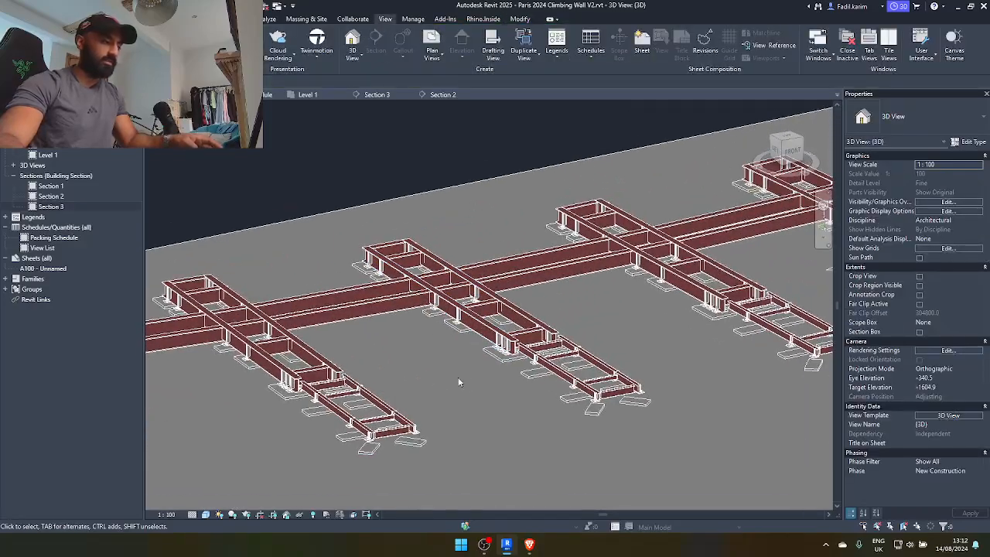
scroll(487, 385, up, 5)
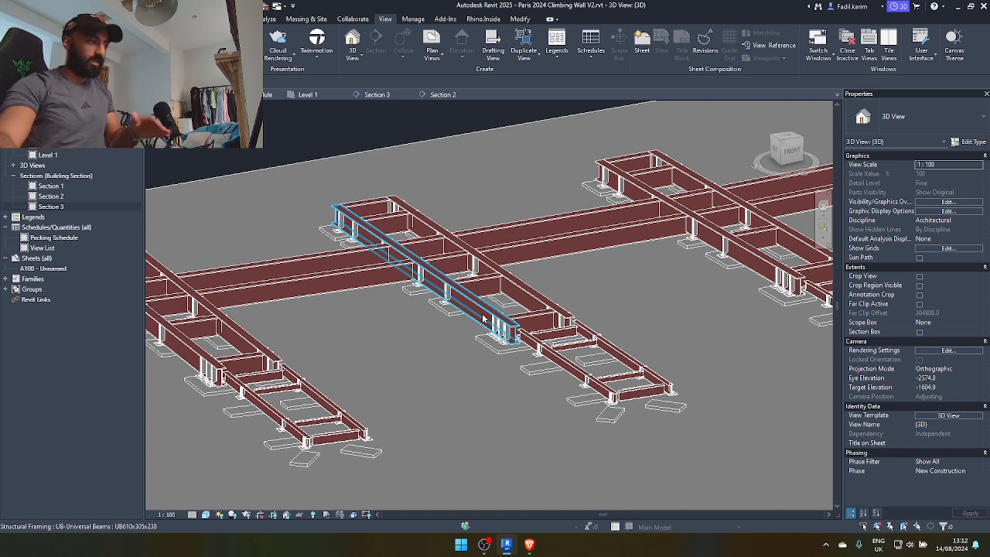
- Inspect a frame's UB610x305x238 side beam together with one of its adjustable jacks and the plank beneath it
click(484, 317)
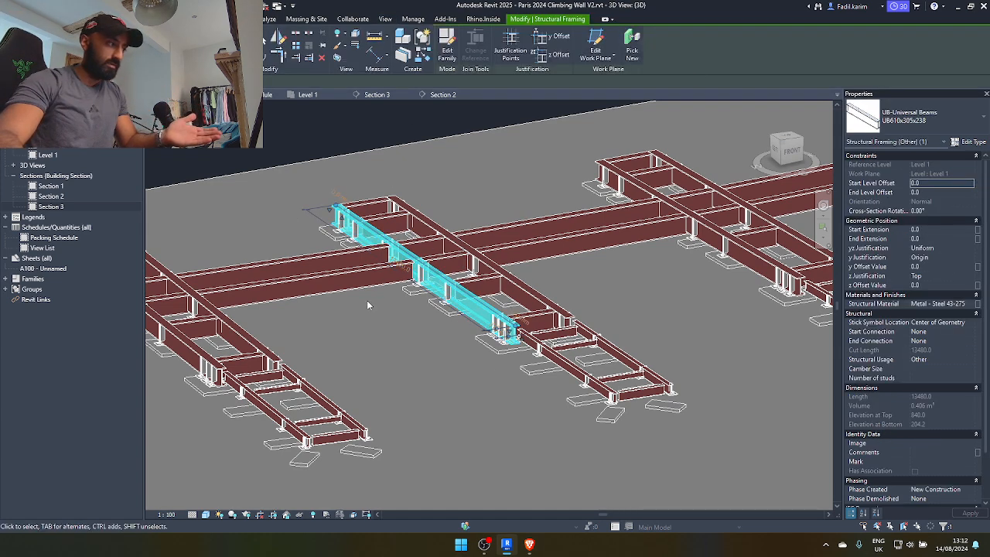
scroll(430, 273, up, 4)
scroll(430, 274, up, 5)
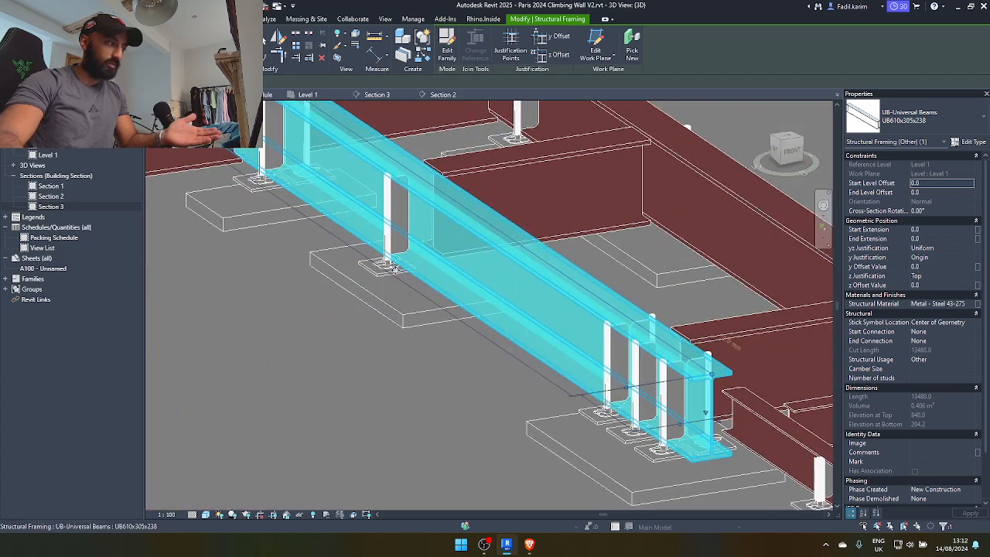
click(386, 271)
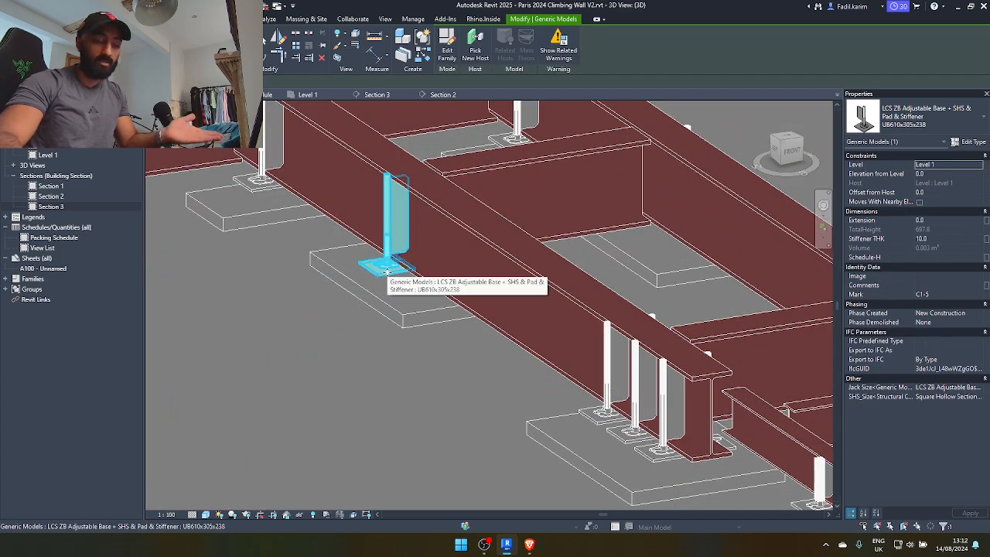
scroll(386, 271, down, 4)
scroll(478, 341, up, 4)
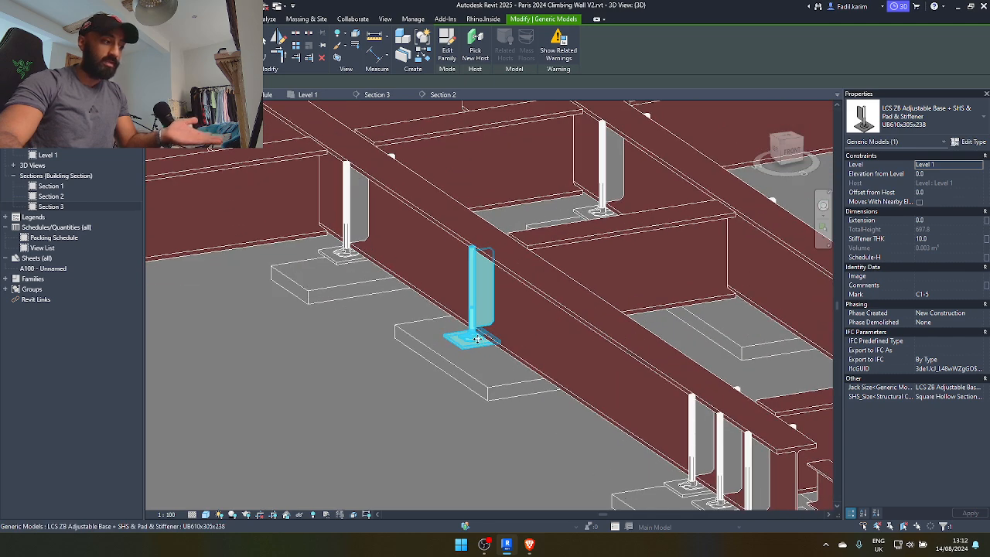
click(499, 389)
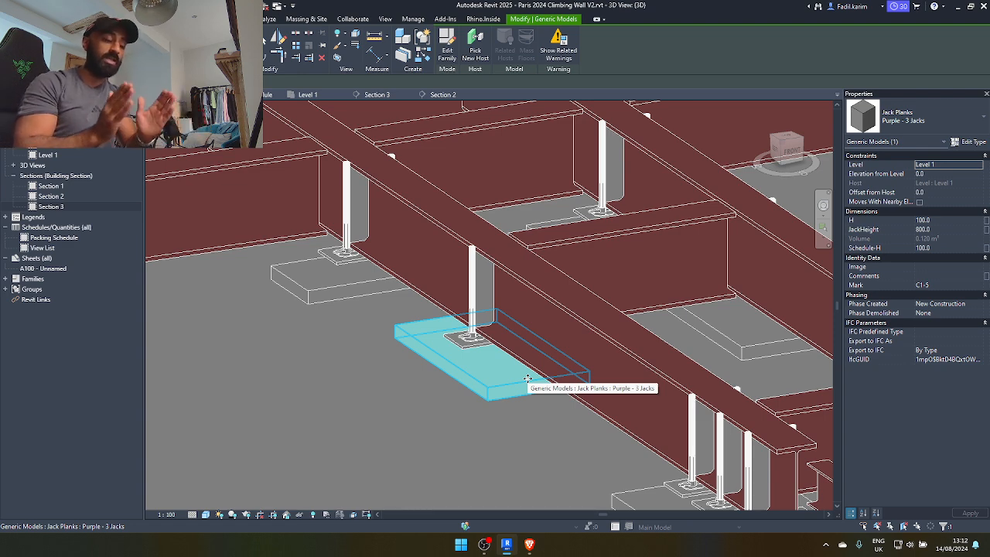
- Examine the three-jack plank under the side beam up close and clear the selection
click(477, 312)
scroll(477, 312, down, 2)
click(507, 347)
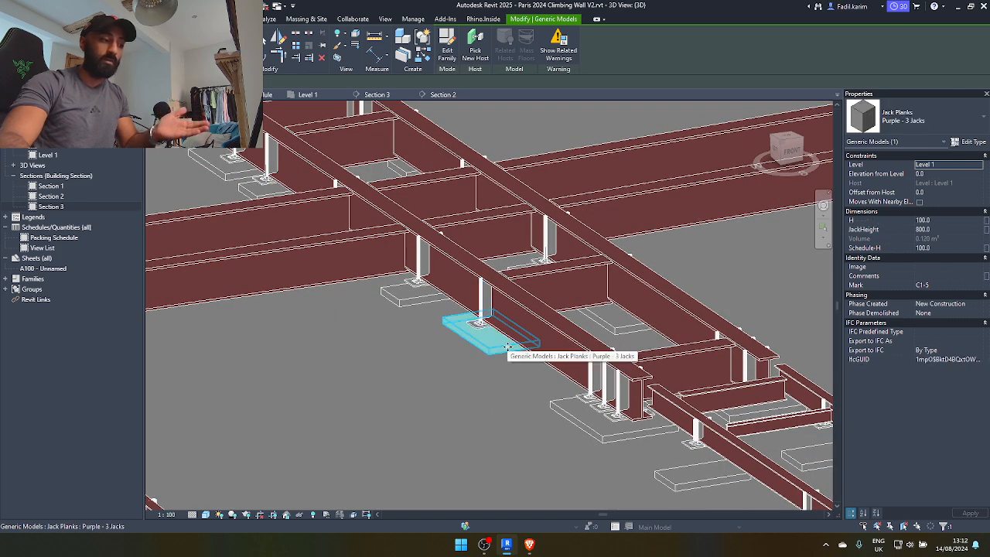
scroll(507, 346, up, 5)
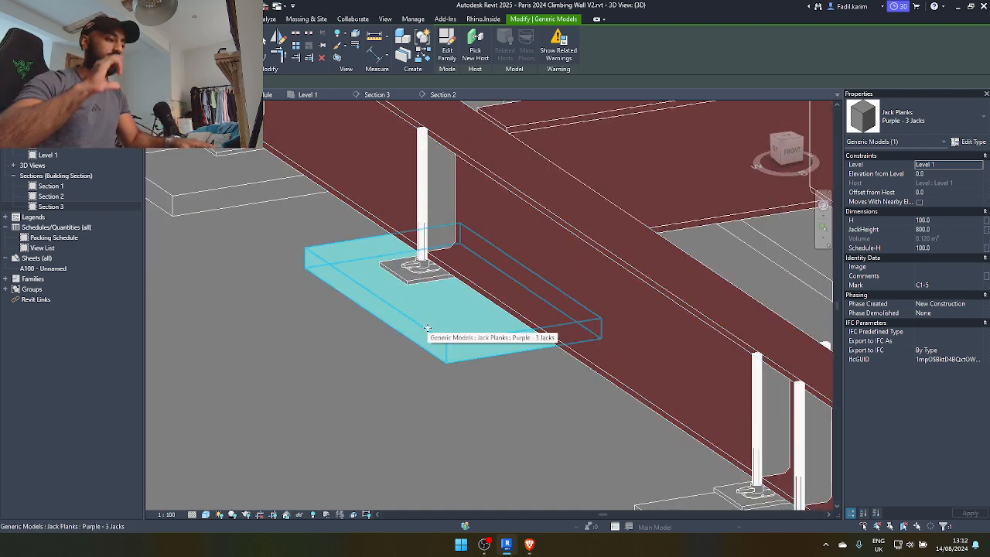
scroll(427, 328, down, 4)
key(Escape)
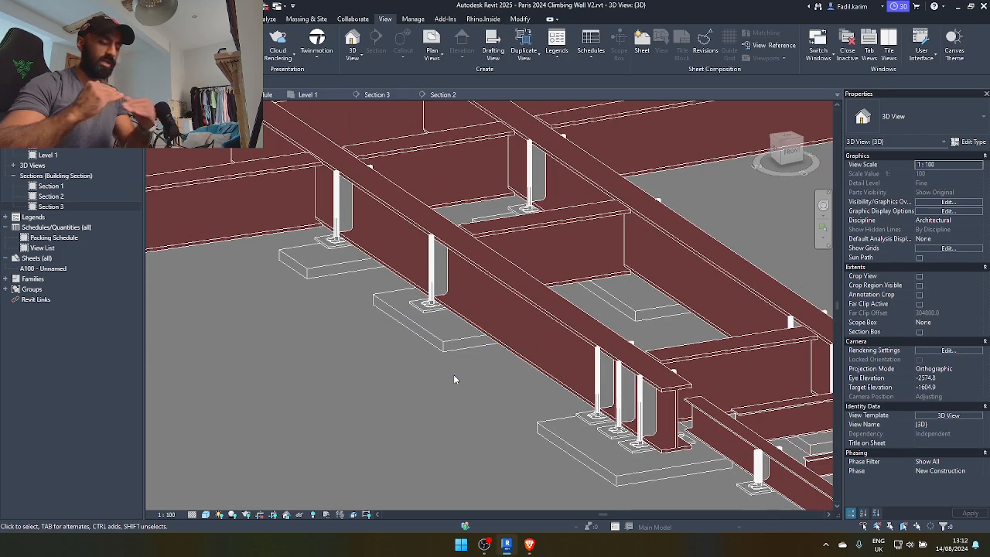
- Inspect the adjustable base and stiffener on the side beam and review the neighbouring jacks along the frame
click(435, 280)
scroll(433, 286, down, 2)
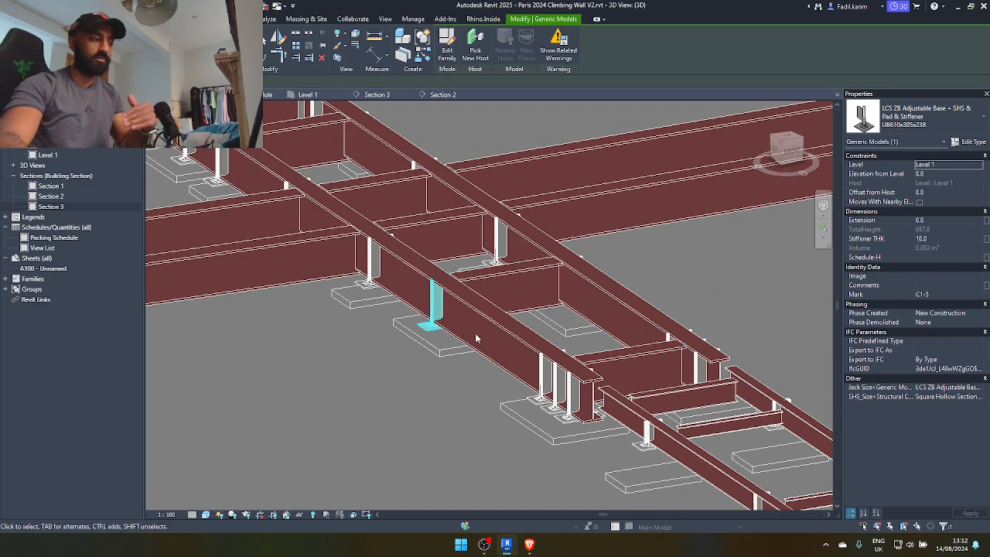
scroll(433, 294, up, 6)
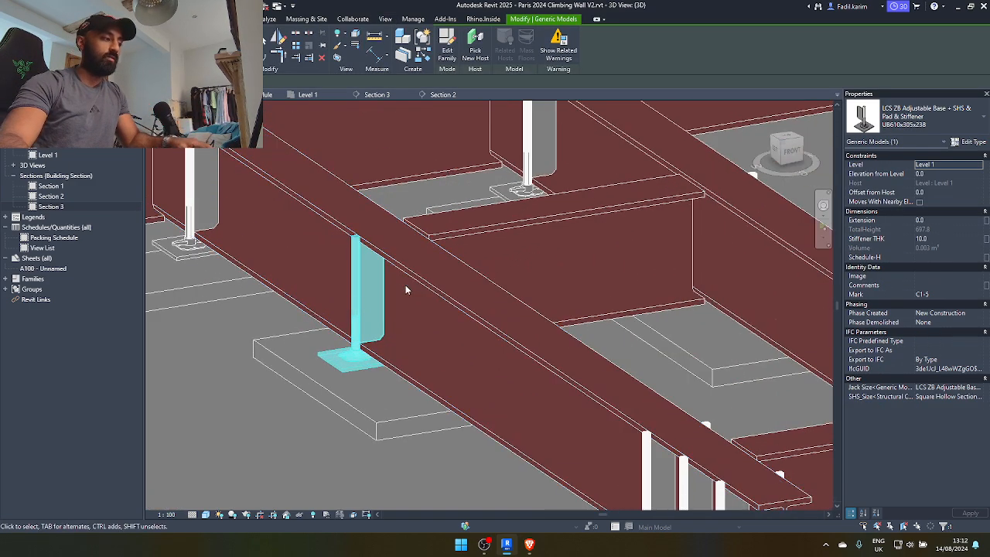
scroll(403, 257, down, 3)
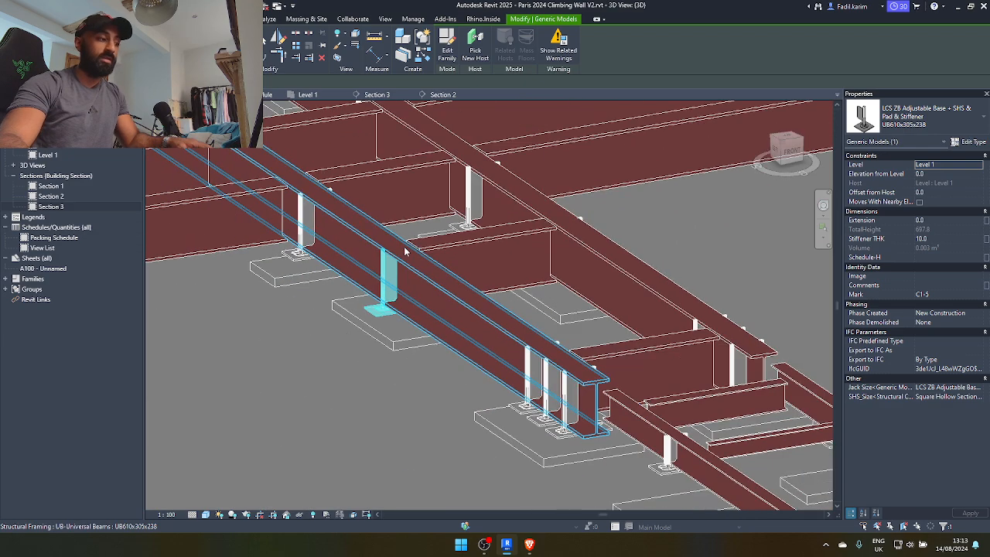
scroll(403, 252, down, 3)
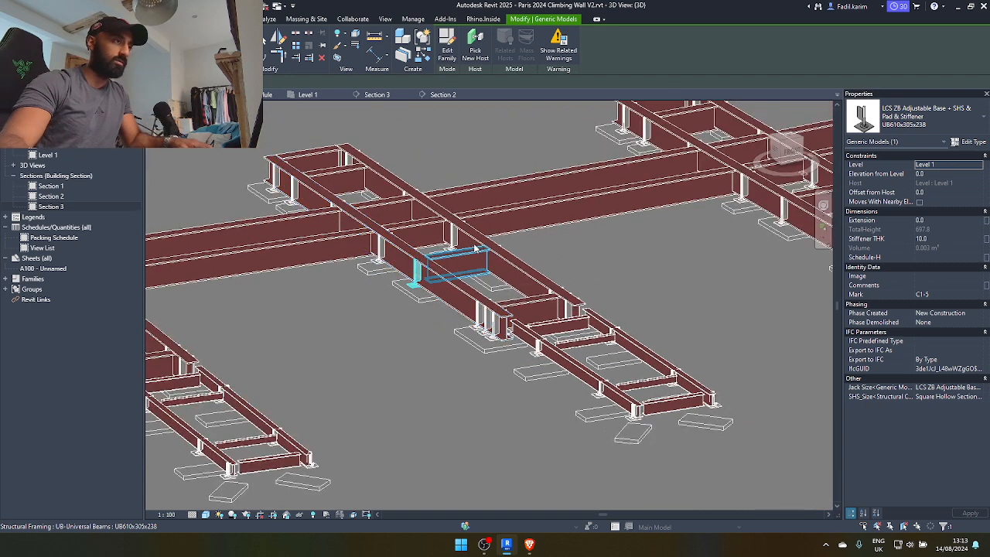
click(385, 352)
middle_drag(388, 354, 412, 338)
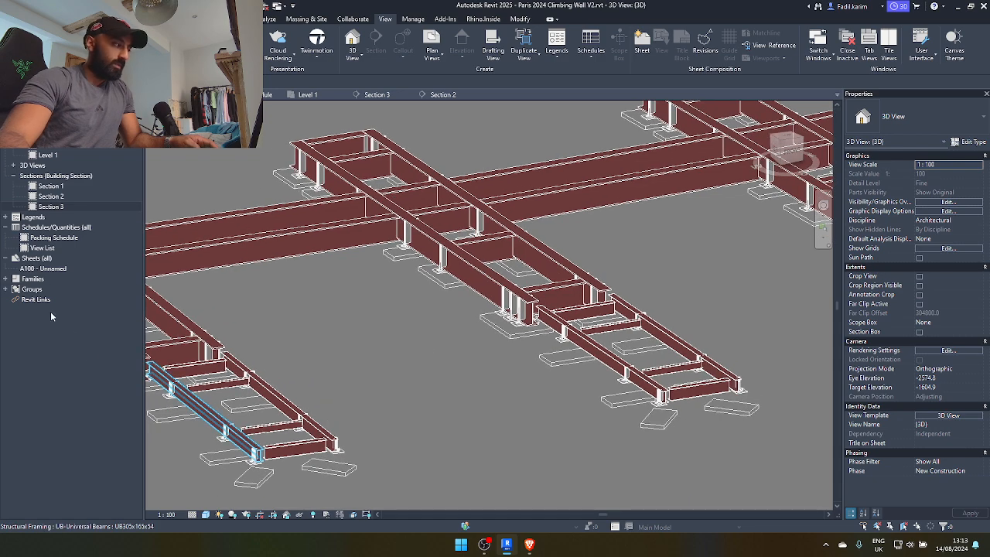
- Open Section 3 and examine the gap between the jacks' pads and the purple five-jack plank on the terrain
double_click(51, 207)
scroll(469, 315, up, 3)
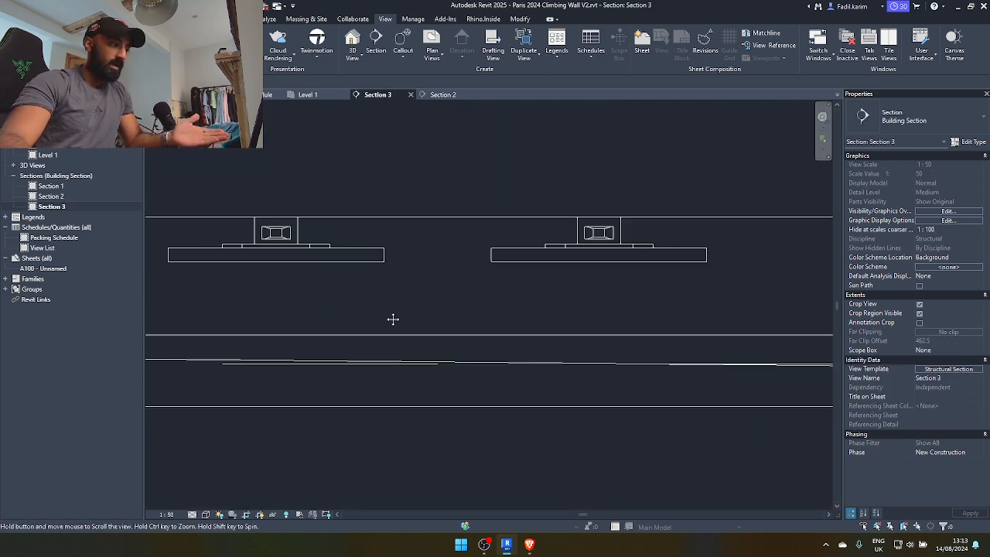
scroll(402, 294, down, 2)
click(415, 270)
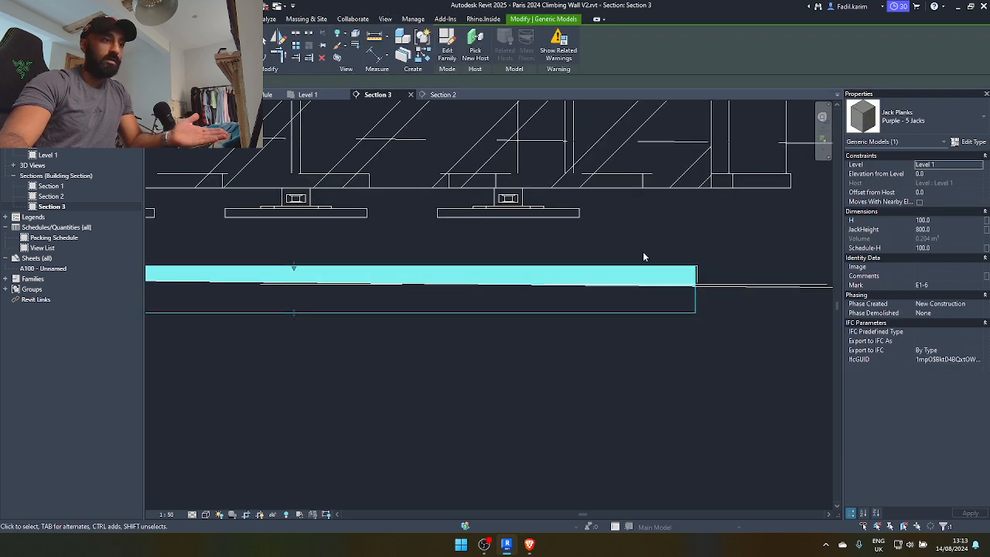
scroll(649, 260, down, 3)
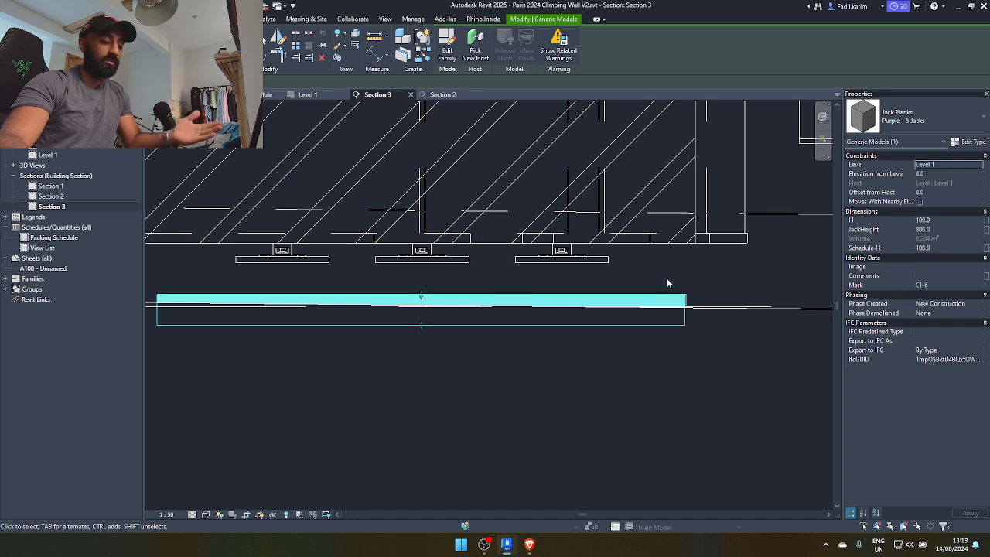
scroll(669, 307, down, 2)
middle_drag(605, 312, 639, 338)
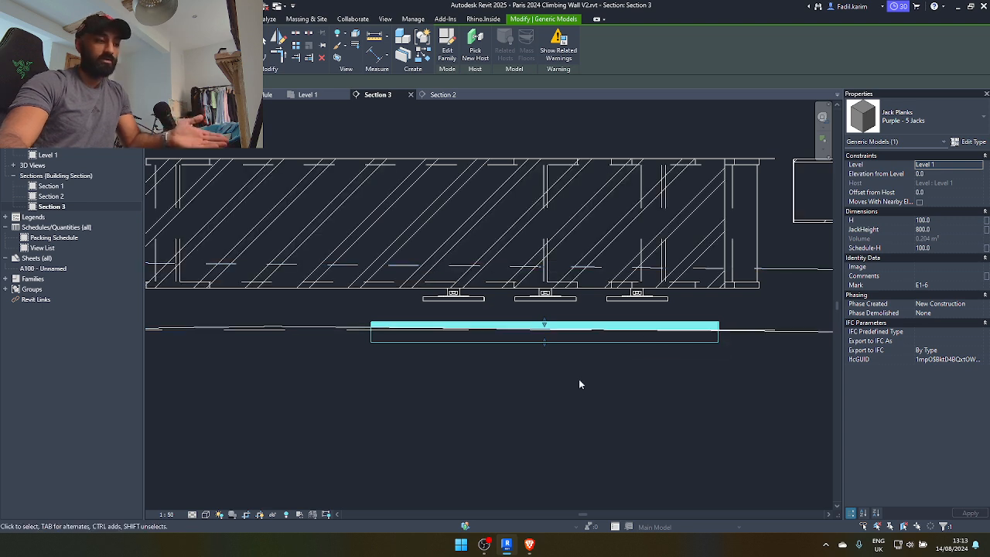
scroll(578, 382, up, 3)
scroll(555, 304, up, 2)
middle_drag(554, 304, 609, 356)
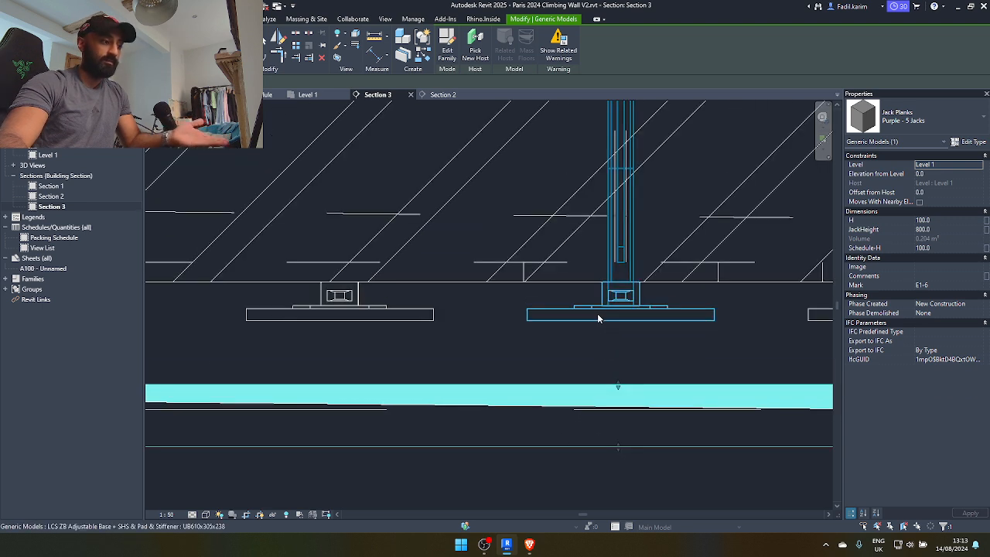
- Try an extension of 100 mm on the middle jack in Section 3, and undo the change
click(598, 315)
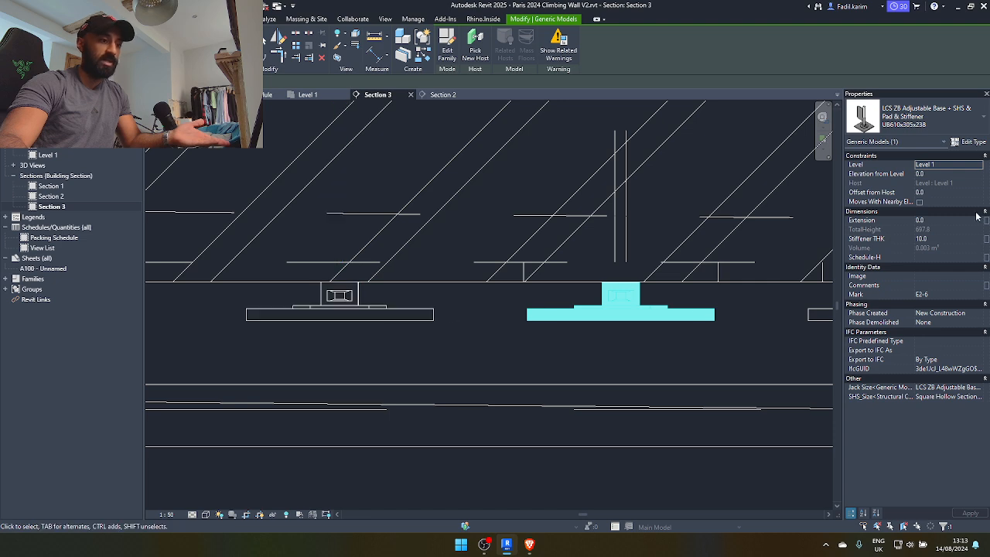
text(00)
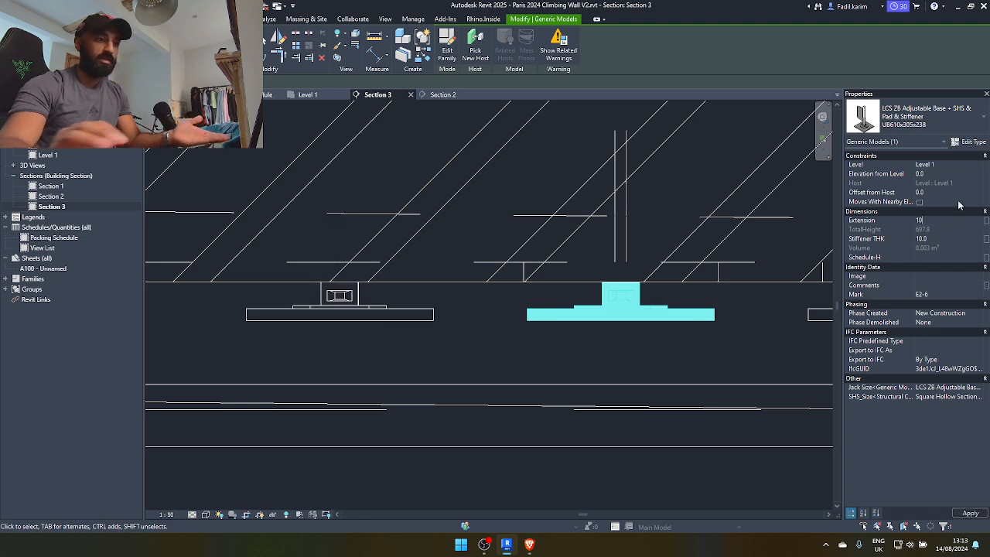
click(507, 350)
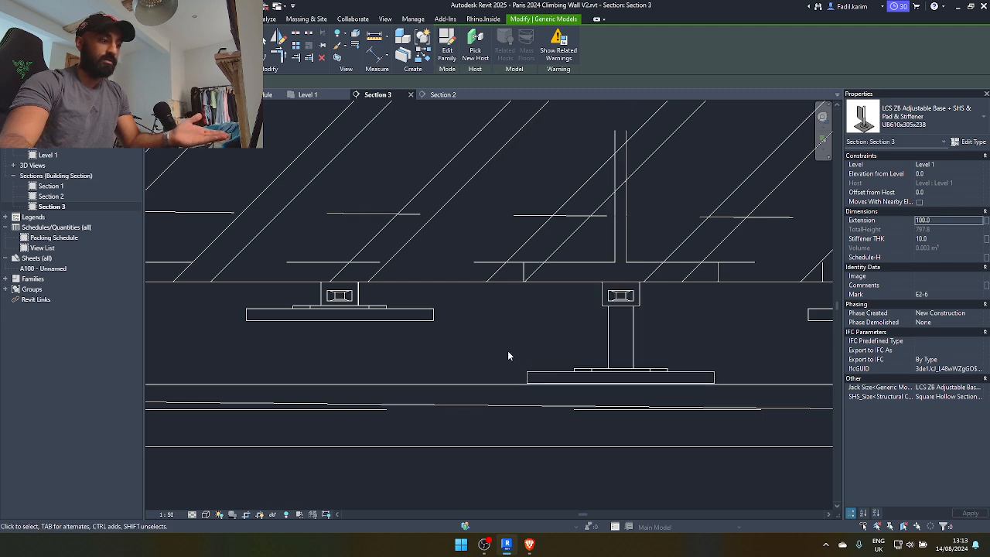
scroll(507, 350, down, 5)
middle_drag(372, 350, 493, 346)
scroll(492, 346, down, 1)
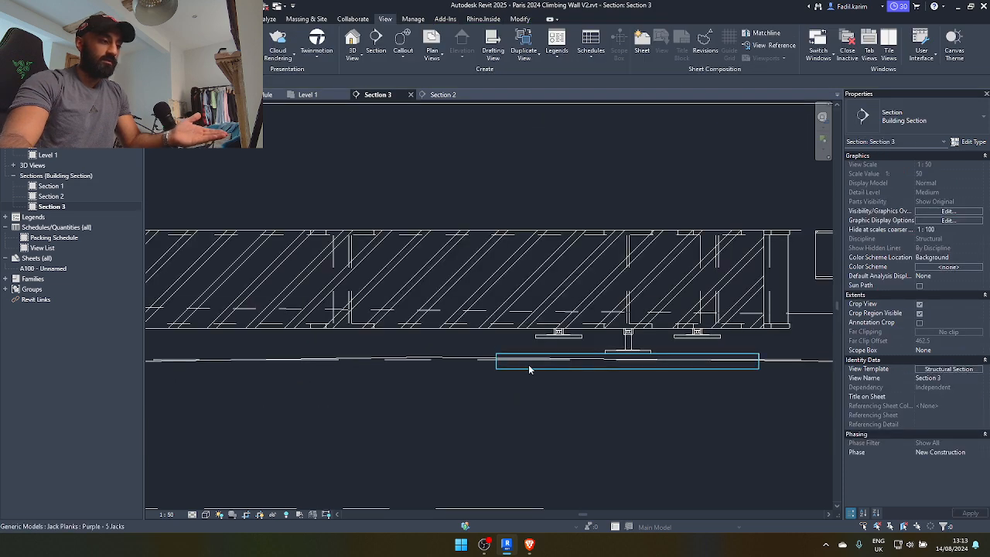
key(ctrl+z)
scroll(616, 352, up, 2)
scroll(619, 351, up, 1)
scroll(645, 340, down, 1)
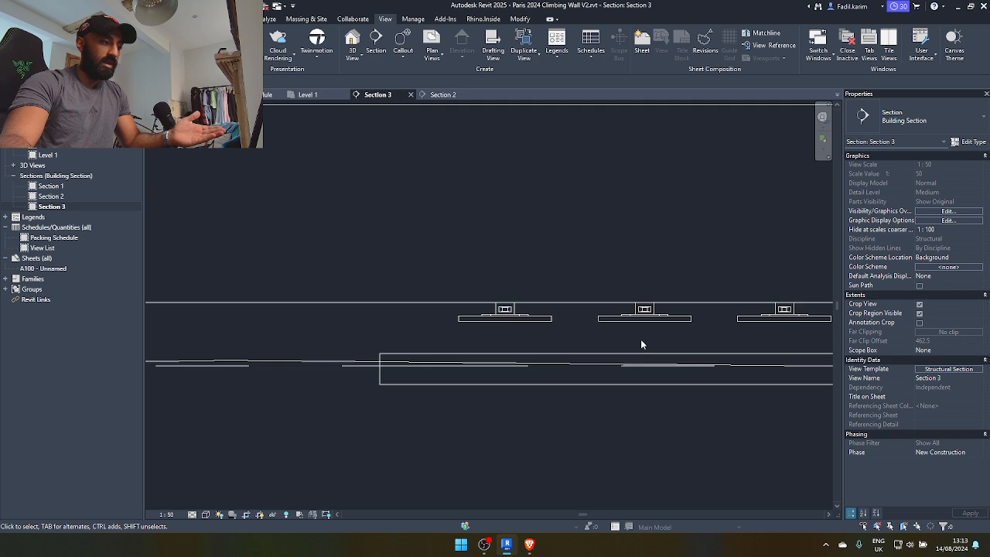
middle_drag(641, 339, 599, 343)
scroll(600, 332, up, 1)
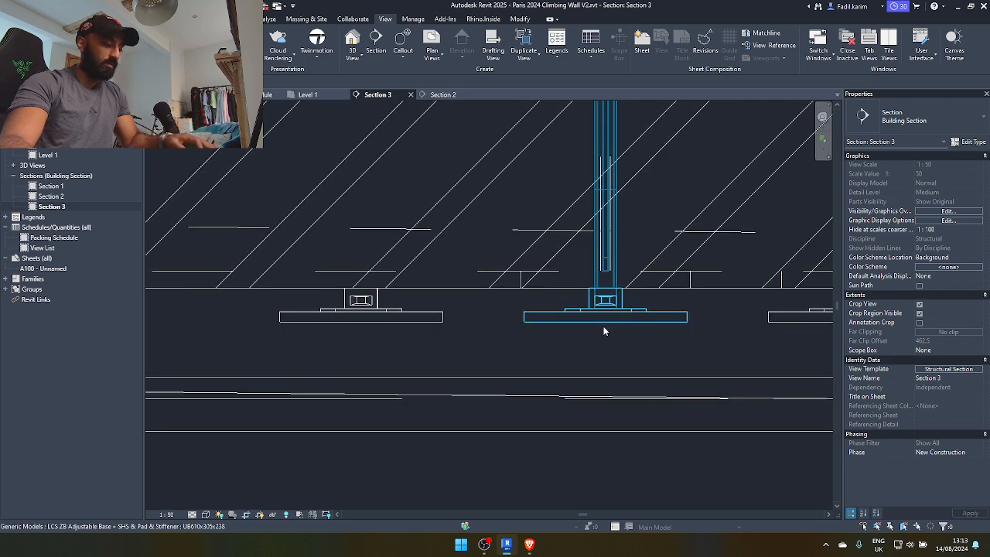
key(d)
key(i)
click(623, 324)
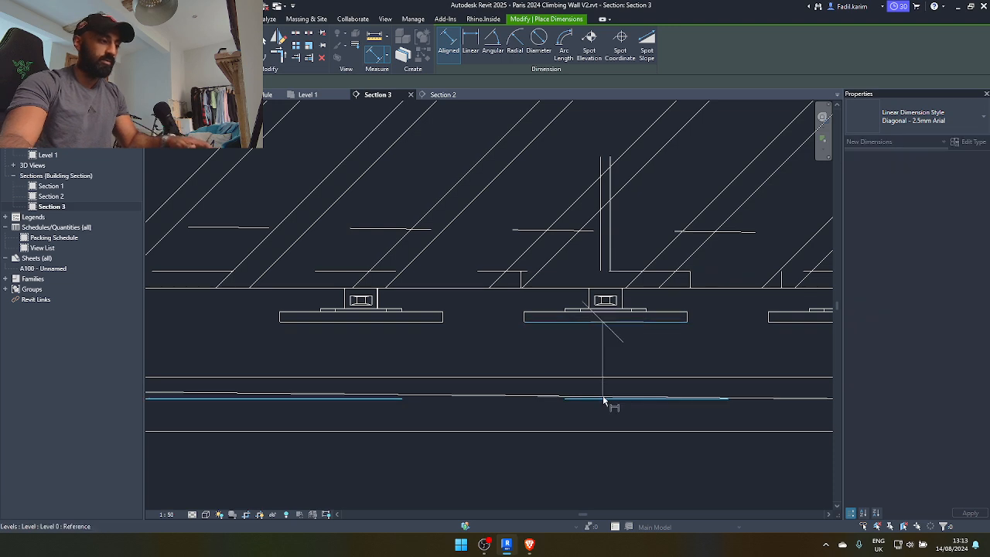
scroll(611, 402, down, 3)
scroll(395, 396, down, 1)
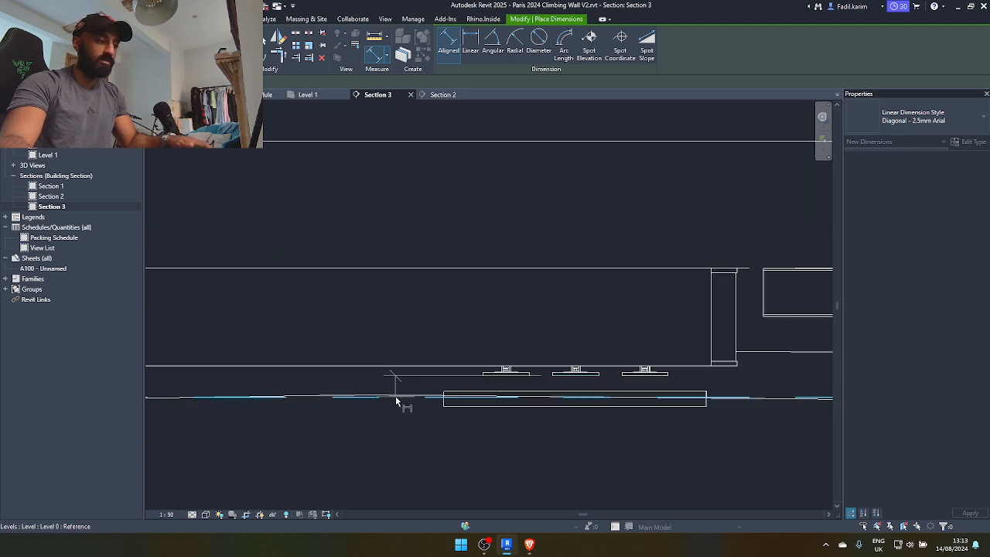
scroll(552, 394, up, 9)
key(Escape)
key(Escape)
- Return to the 3D view and review the planks and jacks along the row of steel frames
scroll(387, 412, down, 4)
middle_drag(385, 413, 402, 411)
scroll(534, 368, down, 3)
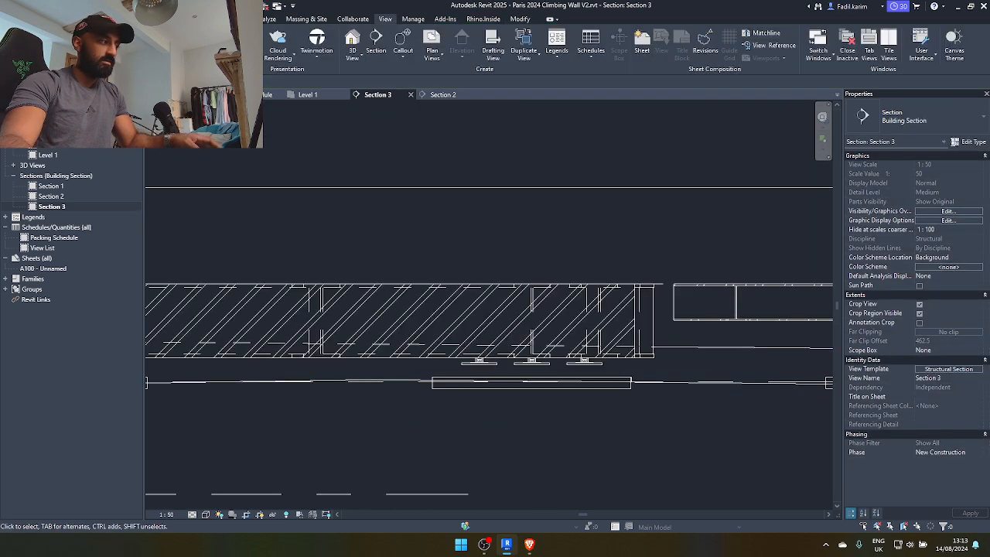
click(178, 95)
scroll(452, 344, down, 3)
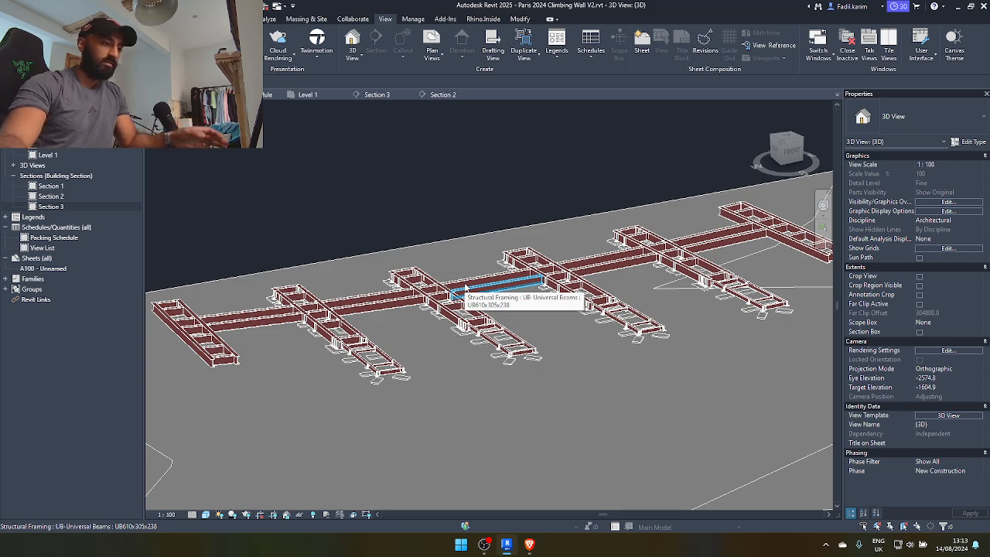
scroll(465, 288, up, 8)
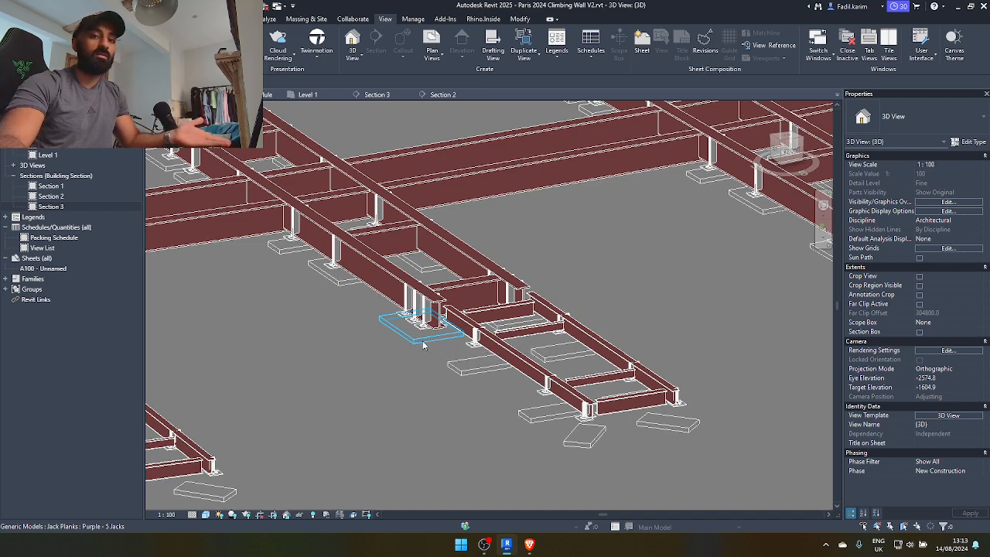
scroll(422, 344, down, 6)
scroll(420, 344, down, 1)
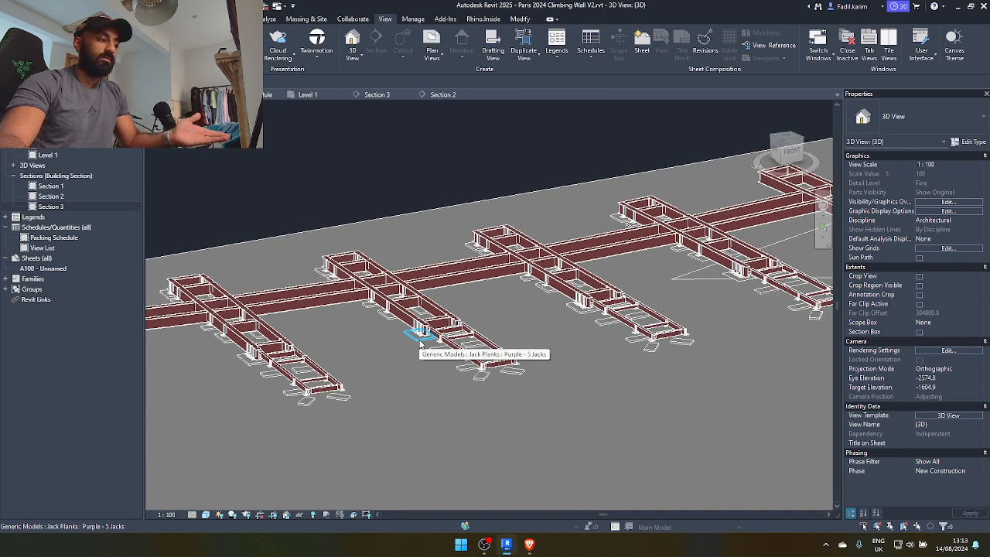
middle_drag(600, 367, 641, 358)
scroll(512, 370, down, 2)
scroll(390, 367, up, 1)
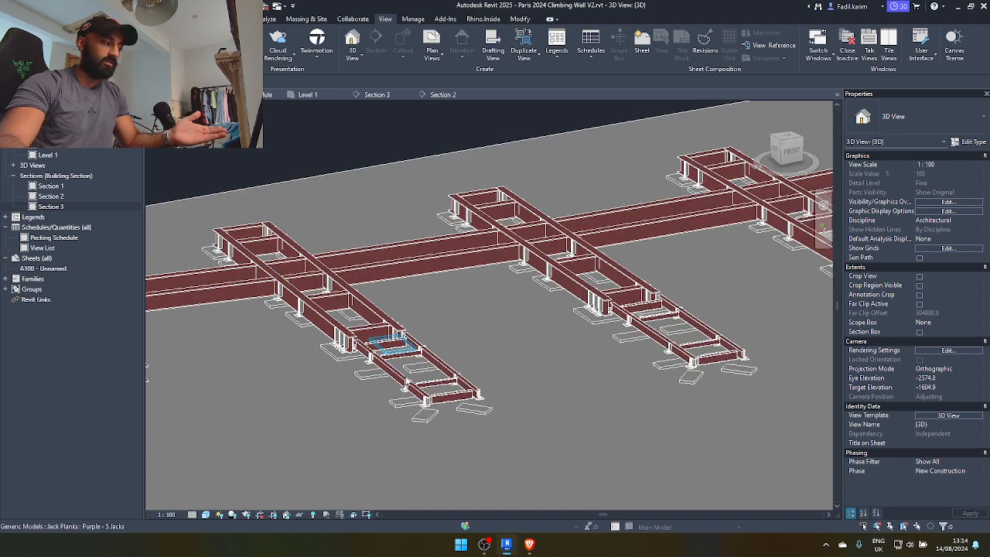
- Launch Grasshopper through Rhino.Inside and run the JackHeights definition to set the Extension of the jacks under the steel frames
scroll(391, 344, up, 2)
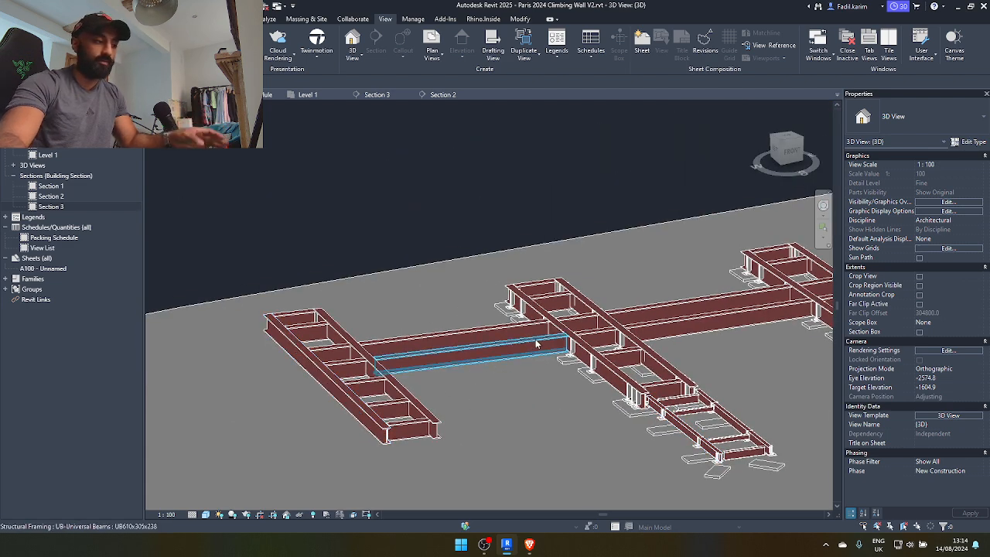
scroll(725, 347, down, 3)
scroll(665, 352, up, 2)
shift+middle_drag(665, 352, 581, 365)
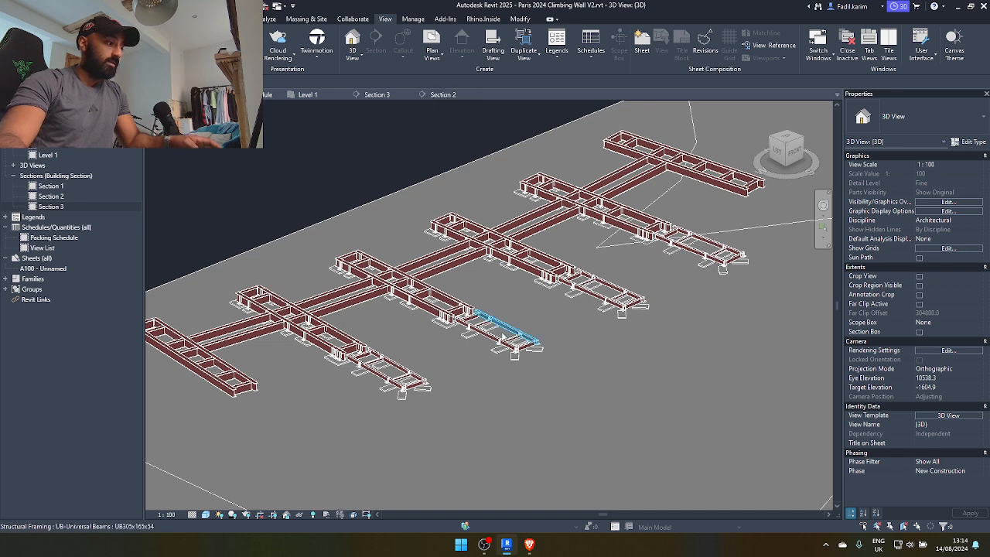
scroll(449, 375, up, 2)
scroll(449, 375, up, 2)
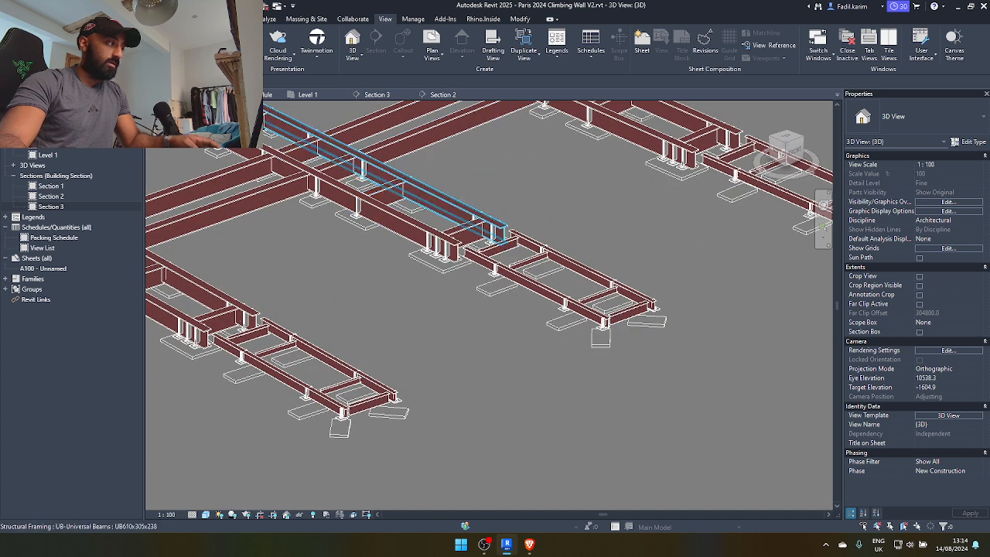
click(482, 19)
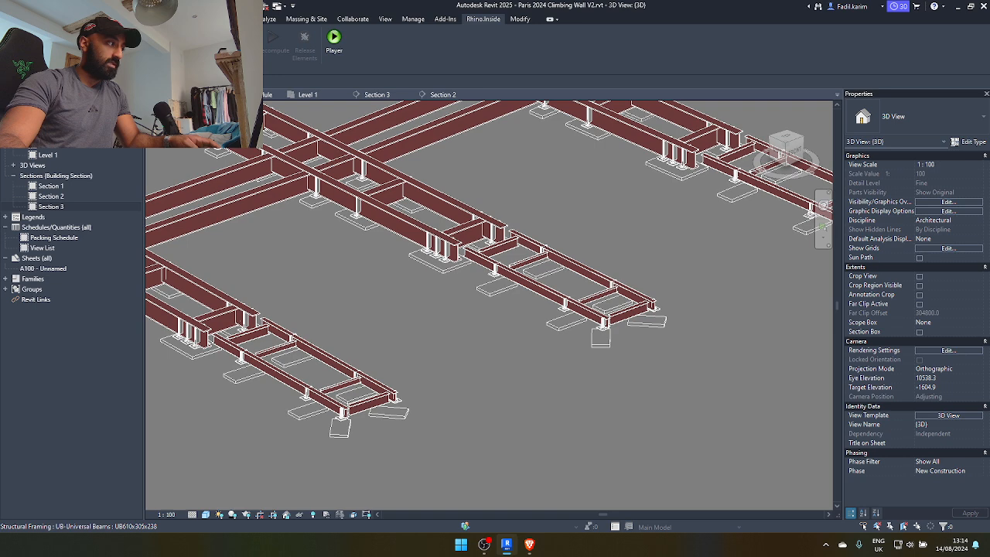
click(178, 40)
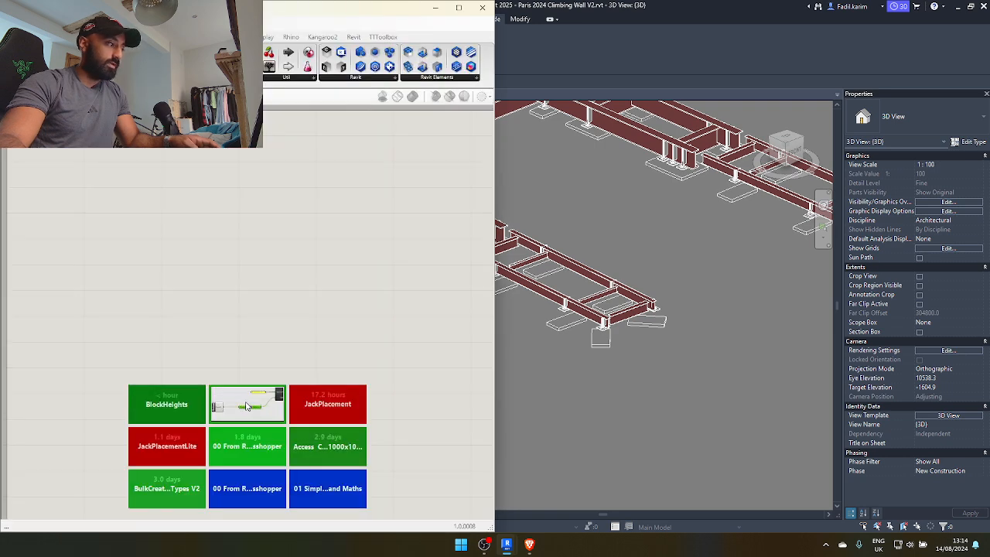
scroll(758, 379, down, 3)
shift+middle_drag(758, 379, 655, 397)
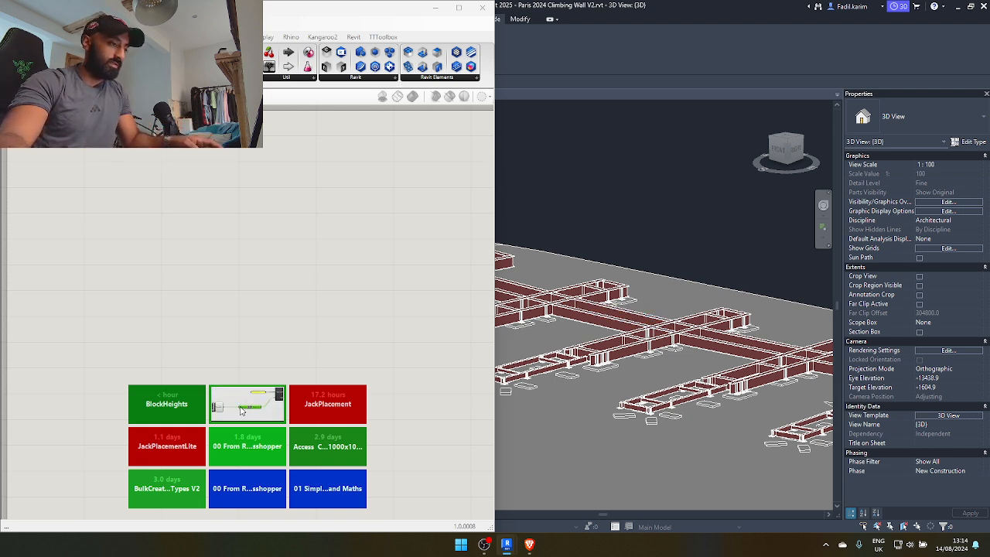
click(270, 419)
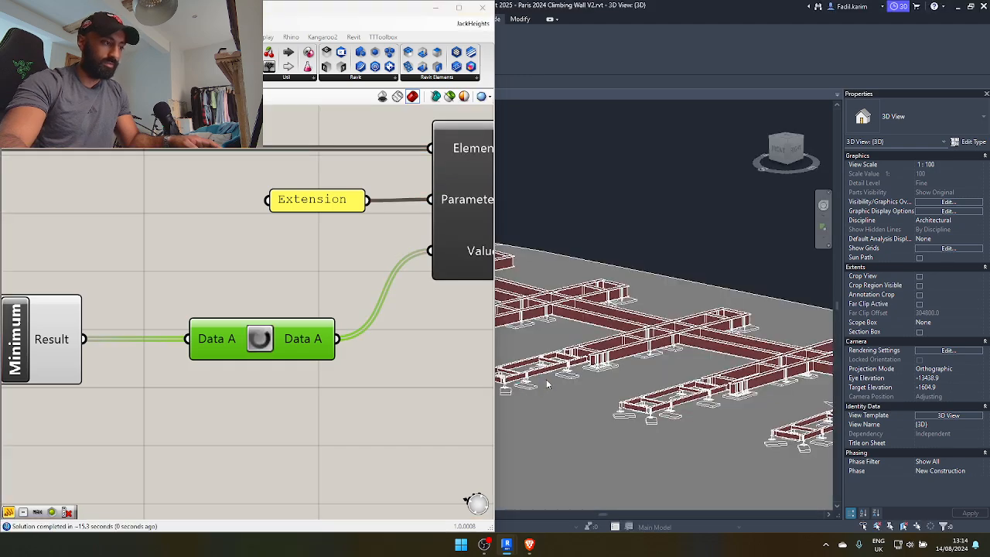
- Inspect the Extension of a UB305x165x54 jack above its plank and of a UB610x305x238 jack under the deep beam
scroll(530, 385, up, 5)
scroll(694, 356, up, 5)
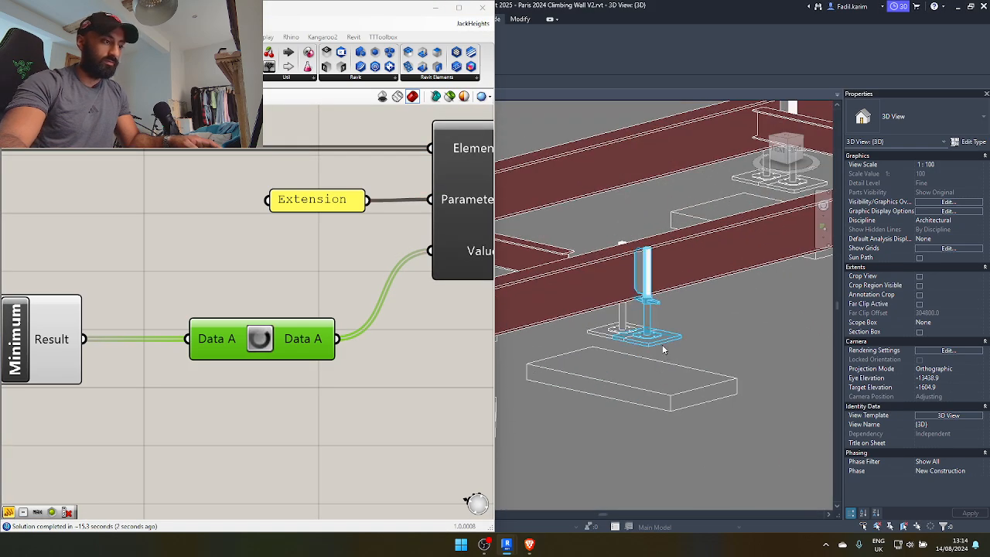
click(663, 348)
mouse_move(742, 416)
shift+middle_down()
mouse_move(727, 384)
mouse_move(730, 402)
shift+middle_up()
scroll(729, 401, down, 8)
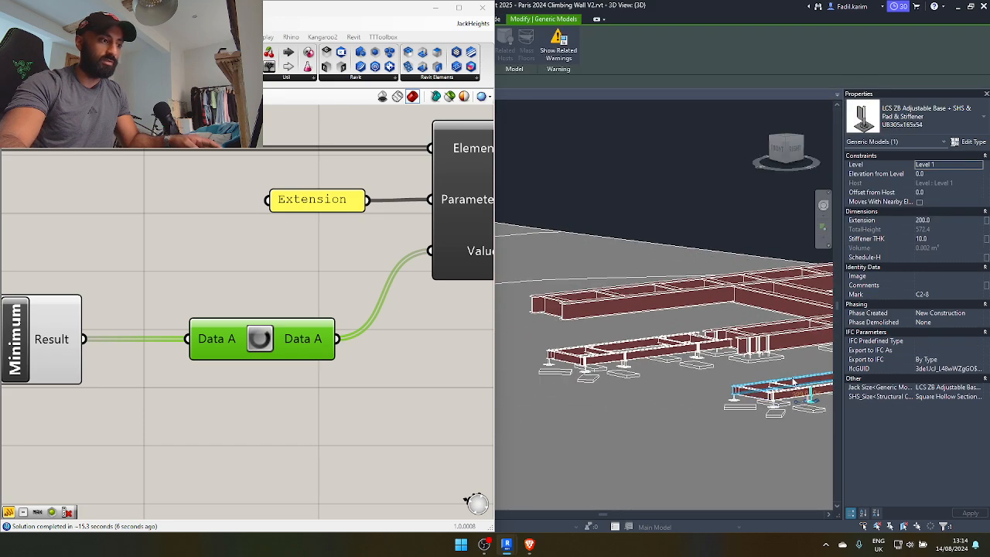
scroll(721, 348, up, 7)
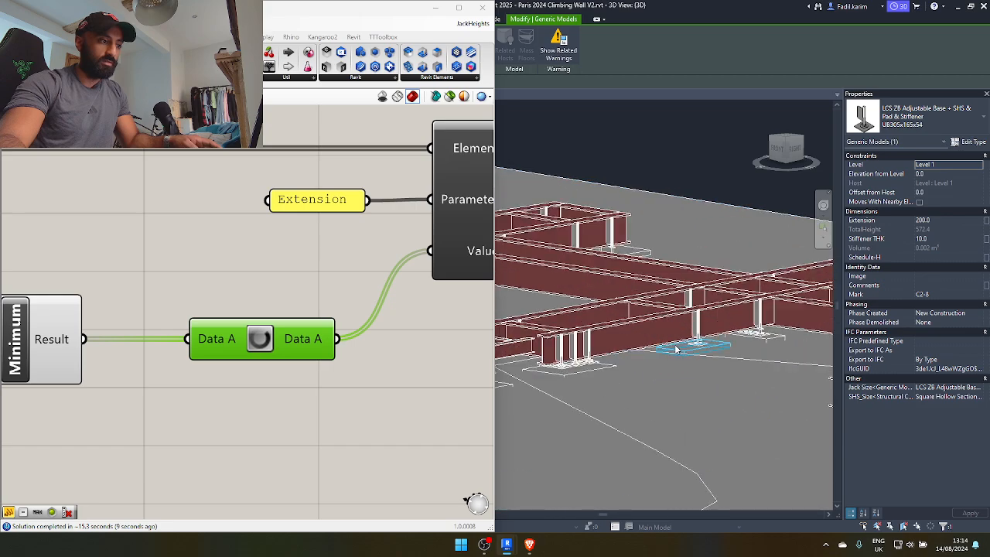
click(721, 348)
scroll(716, 344, down, 3)
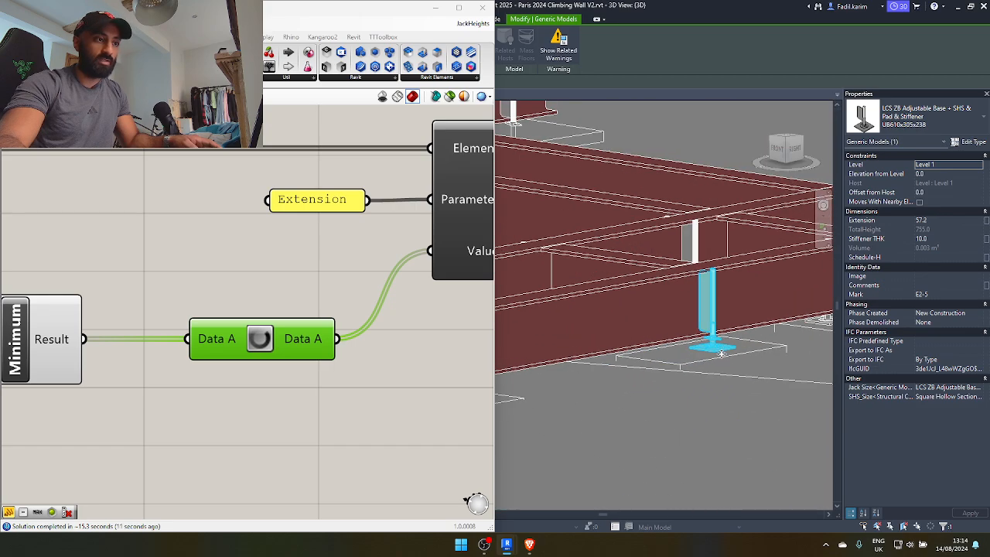
- Compare the Extension of further jacks on the neighbouring frames, including another UB610x305x238 jack under the deep beam
scroll(710, 376, down, 3)
scroll(703, 374, down, 3)
scroll(555, 375, up, 2)
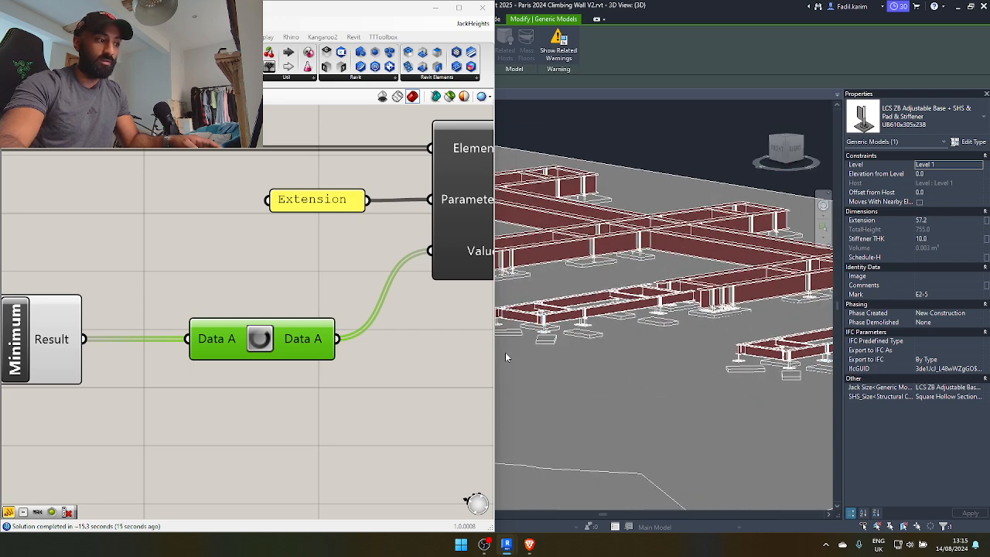
scroll(651, 406, up, 5)
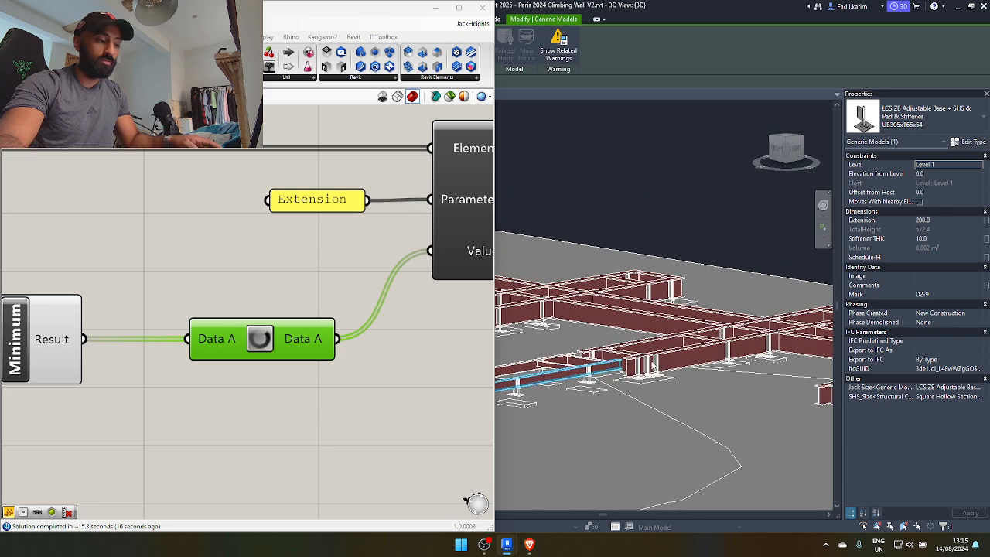
scroll(785, 365, up, 3)
click(785, 365)
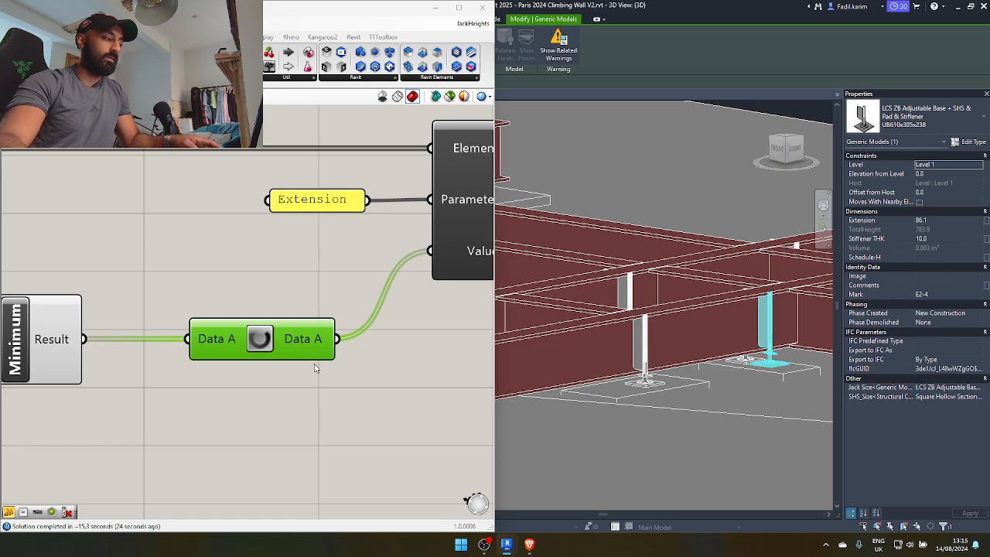
- Select a pink two-jack plank, run the BlockHeights.gh definition in Grasshopper to set the plank heights, and return to Revit
shift+middle_drag(773, 350, 588, 364)
click(613, 338)
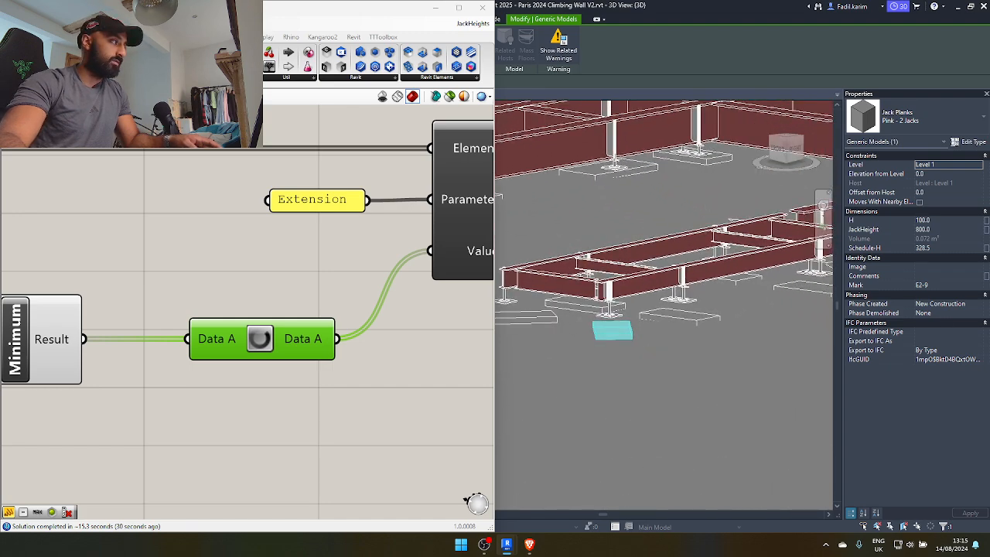
click(11, 23)
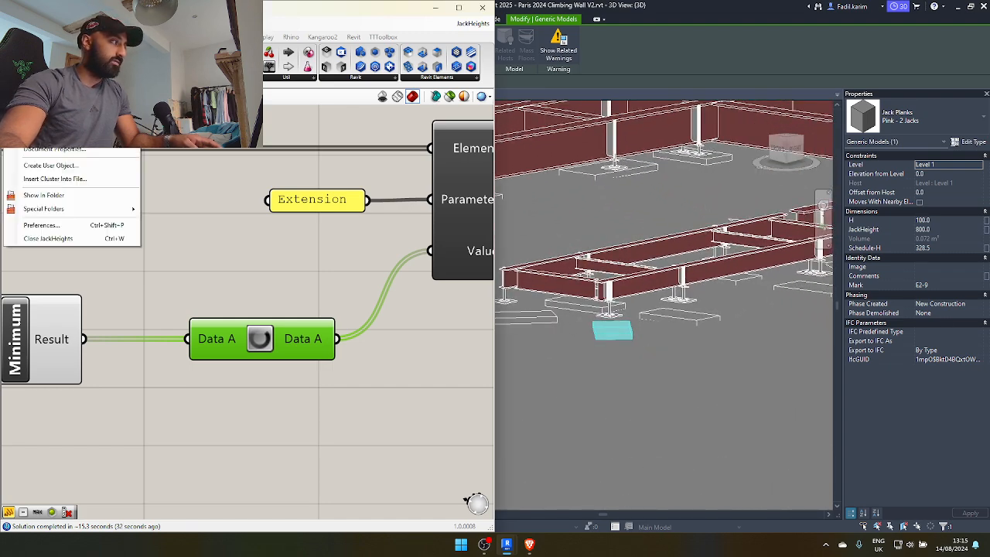
click(50, 51)
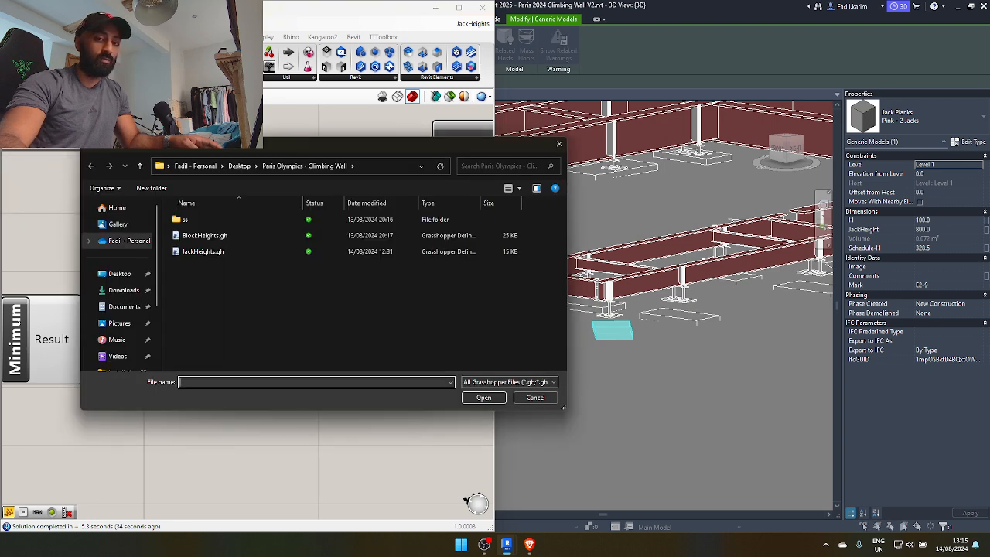
click(230, 236)
click(484, 397)
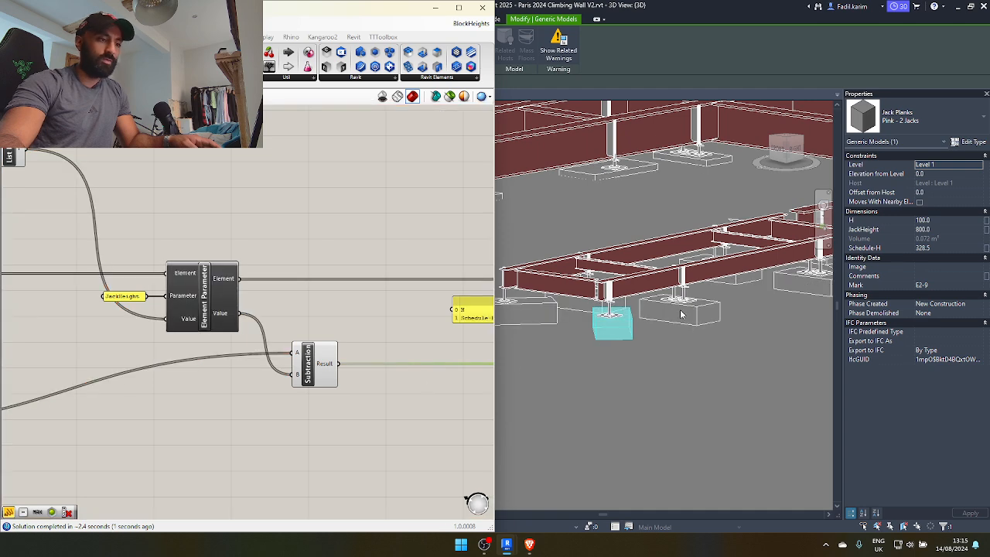
scroll(682, 315, down, 4)
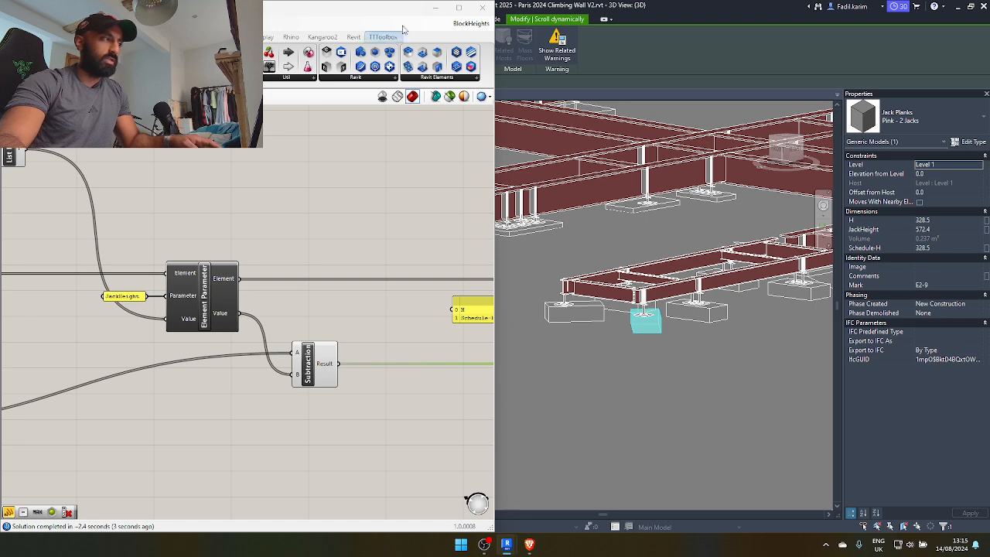
click(436, 10)
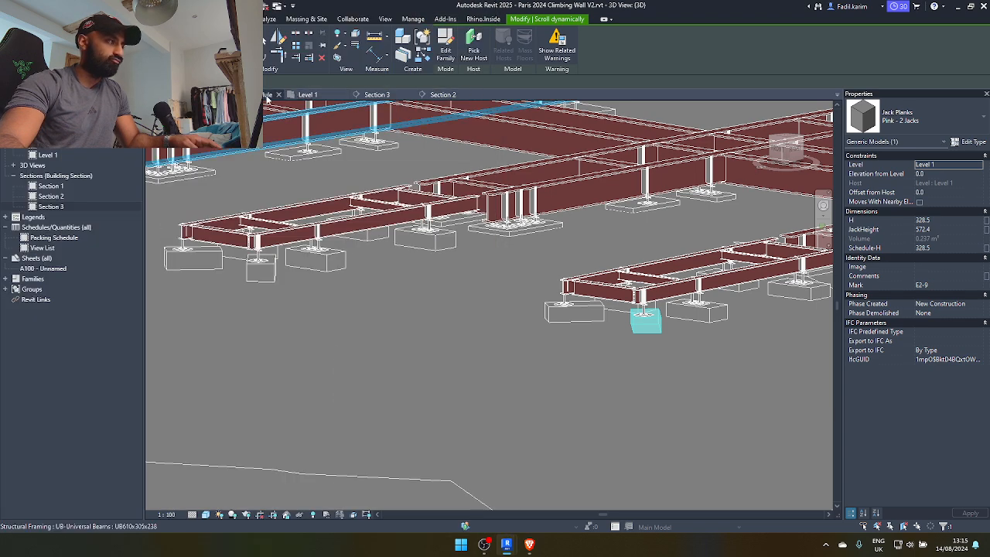
- Open Section 3, select one jack with the plank beneath it, and examine how the jacks and planks meet the terrain
click(376, 94)
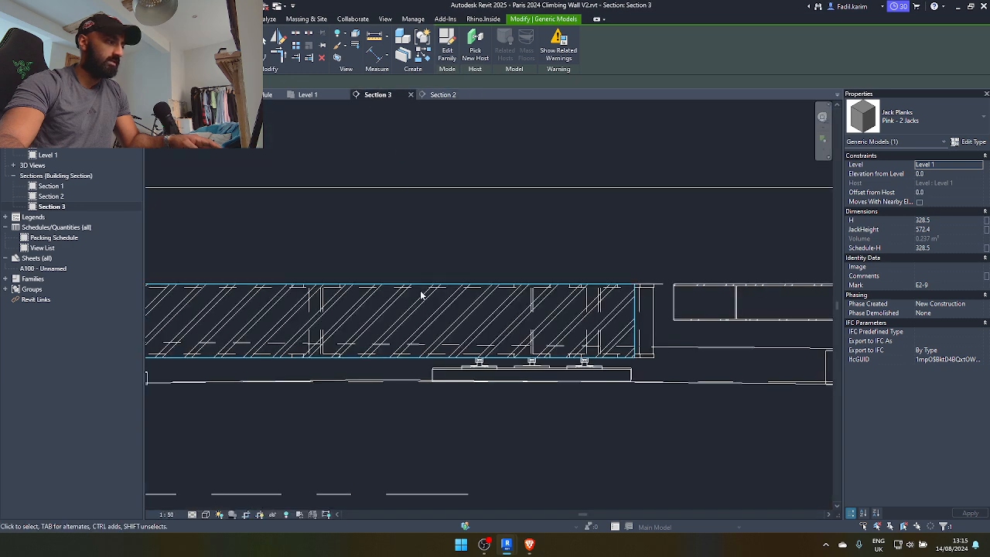
scroll(521, 398, up, 4)
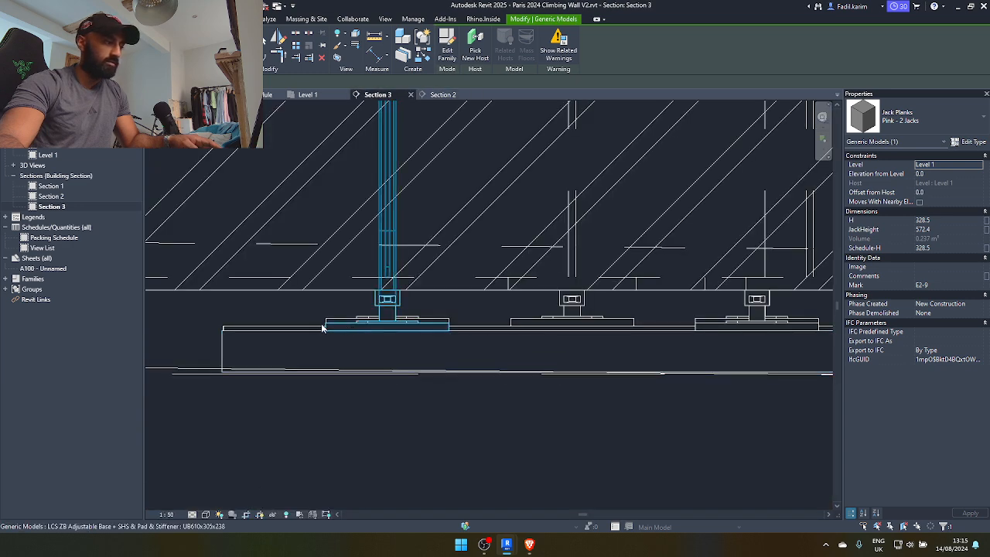
click(328, 328)
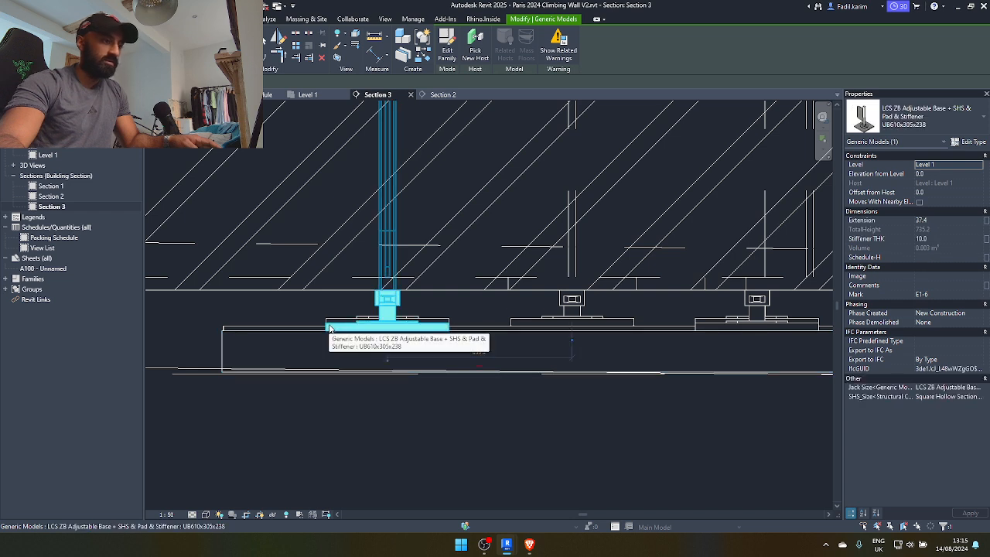
ctrl+click(279, 334)
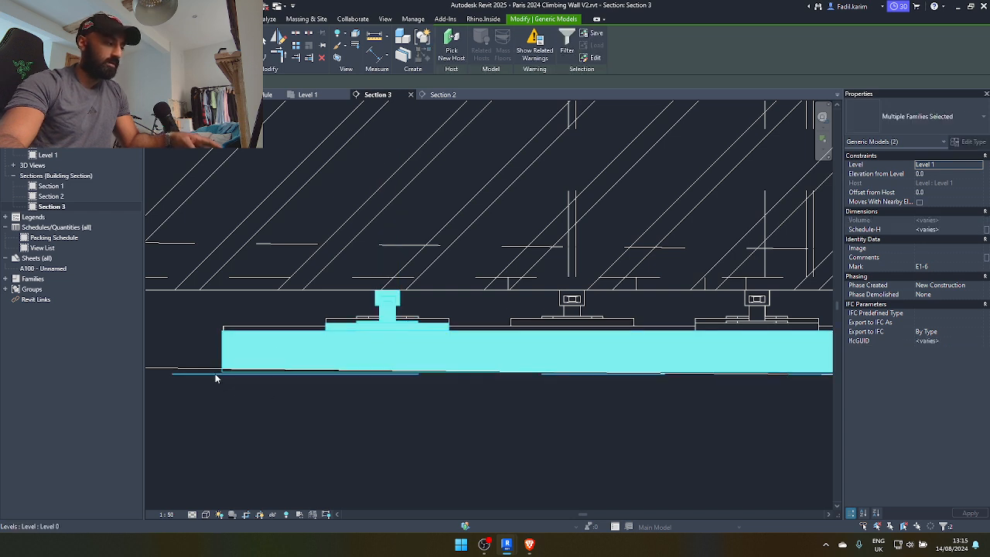
scroll(288, 331, down, 4)
mouse_move(291, 351)
middle_down()
mouse_move(628, 333)
mouse_move(728, 369)
middle_up()
middle_drag(438, 367, 528, 370)
scroll(389, 348, up, 3)
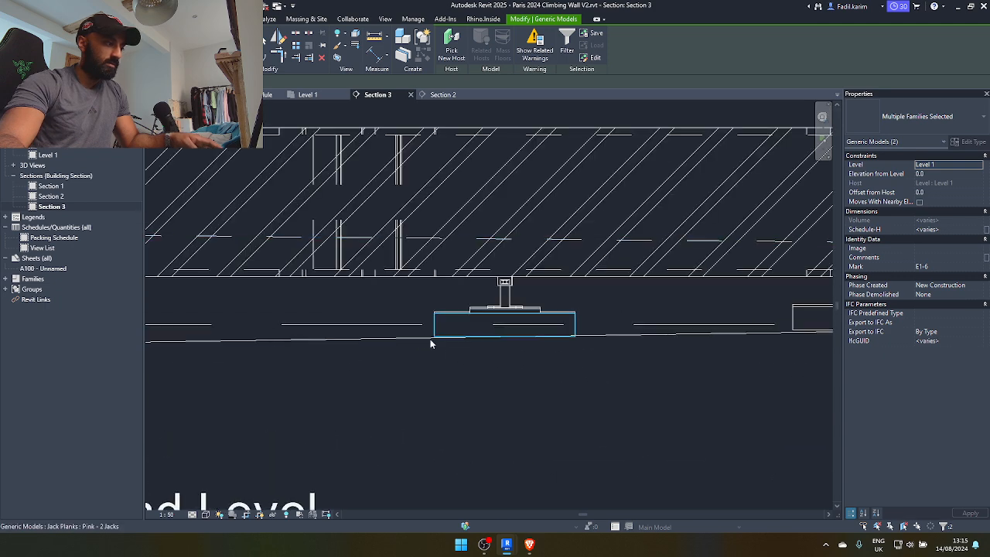
- Check where the selected jack and plank sit on the Level 1 plan, and return to Section 3
double_click(45, 155)
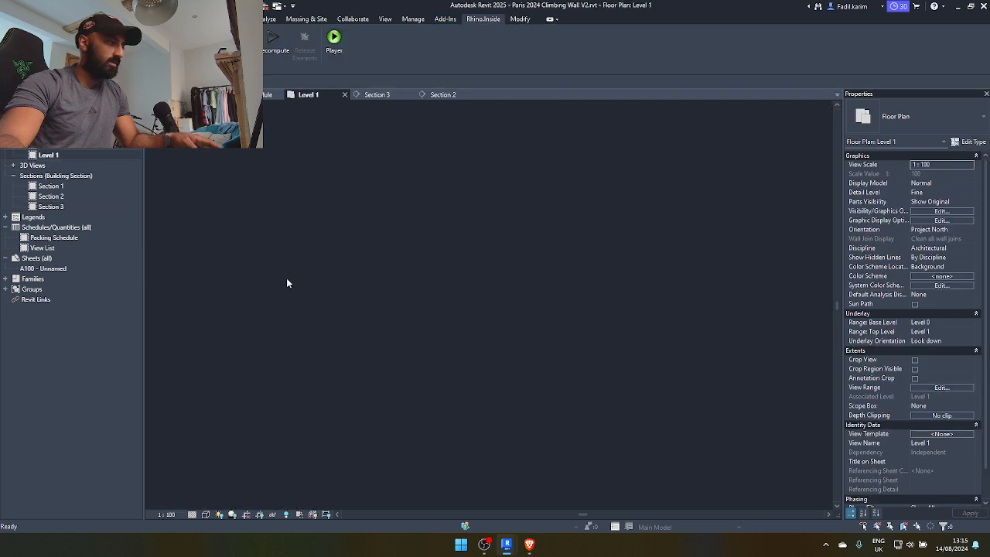
scroll(466, 394, up, 4)
scroll(452, 364, up, 2)
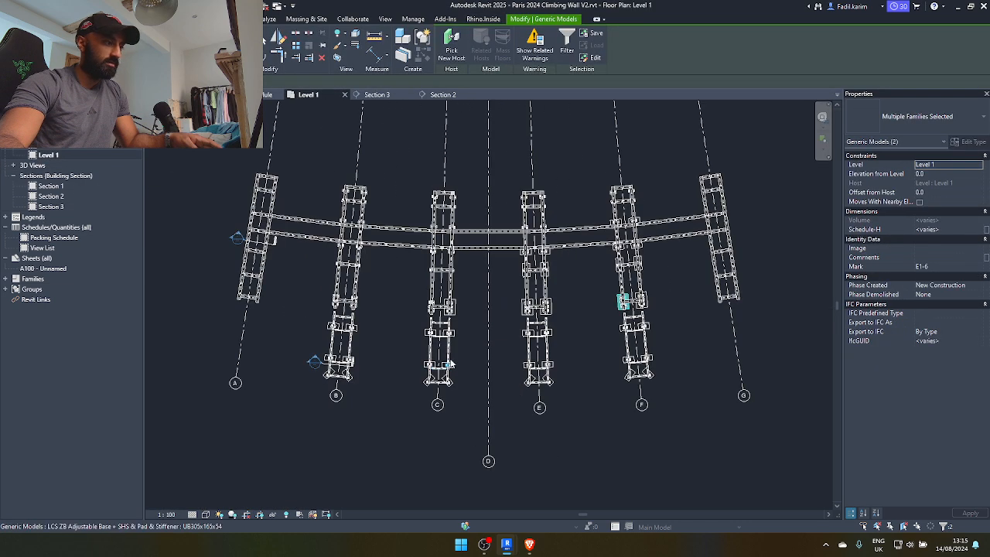
double_click(51, 206)
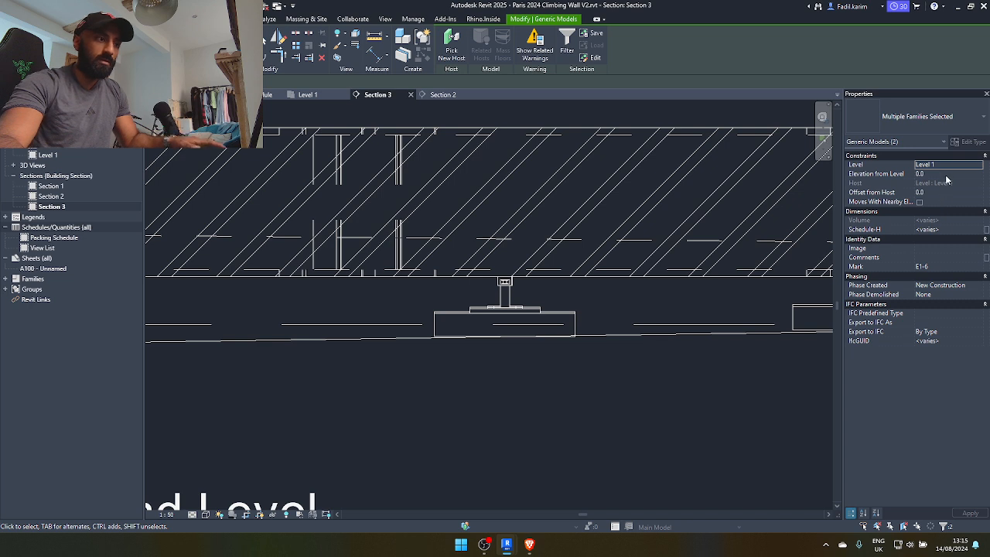
- Clear the selection and examine how the pink two-jack plank sits between the jack pad and the sloping ground in Section 3
click(542, 391)
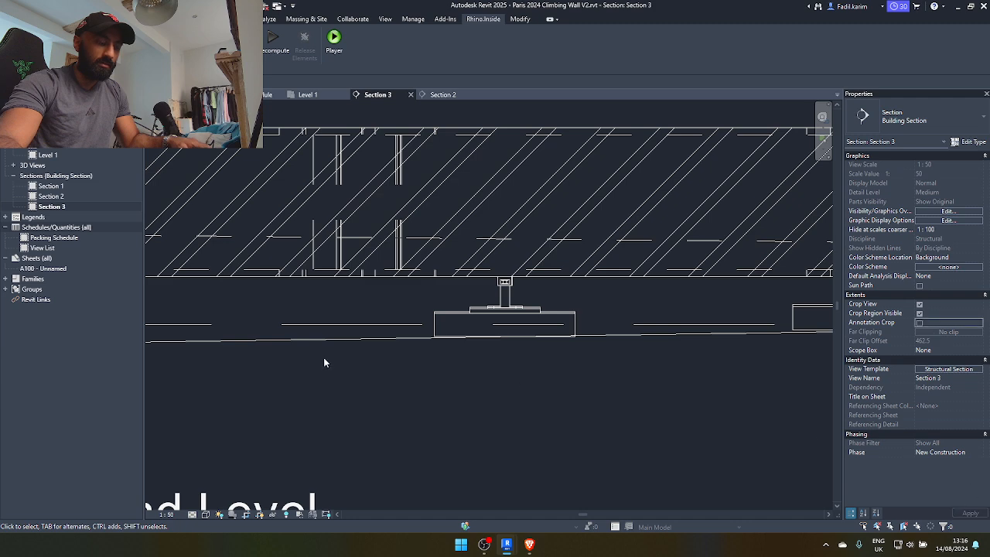
scroll(361, 338, down, 2)
scroll(464, 337, up, 4)
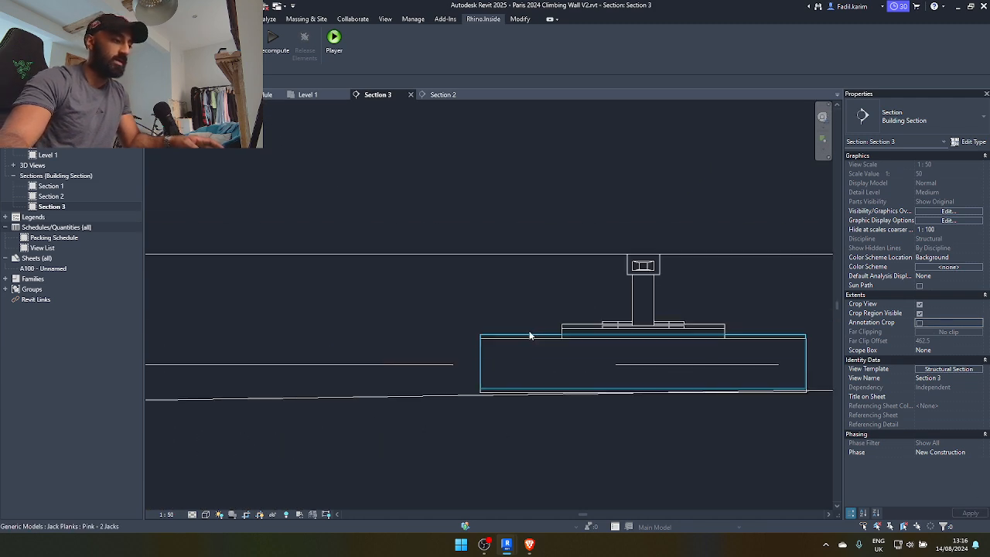
scroll(534, 333, up, 2)
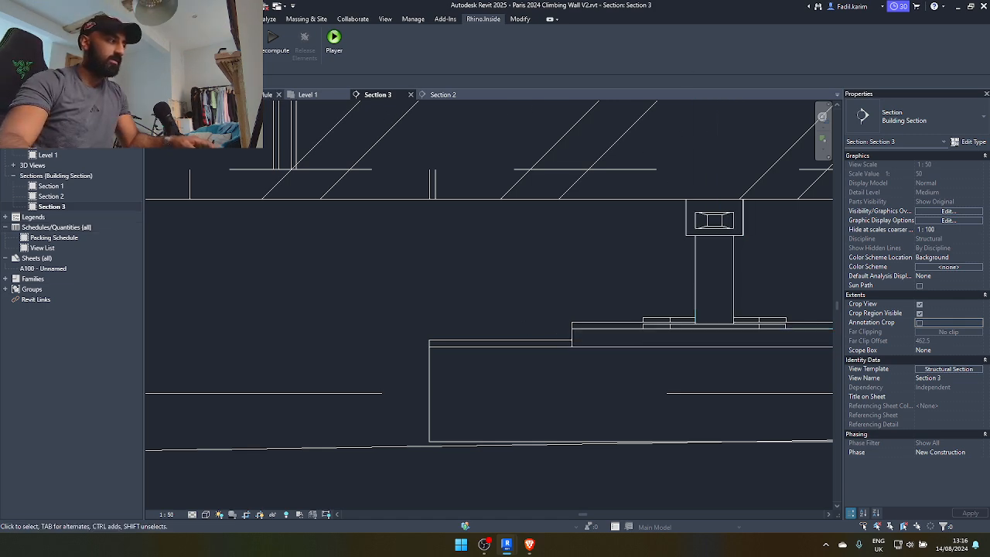
- Open the Level 1 plan and review which jacks have planks beneath them, starting with the frame on grid C
click(307, 94)
scroll(409, 323, up, 2)
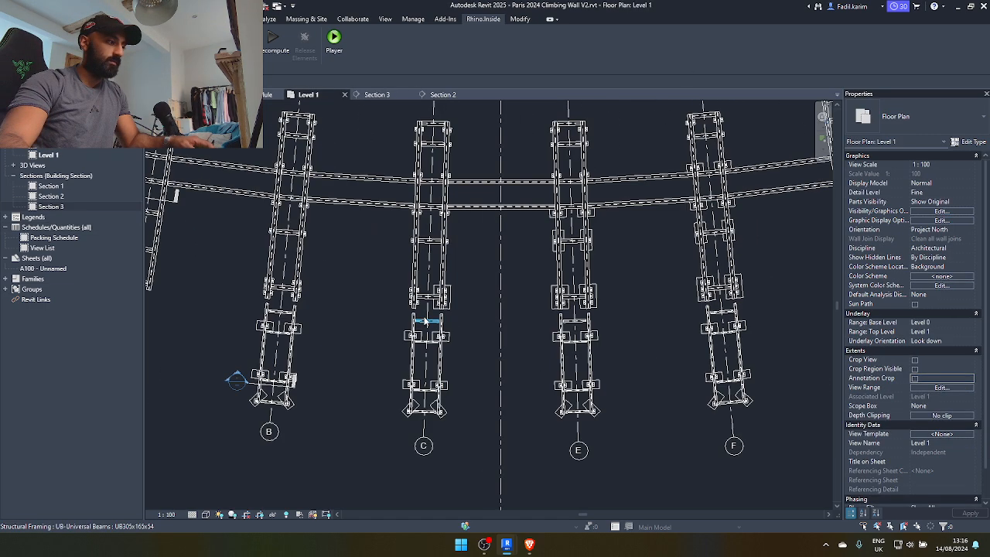
scroll(396, 357, up, 5)
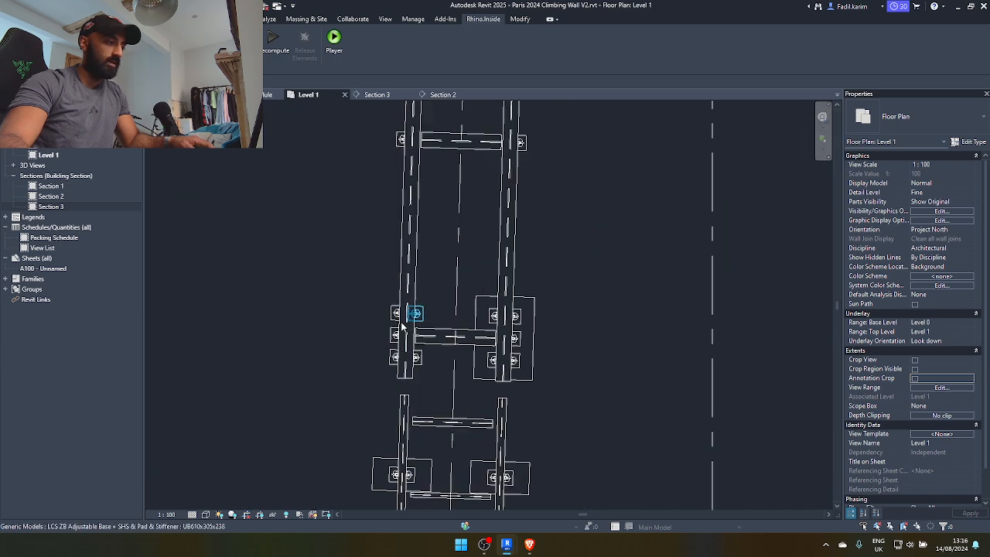
scroll(537, 321, down, 4)
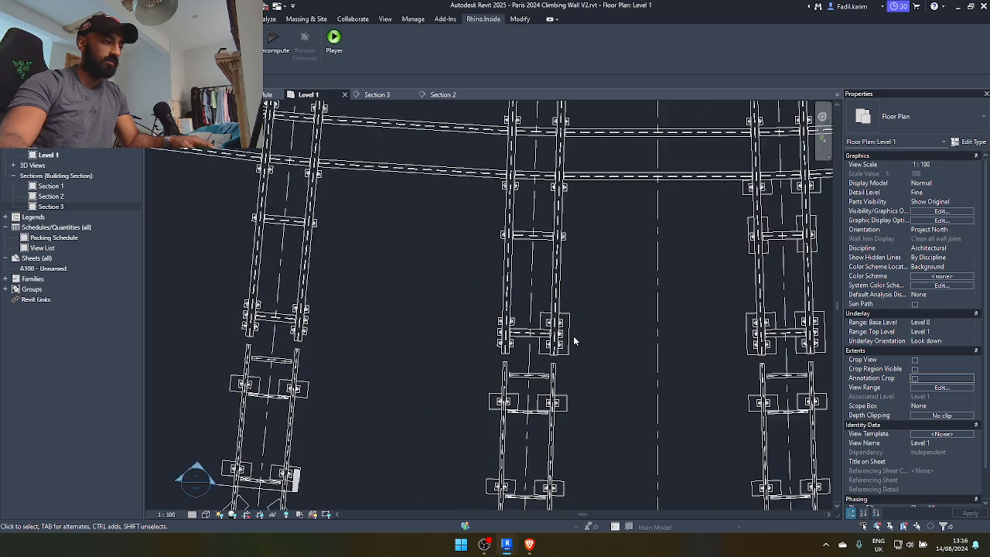
scroll(381, 220, down, 3)
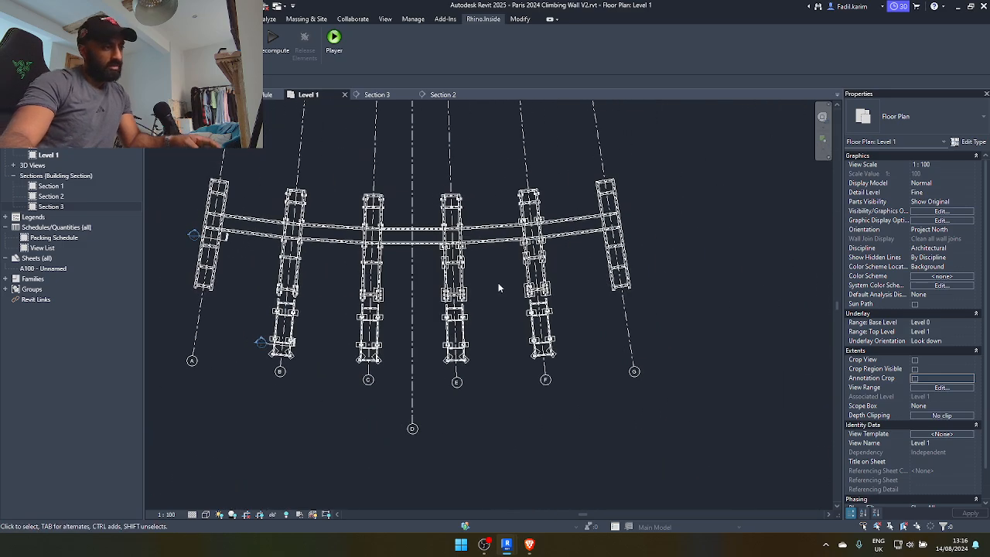
- Open the 3D view and examine the jacks and planks beneath the steel frames from several angles
scroll(430, 268, up, 4)
click(179, 95)
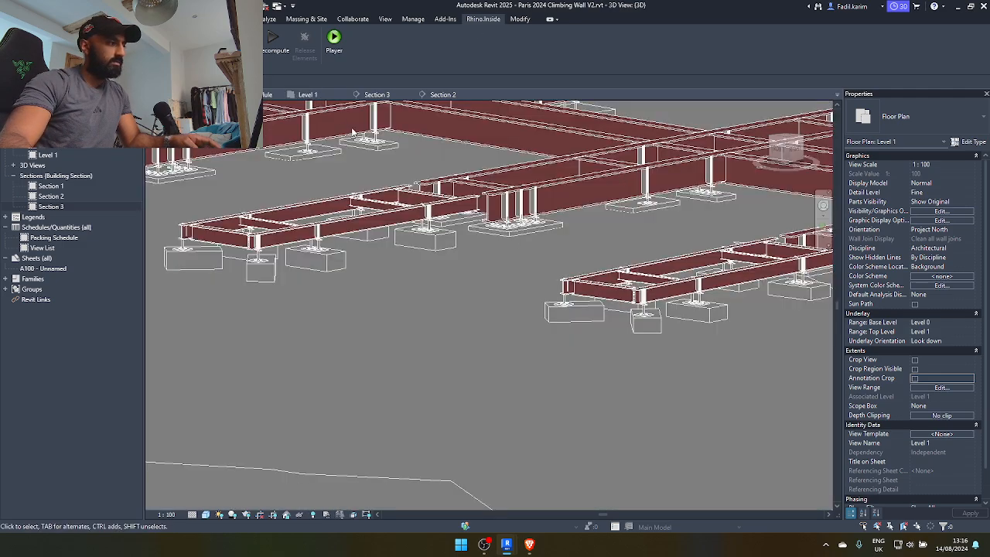
scroll(463, 248, down, 3)
shift+middle_drag(463, 250, 453, 365)
middle_drag(263, 401, 489, 342)
scroll(283, 354, up, 1)
scroll(438, 244, up, 2)
middle_drag(418, 190, 360, 269)
scroll(359, 269, down, 2)
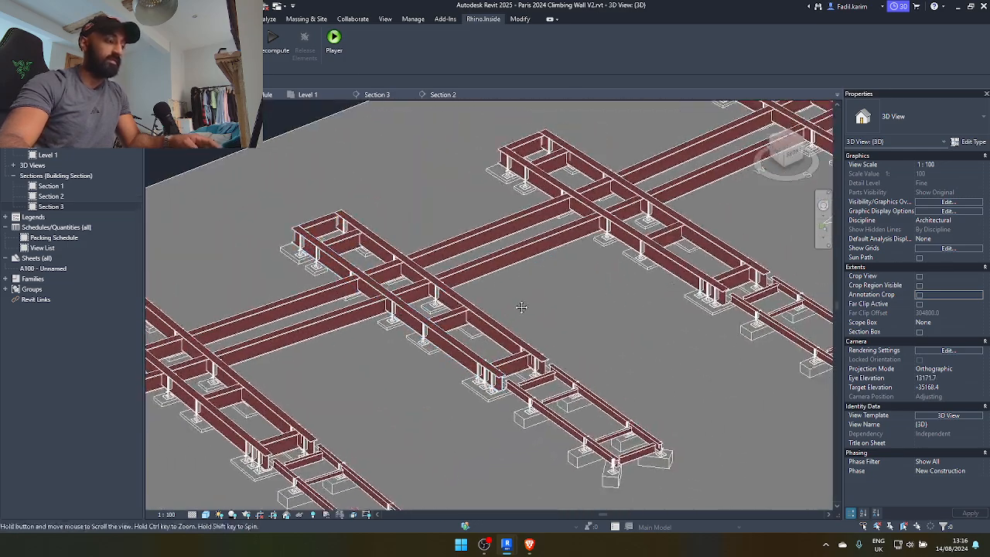
shift+middle_drag(519, 304, 638, 335)
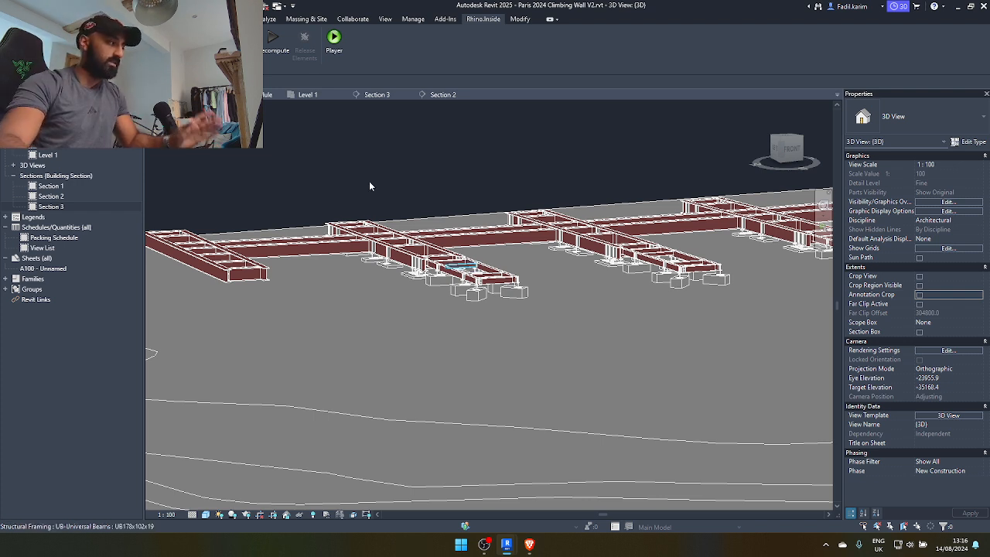
- Look through Section 2 and Section 1, and return to Section 3 to see the frame above the levels
click(53, 197)
double_click(53, 197)
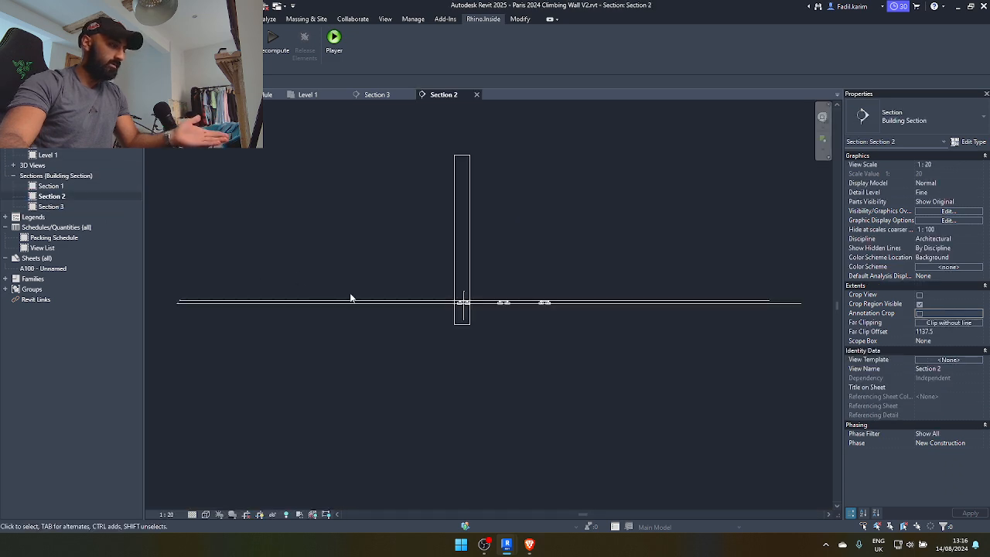
click(61, 185)
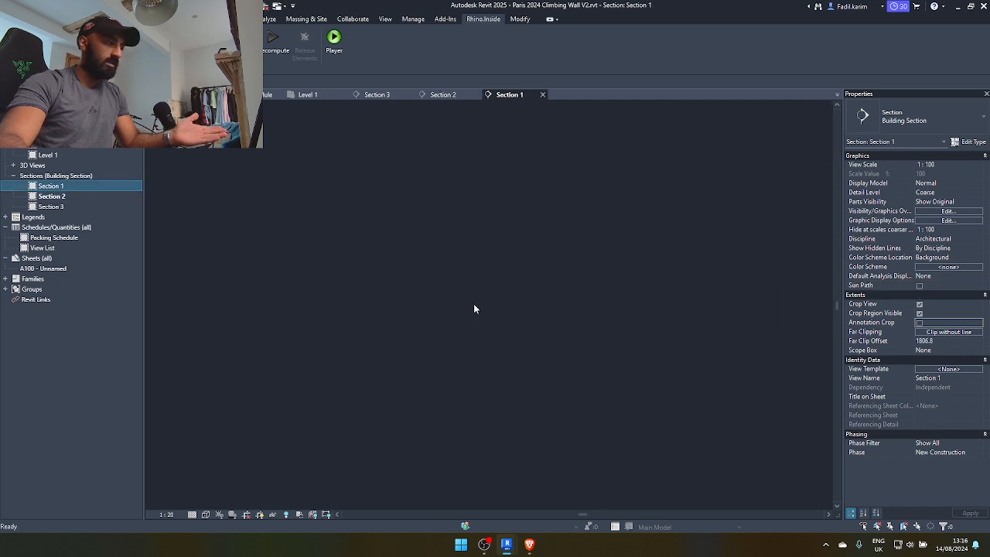
click(51, 207)
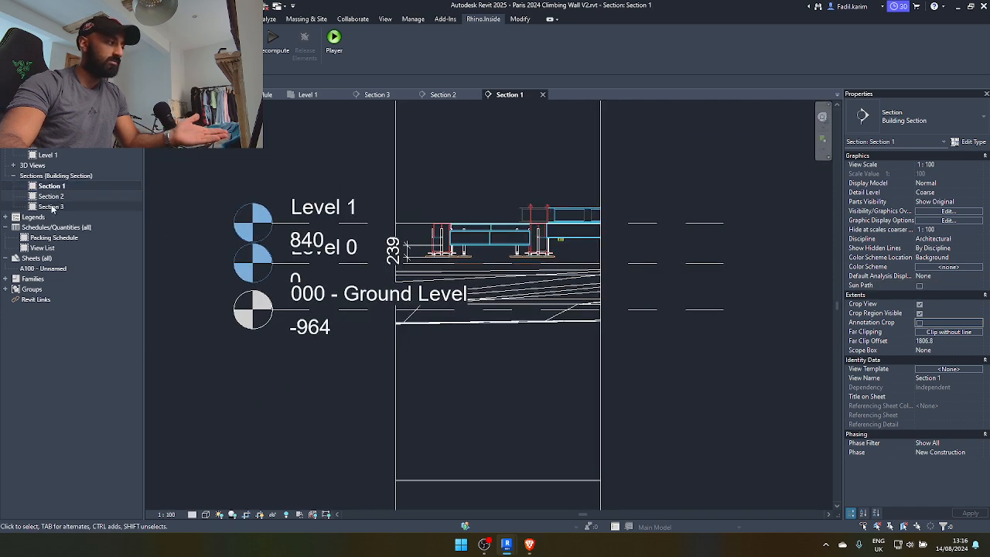
double_click(51, 206)
scroll(445, 247, down, 8)
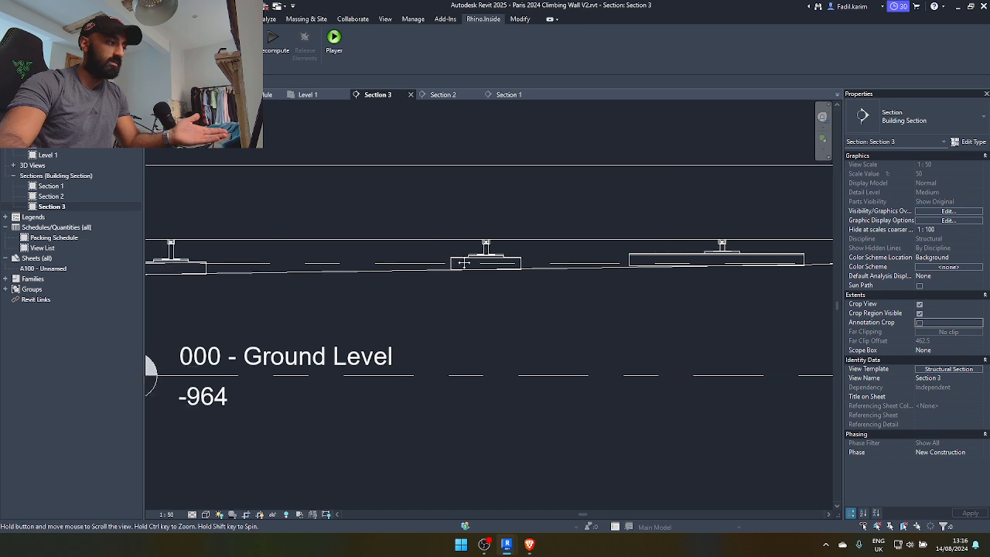
- Try to delete the 000 - Ground Level datum in Section 3
click(537, 329)
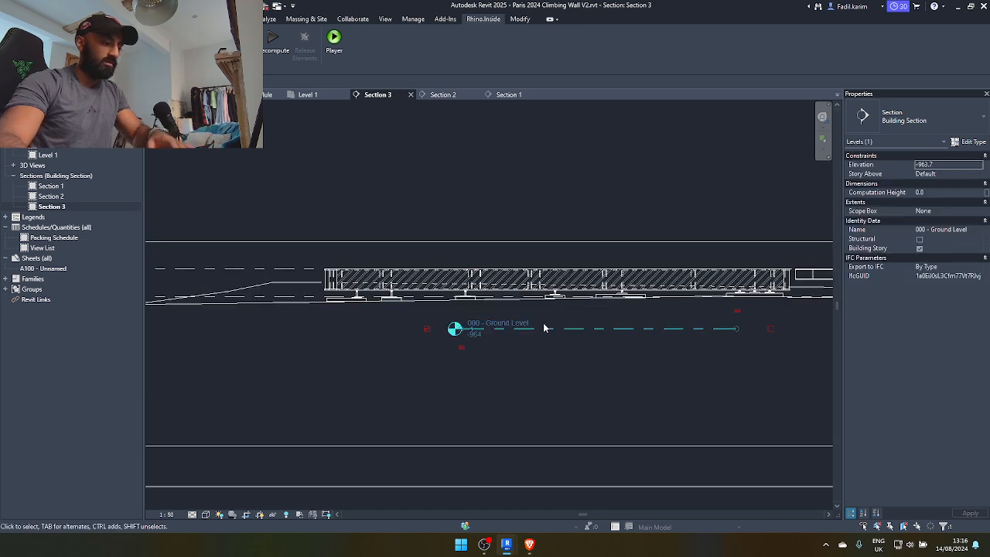
key(Delete)
click(801, 519)
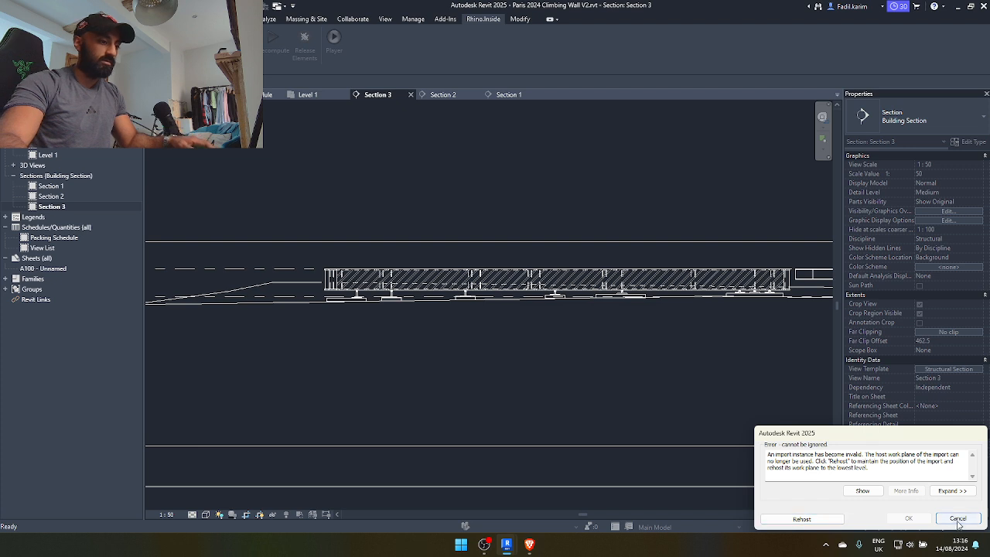
- Move the Level 1 datum down by 100 mm in Section 3, to an elevation of 740
scroll(457, 294, up, 5)
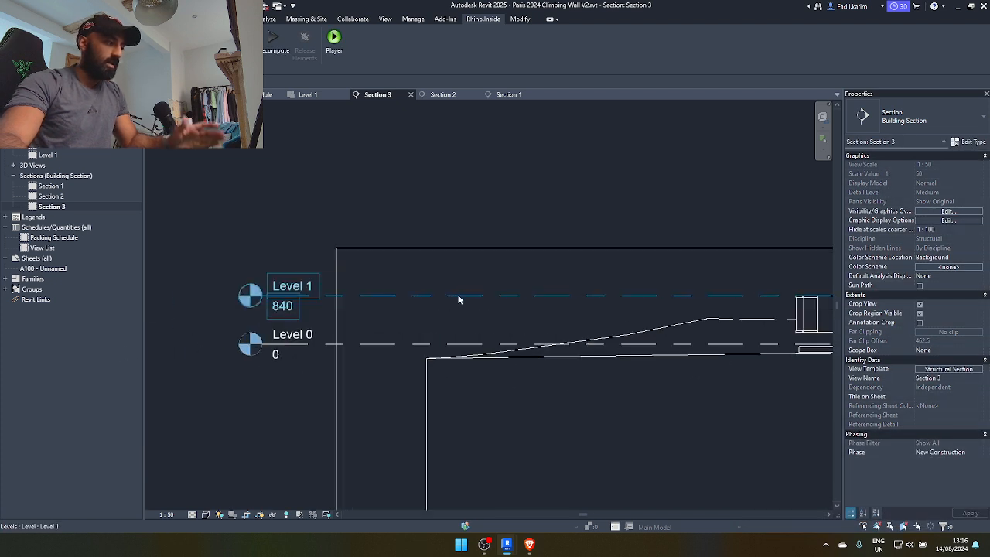
click(455, 294)
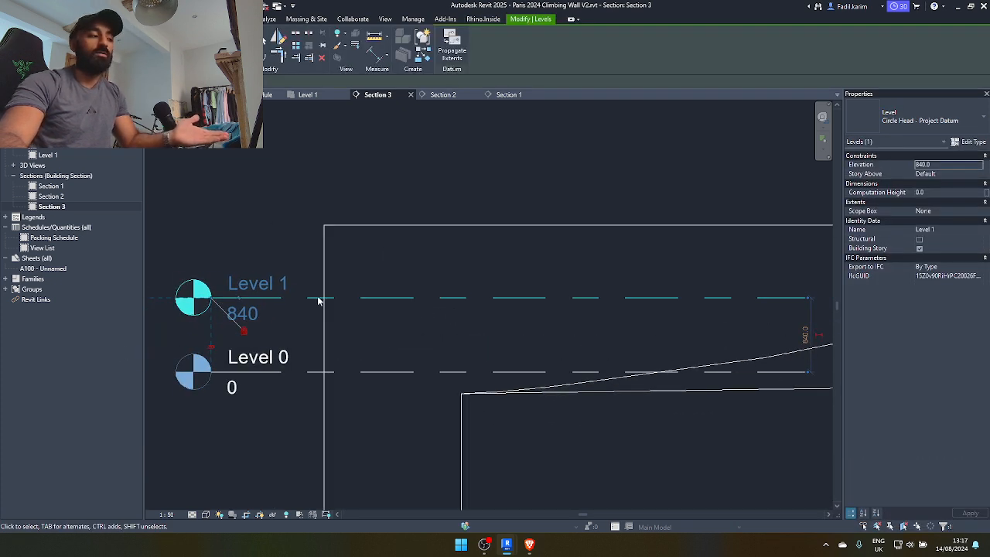
click(241, 57)
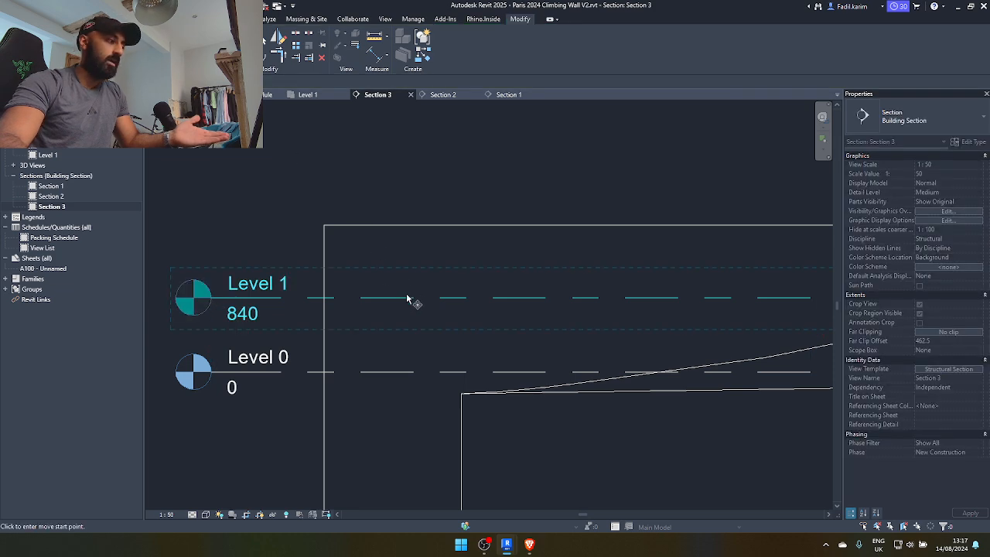
scroll(409, 298, up, 1)
click(409, 300)
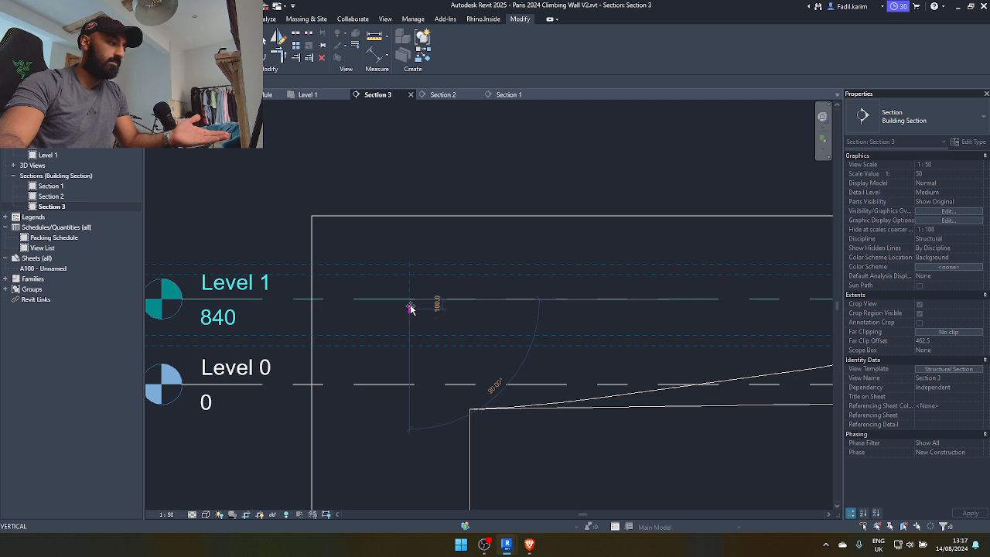
click(411, 308)
key(Escape)
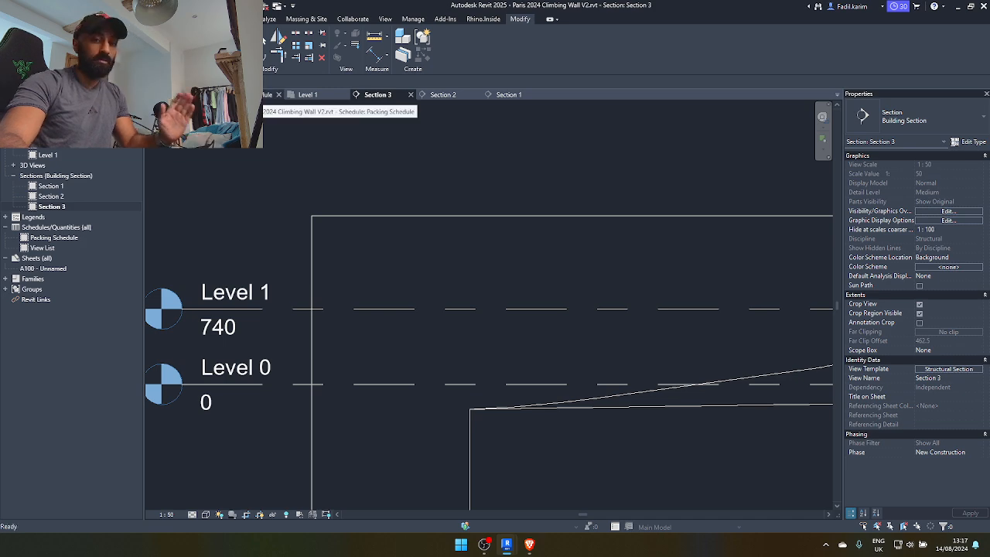
- Open the Packing Schedule and review the heights listed for all the jack planks
click(266, 94)
scroll(294, 116, up, 5)
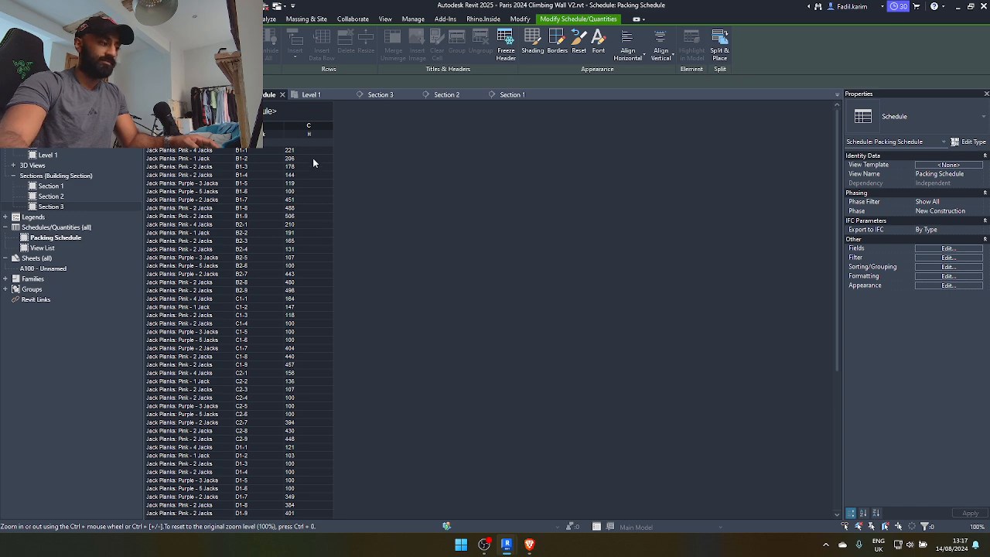
scroll(316, 305, down, 5)
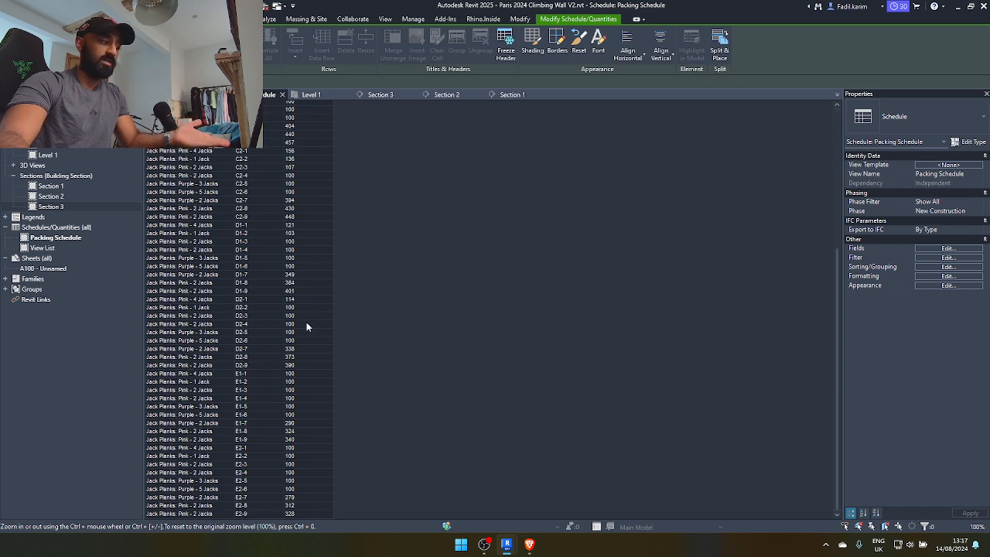
scroll(310, 329, up, 5)
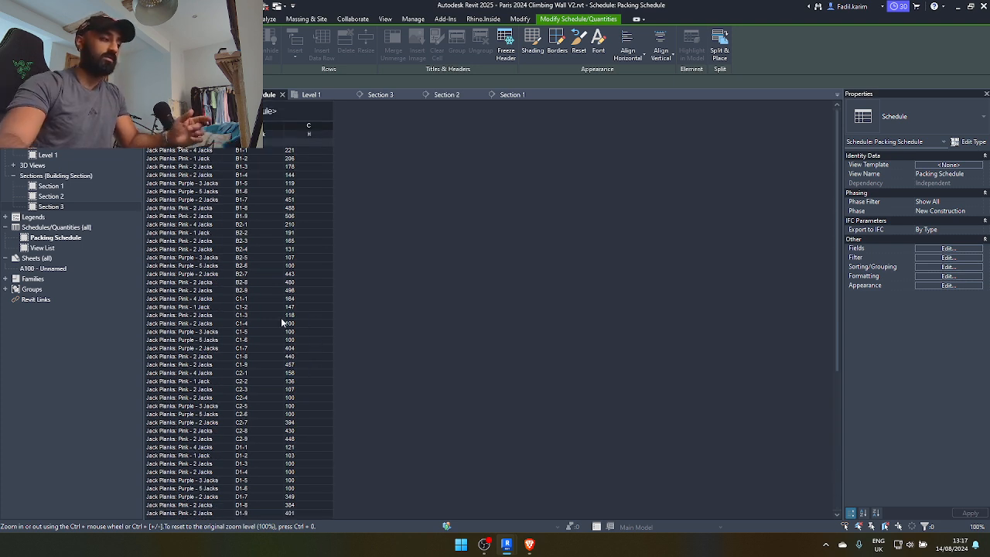
- Close the open Section 1 and Section 2 views
click(513, 95)
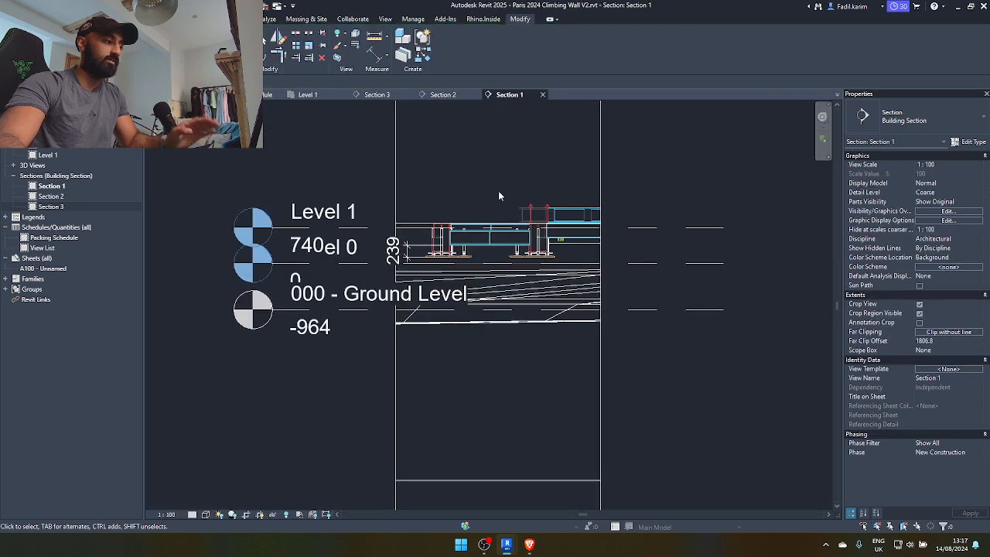
click(542, 94)
click(453, 95)
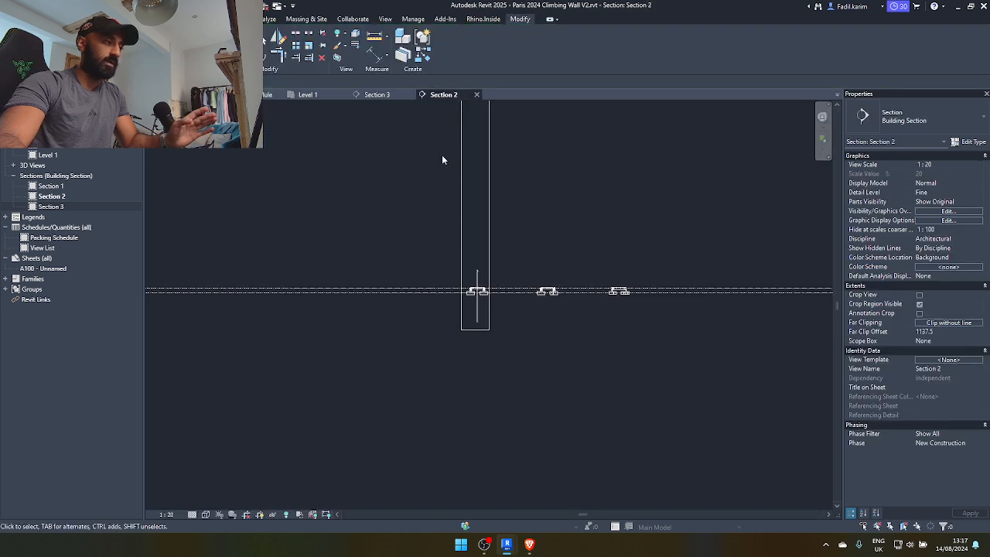
click(477, 94)
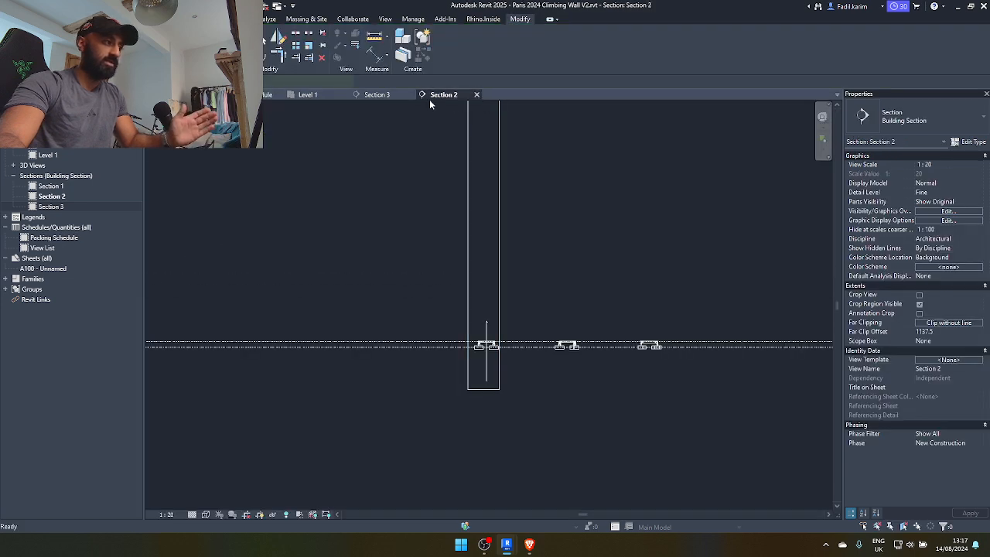
- Return to the 3D view and select the front corner pink two-jack plank marked B2-9 to inspect it
click(174, 94)
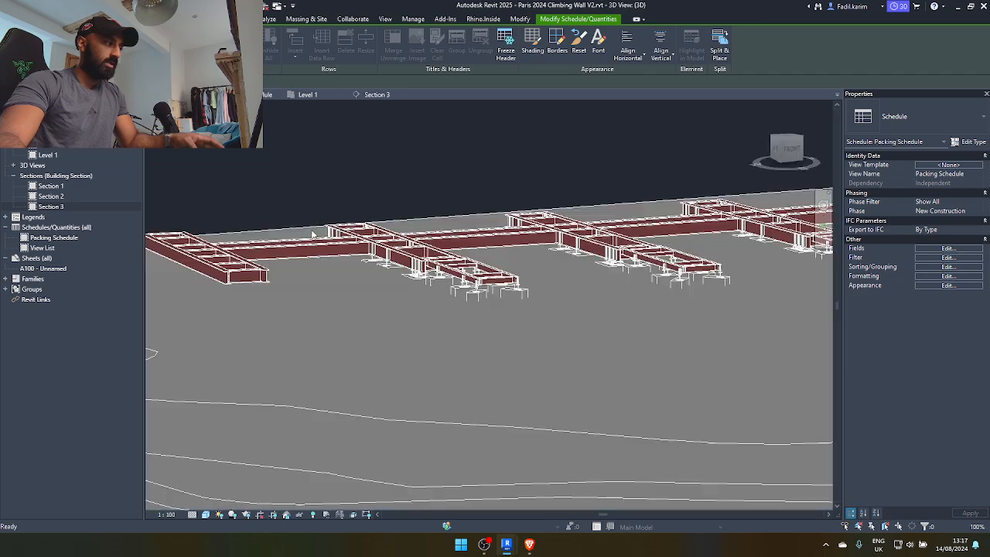
shift+middle_drag(427, 332, 433, 351)
scroll(471, 328, up, 5)
click(508, 314)
shift+middle_drag(559, 386, 415, 343)
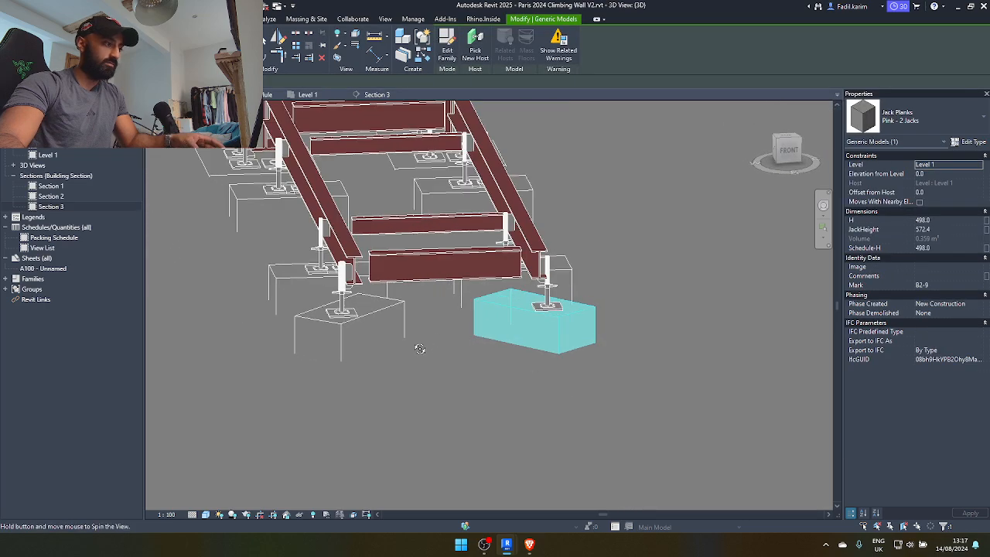
- Open Section 3 and examine how the jacks and planks sit against the sloping ground after the level change
double_click(50, 206)
scroll(486, 330, up, 3)
middle_drag(487, 329, 472, 382)
scroll(547, 343, up, 2)
mouse_move(549, 339)
middle_down()
mouse_move(707, 373)
mouse_move(398, 340)
mouse_move(742, 369)
mouse_move(608, 356)
mouse_move(398, 361)
mouse_move(595, 343)
middle_up()
scroll(618, 355, up, 1)
scroll(680, 390, down, 2)
scroll(595, 342, up, 1)
mouse_move(595, 342)
middle_down()
mouse_move(687, 331)
mouse_move(610, 326)
middle_up()
scroll(610, 326, up, 1)
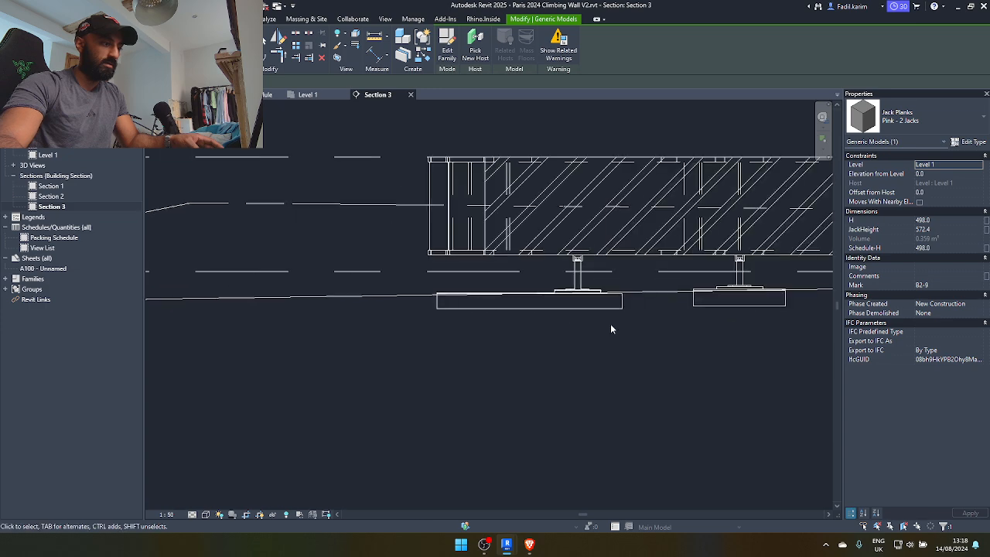
scroll(611, 328, up, 1)
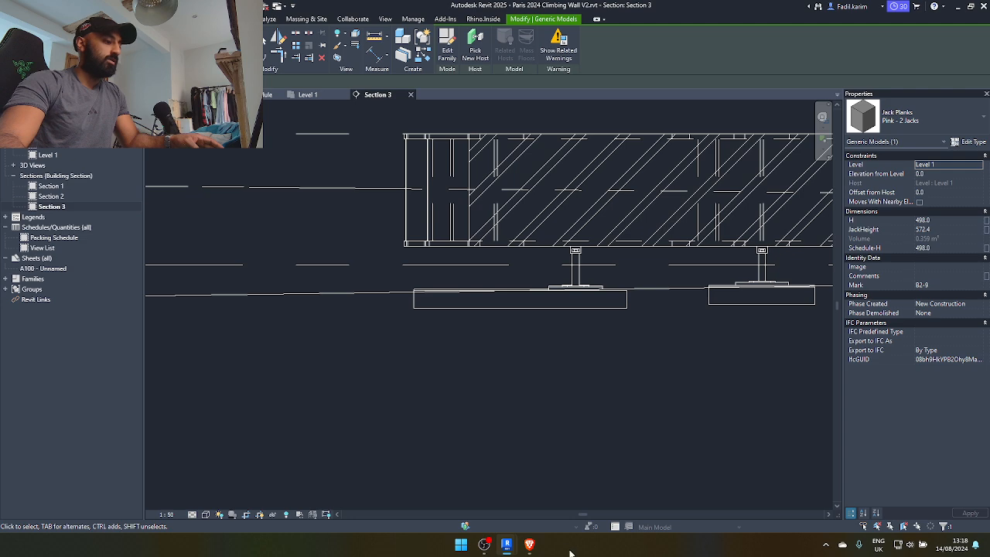
- Switch to Grasshopper and open the JackHeights.gh definition so the jack extensions recalculate
mouse_move(508, 546)
click(565, 499)
scroll(231, 285, down, 5)
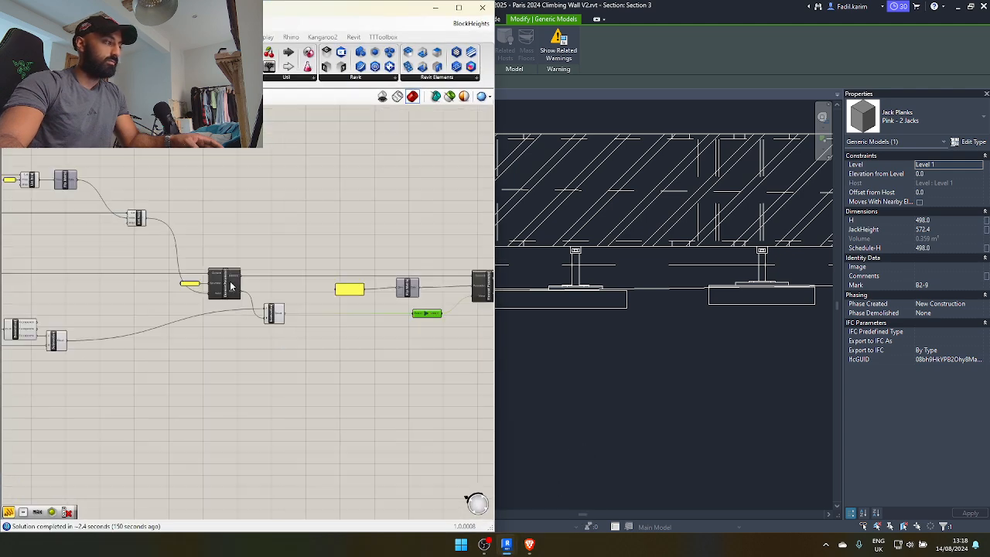
scroll(313, 314, up, 2)
scroll(348, 301, up, 3)
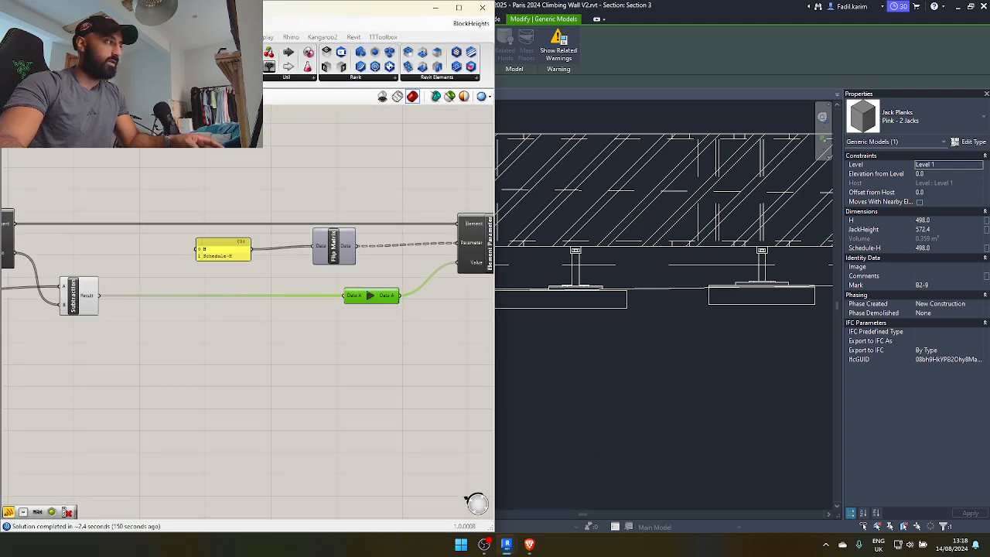
click(11, 23)
click(51, 51)
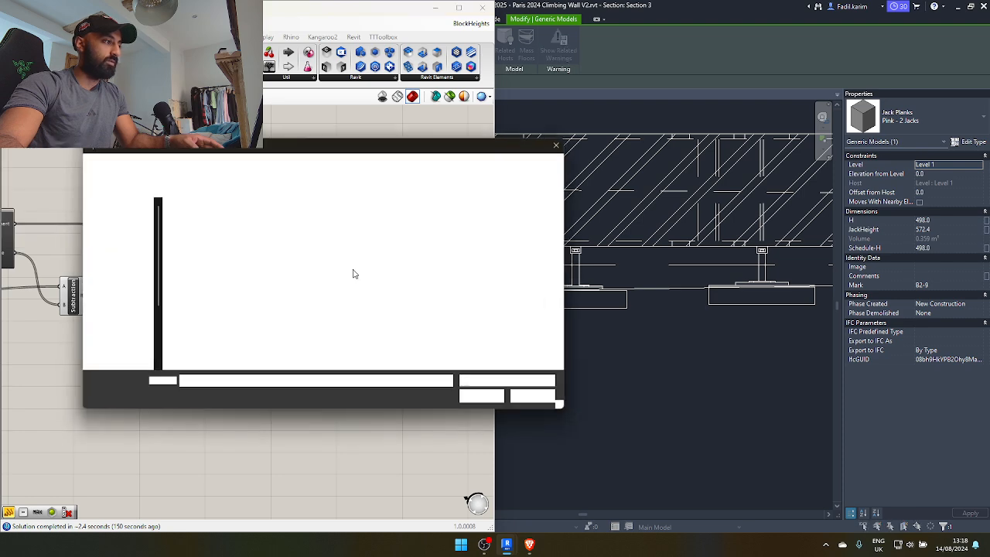
click(241, 251)
click(483, 398)
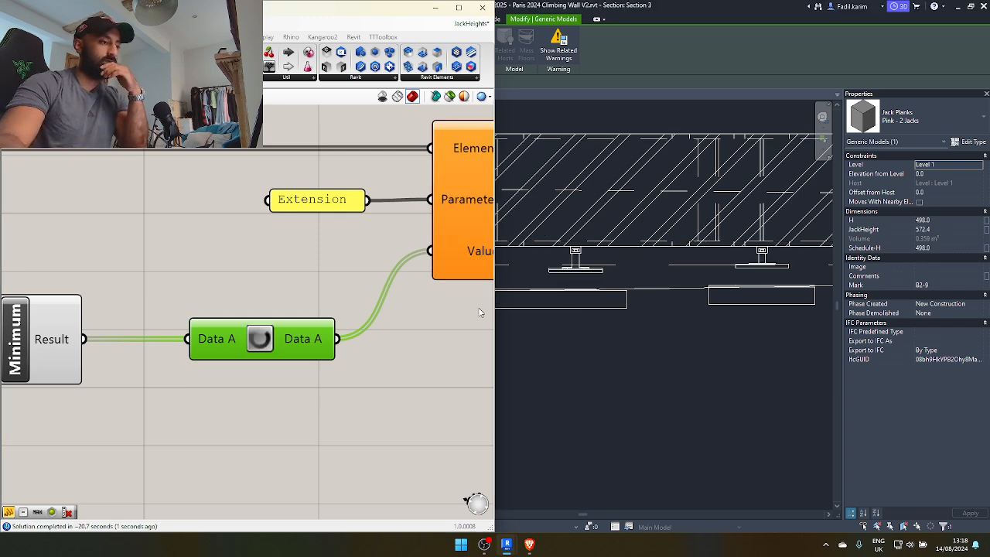
- Read the warnings on the Element Parameter component that writes the Extension values, and clear the component selection
scroll(298, 418, down, 4)
click(377, 273)
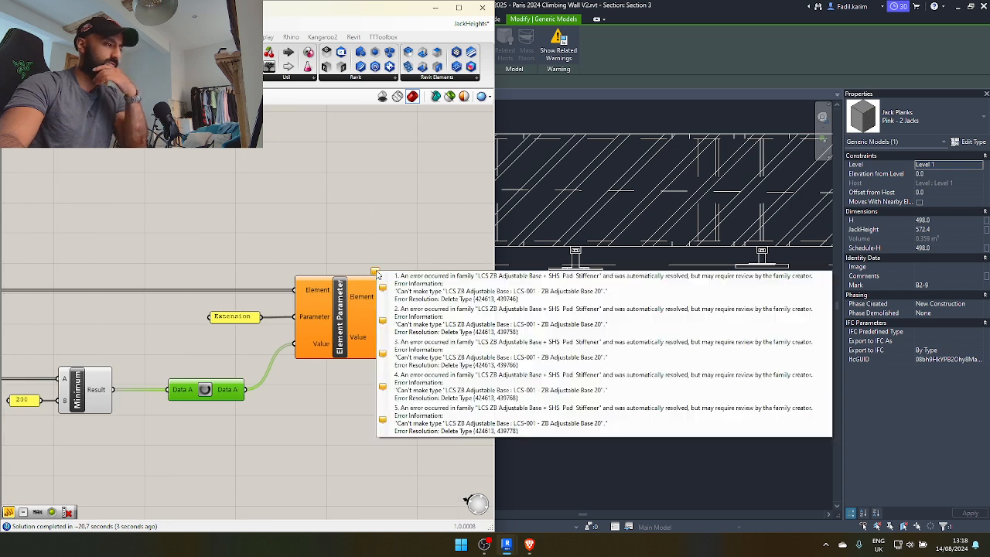
click(338, 228)
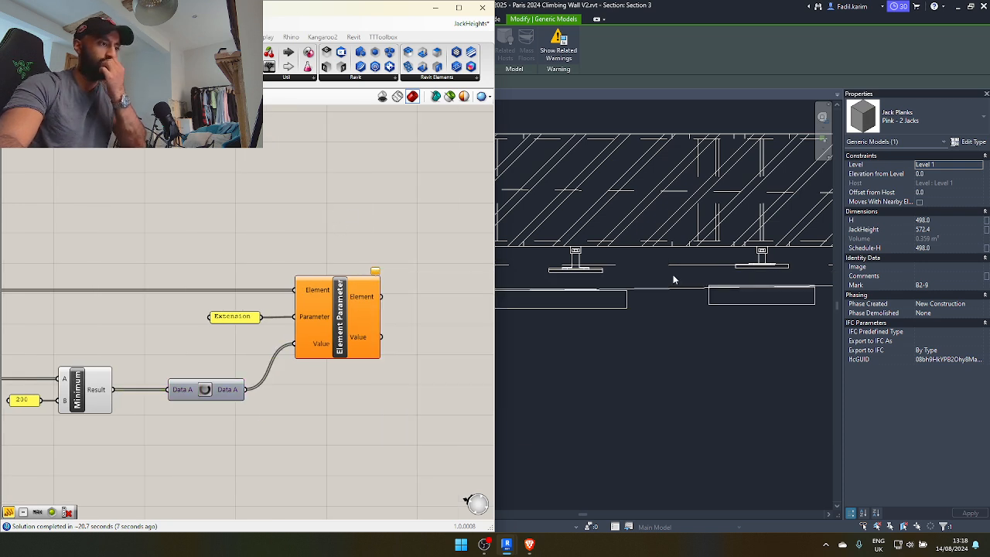
- Switch to Revit and check the Extension values of jacks E2-2 and E1-1 in Section 3
scroll(673, 280, down, 1)
click(742, 263)
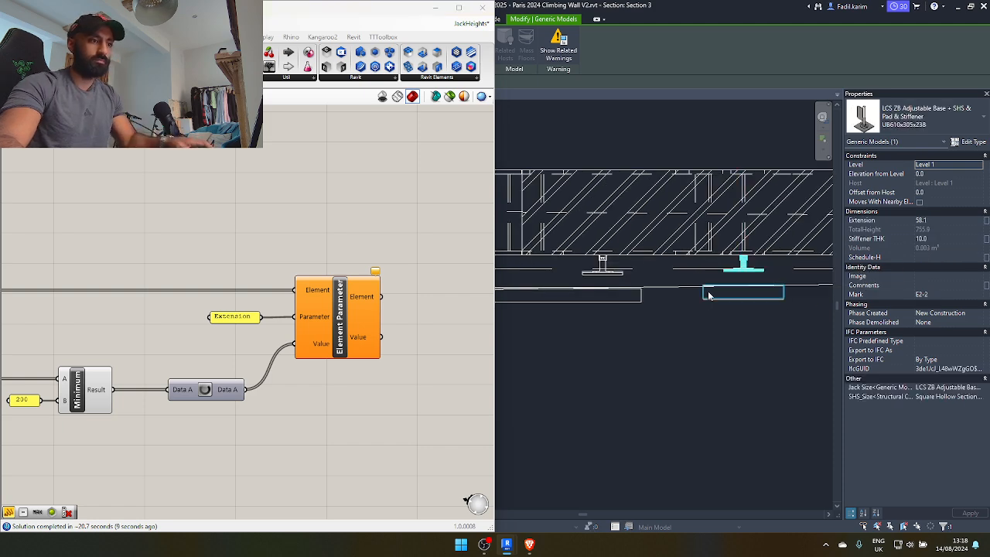
click(618, 294)
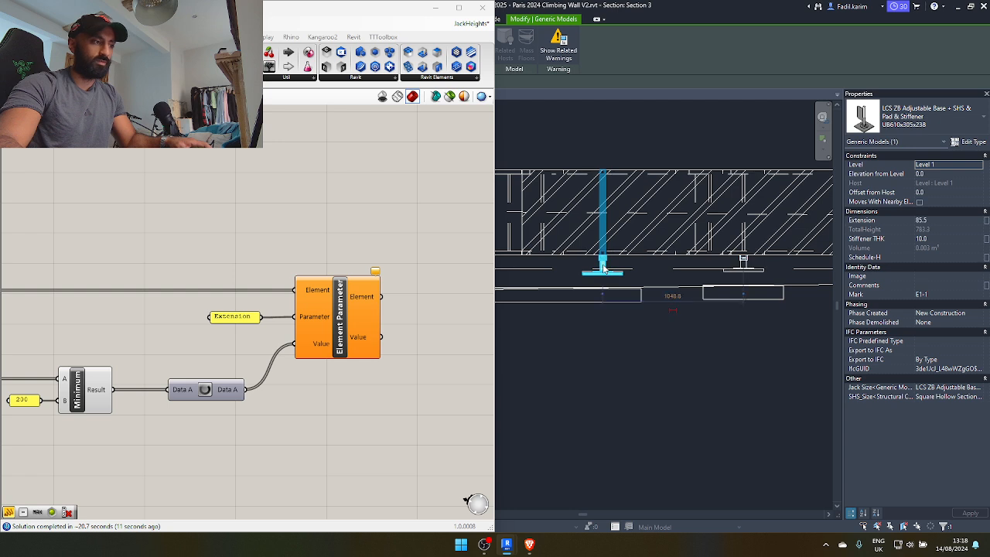
scroll(688, 317, up, 1)
middle_drag(637, 342, 585, 321)
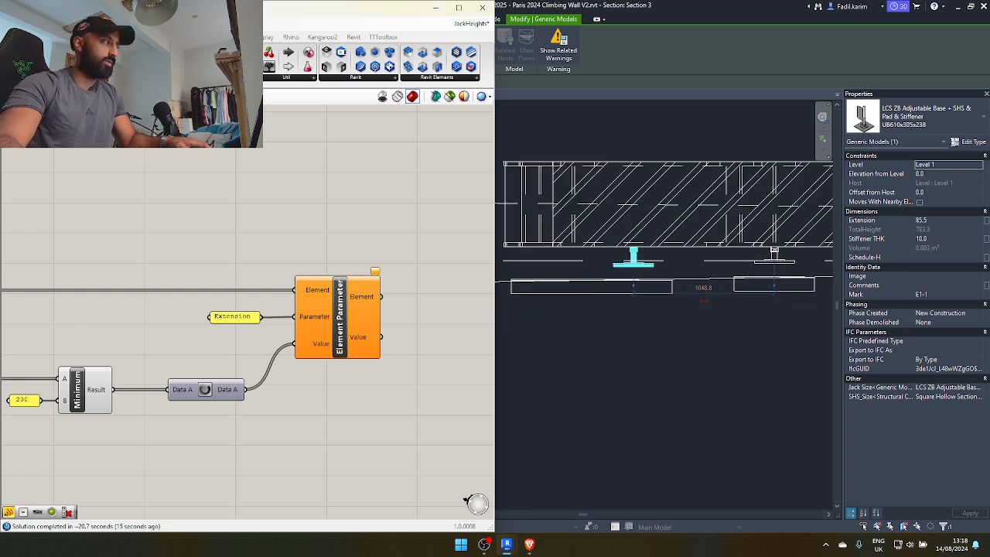
- Open the BlockHeights.gh definition to recalculate the plank heights, and select the panel listing the H and Schedule-H parameters
click(11, 23)
click(45, 50)
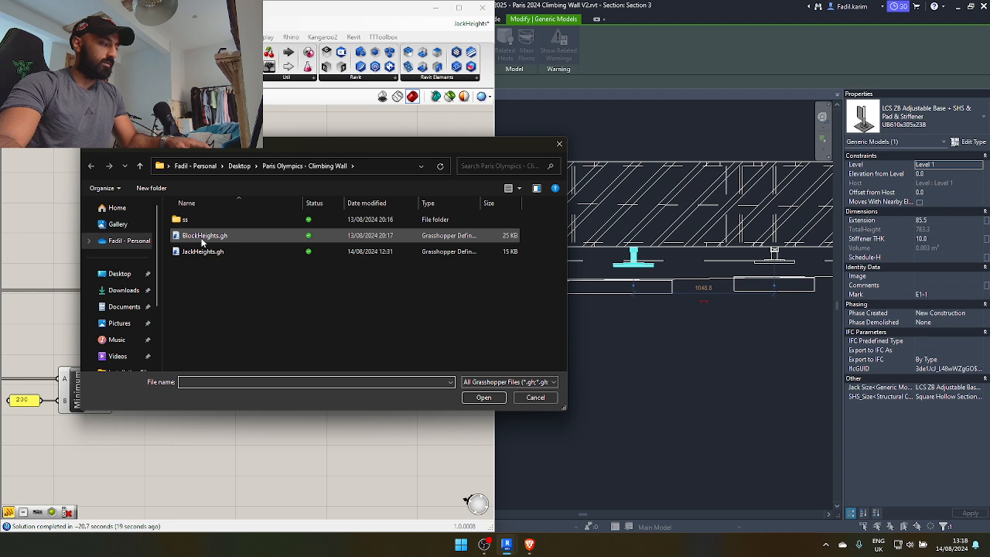
click(311, 252)
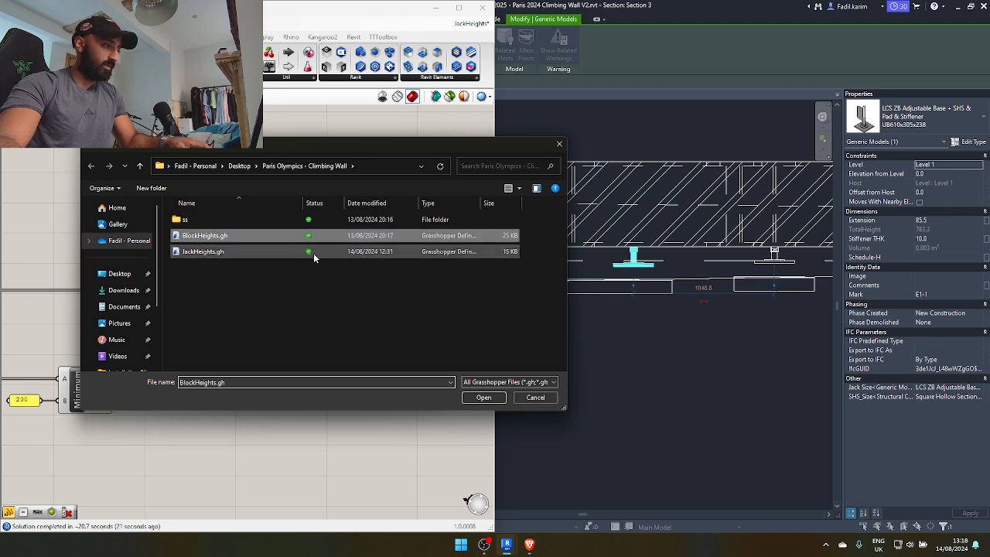
click(484, 396)
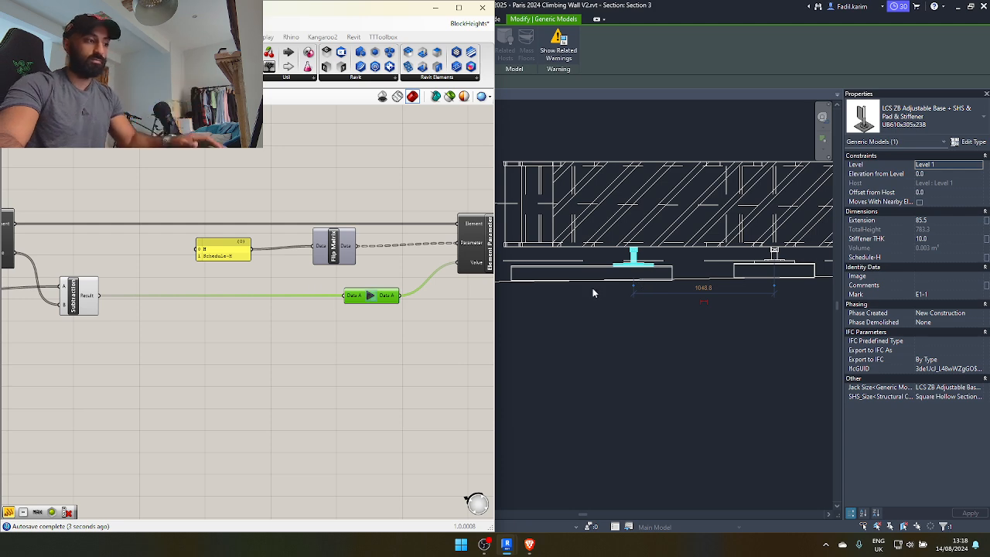
scroll(361, 313, up, 2)
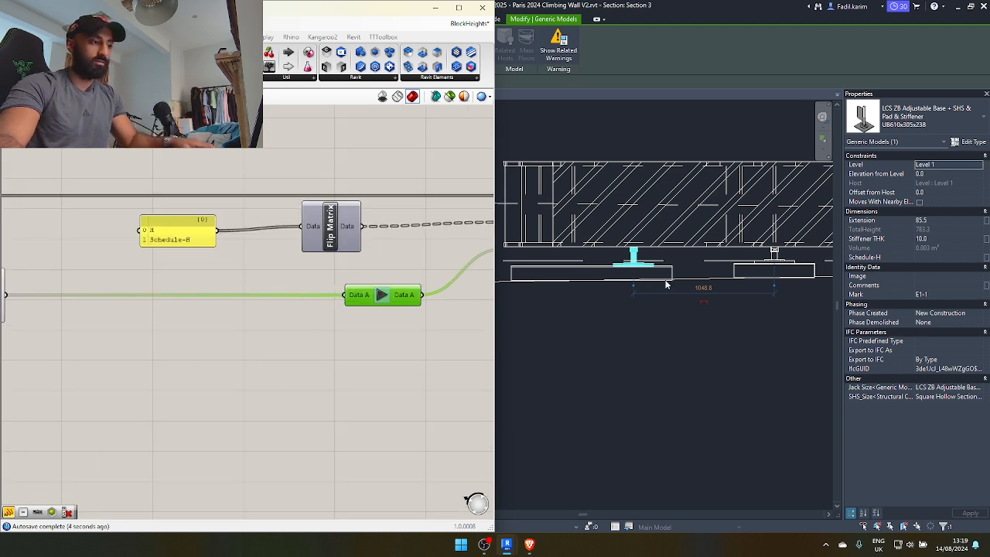
scroll(706, 286, up, 3)
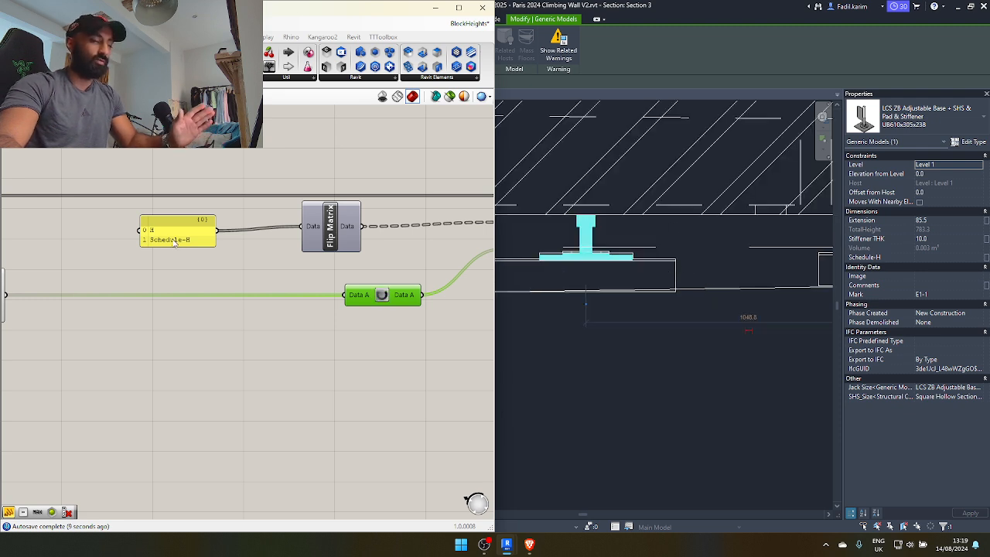
drag(174, 240, 176, 235)
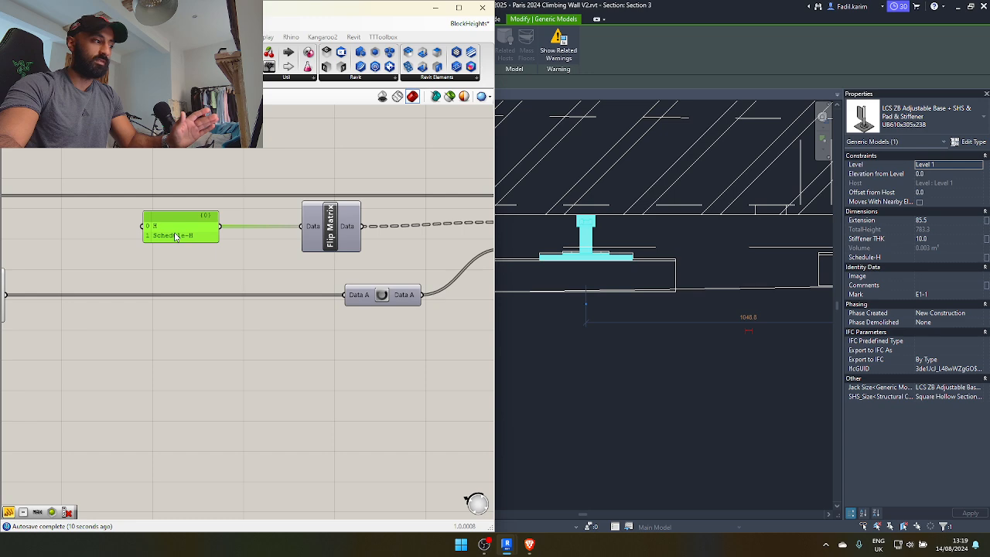
- Examine in Revit's Section 3 how the planks fit between the jack bases and the ground, then select jack E1-1
click(703, 379)
scroll(623, 248, down, 4)
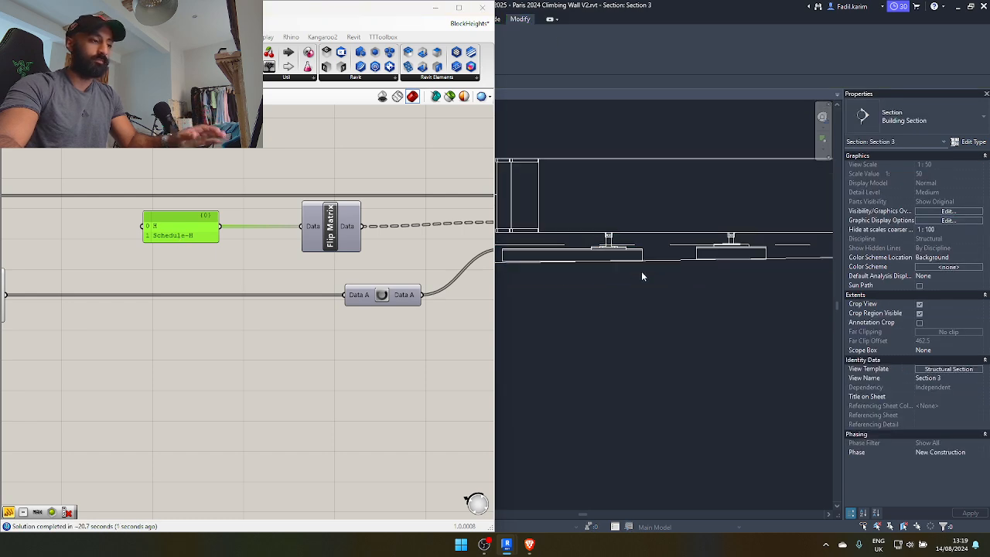
middle_drag(641, 271, 633, 305)
scroll(737, 287, up, 5)
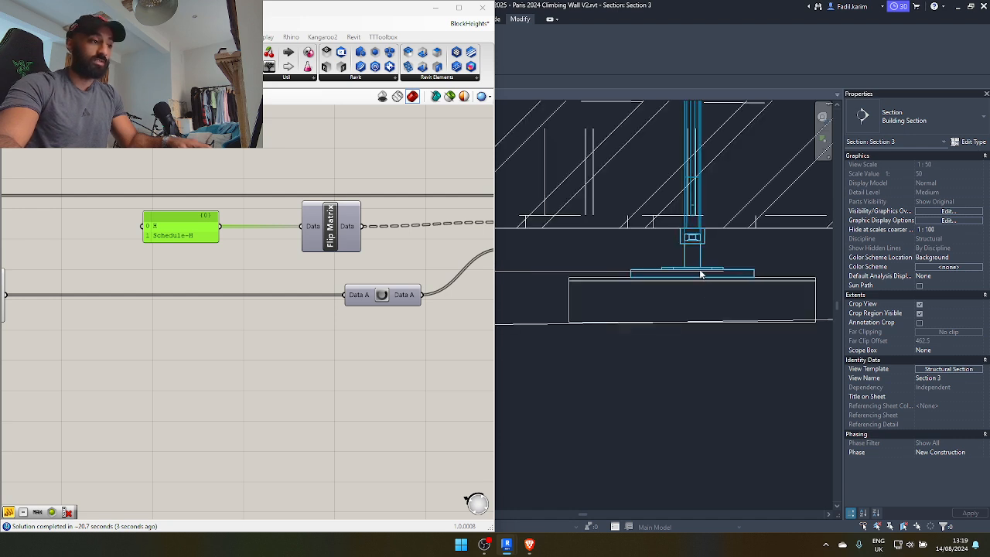
scroll(707, 402, down, 4)
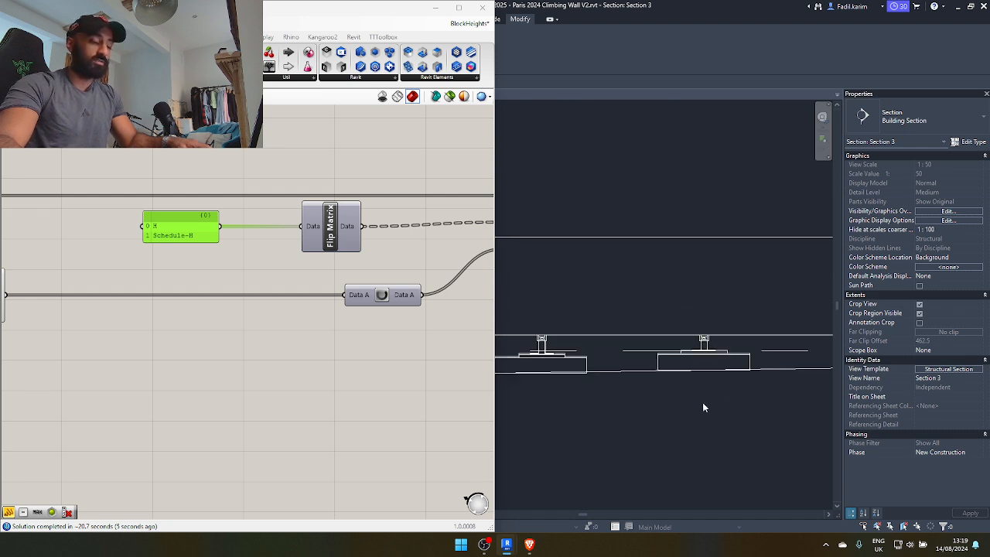
mouse_move(559, 354)
middle_down()
mouse_move(668, 320)
mouse_move(663, 335)
middle_up()
scroll(781, 288, up, 2)
click(783, 289)
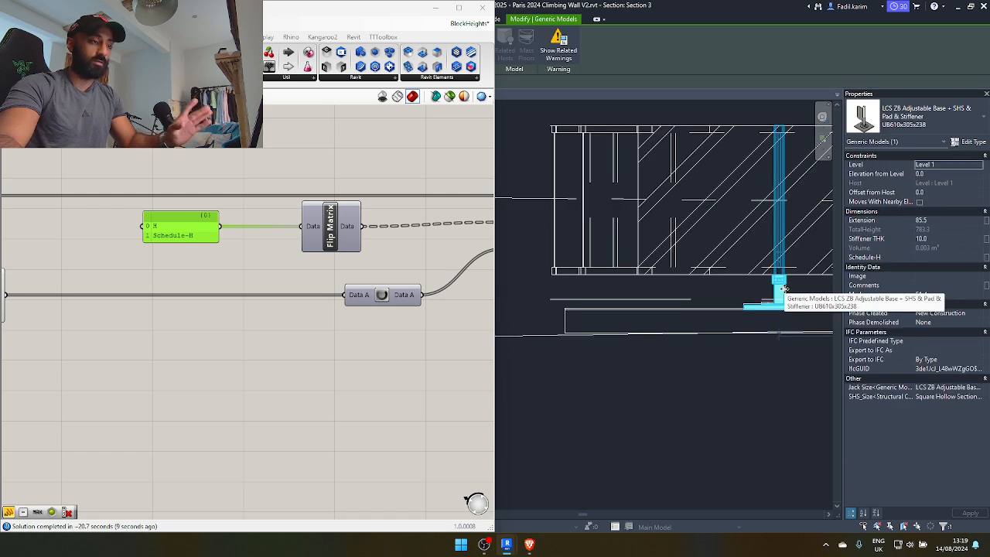
- Minimise Grasshopper and examine the planks and jacks against the sloping ground along the whole of Section 3
click(435, 10)
scroll(529, 347, down, 2)
middle_drag(560, 337, 232, 322)
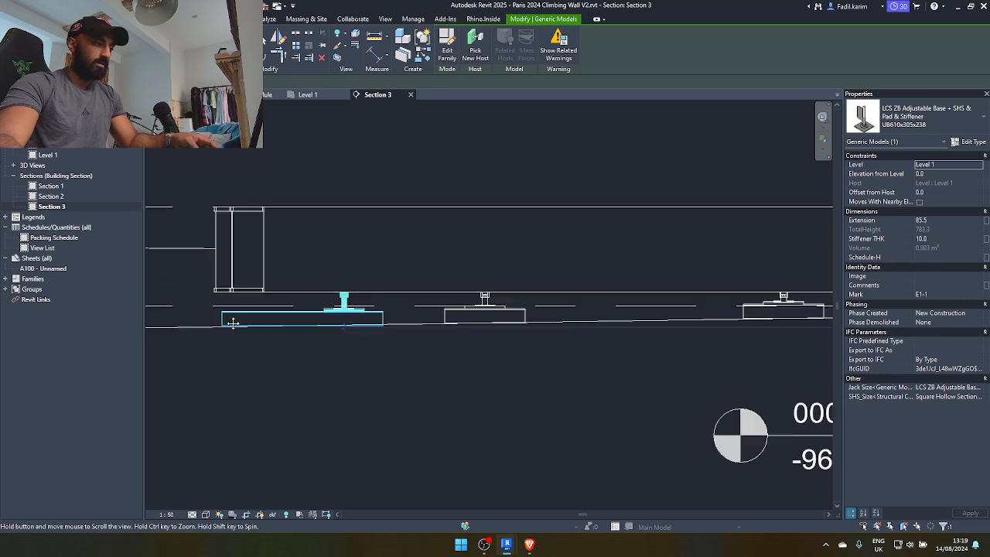
middle_drag(650, 415, 484, 368)
scroll(484, 366, down, 1)
middle_drag(561, 351, 371, 340)
middle_drag(529, 305, 409, 313)
scroll(663, 294, up, 2)
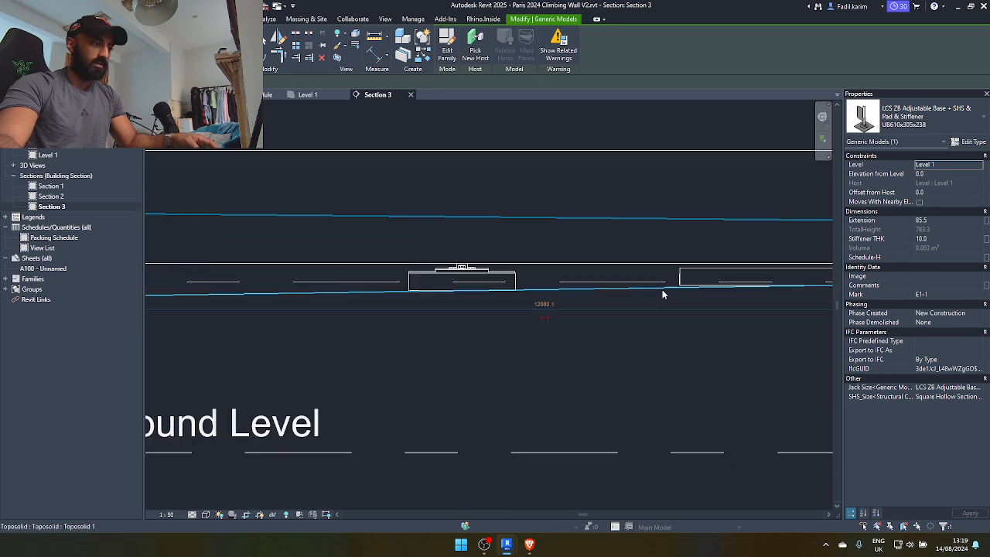
scroll(663, 294, up, 2)
middle_drag(681, 286, 154, 303)
middle_drag(588, 301, 109, 284)
scroll(410, 286, down, 2)
middle_drag(464, 303, 673, 324)
scroll(585, 312, down, 3)
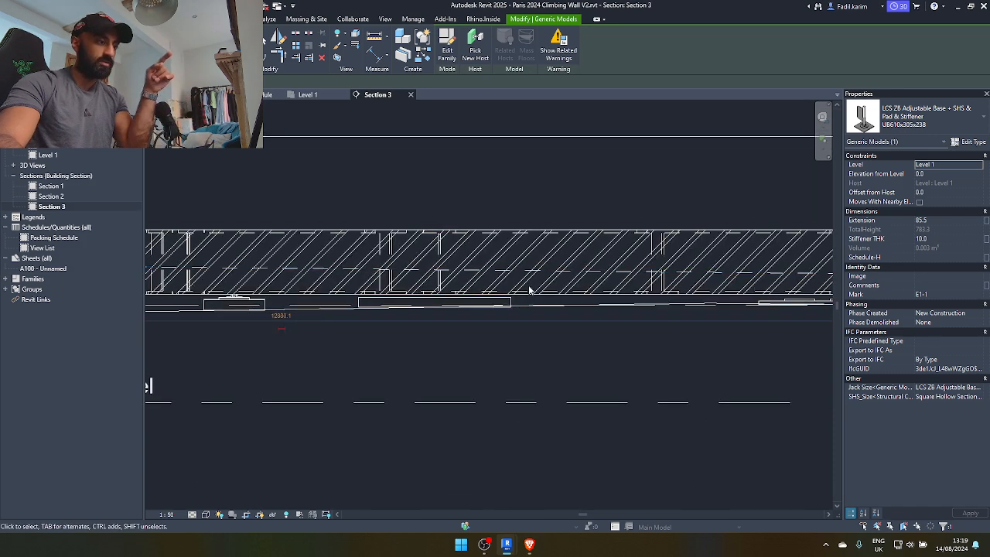
scroll(534, 290, down, 2)
scroll(718, 296, up, 2)
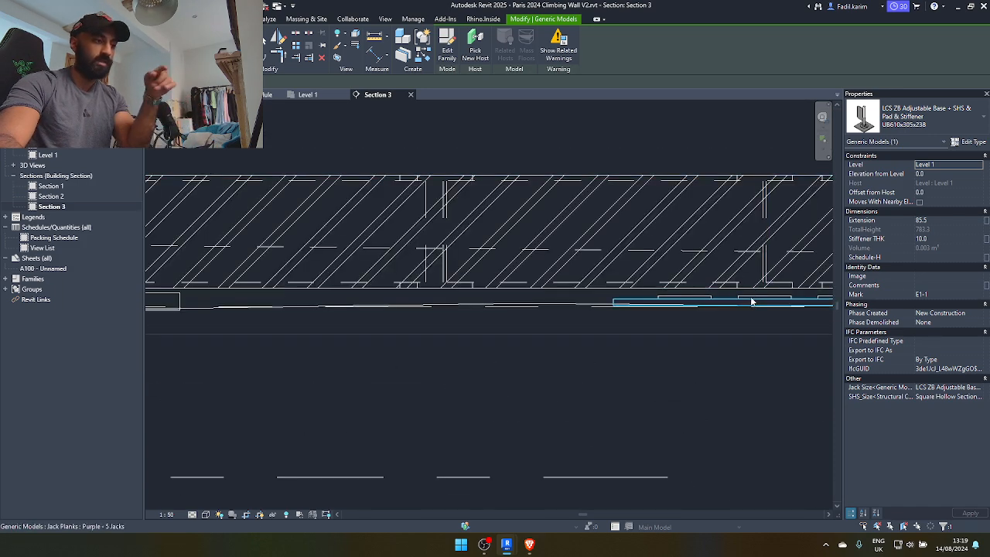
scroll(711, 301, up, 2)
scroll(387, 317, down, 4)
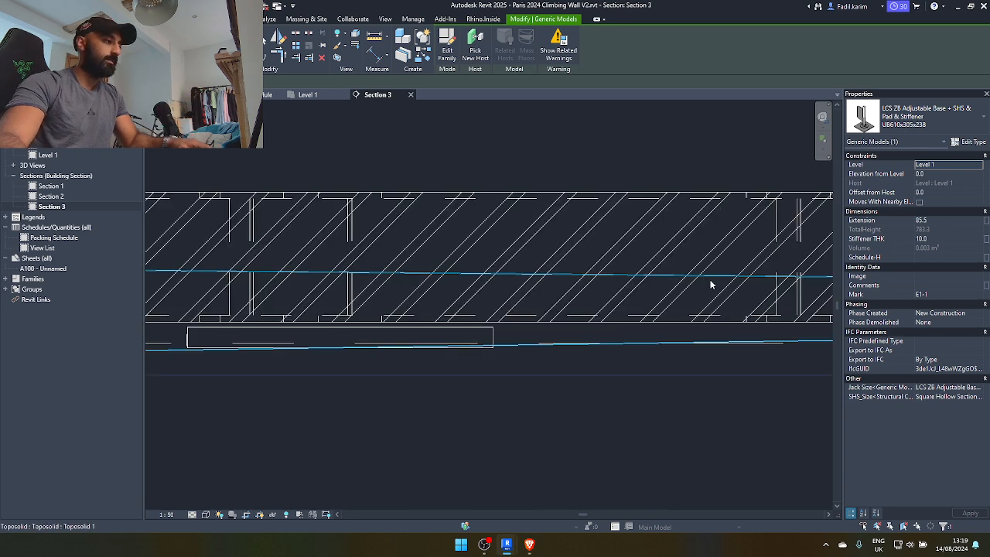
- Undo the plank height update, select Level 1 to check its elevation, and clear the selection
click(358, 341)
scroll(352, 344, up, 2)
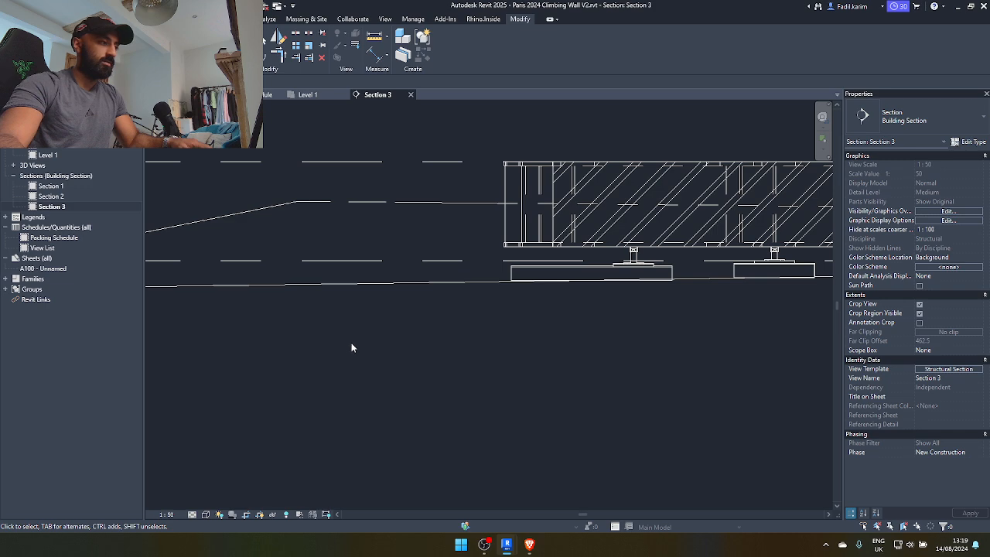
click(437, 162)
scroll(344, 227, down, 3)
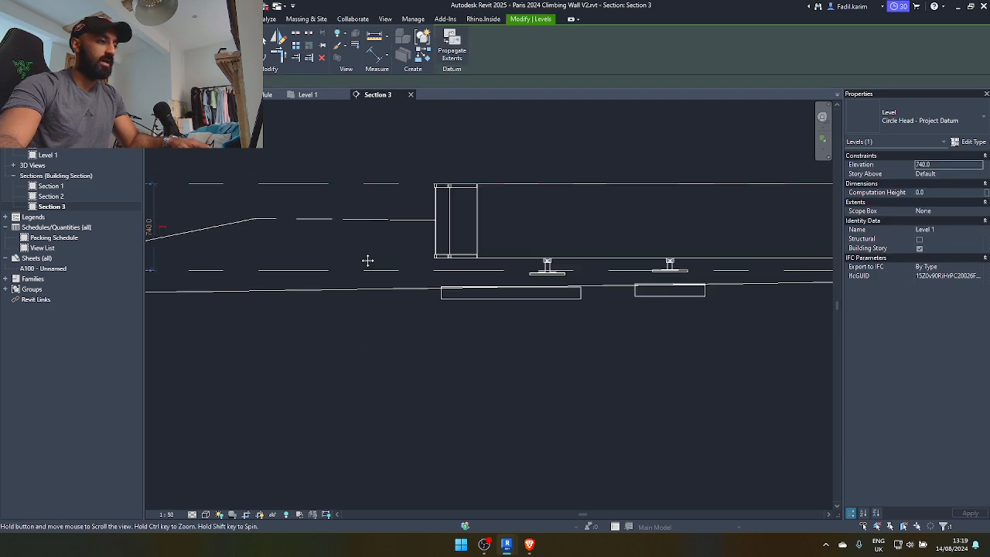
scroll(575, 267, up, 5)
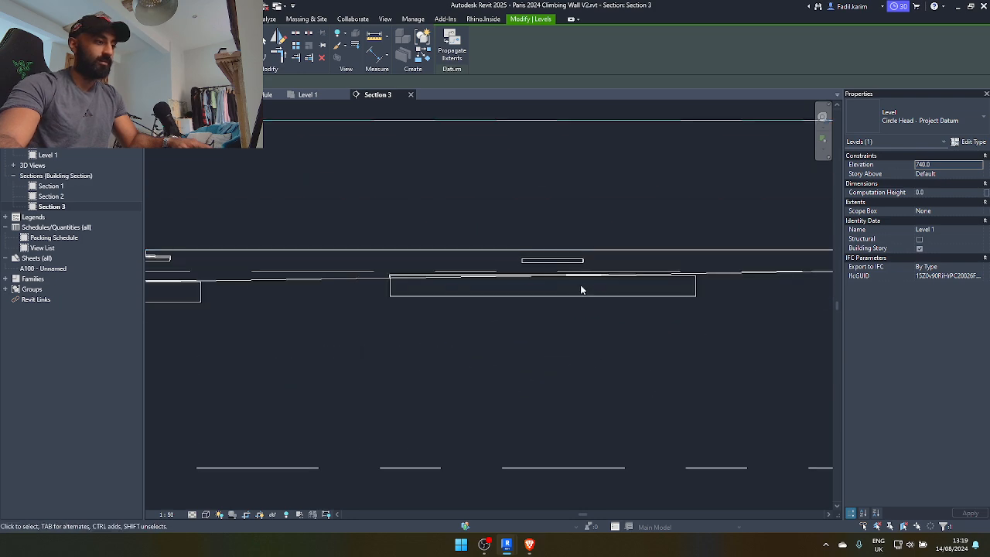
click(566, 272)
click(634, 396)
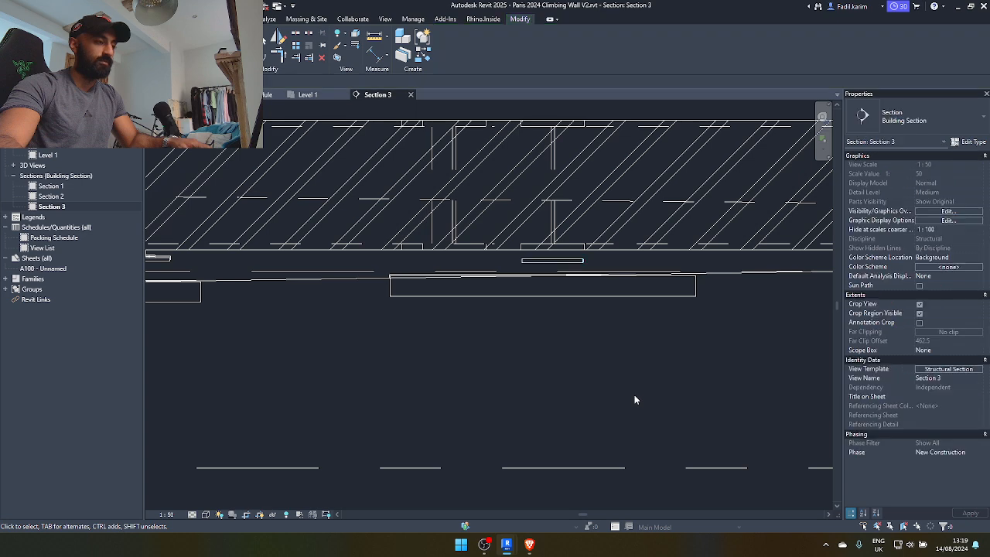
- Undo the earlier lowering of Level 1 and clear the selection at the level heads in Section 3
scroll(499, 410, down, 3)
middle_drag(500, 410, 921, 375)
middle_drag(485, 382, 656, 356)
click(531, 309)
click(438, 372)
scroll(429, 374, up, 4)
scroll(429, 373, down, 5)
key(Escape)
scroll(482, 341, up, 5)
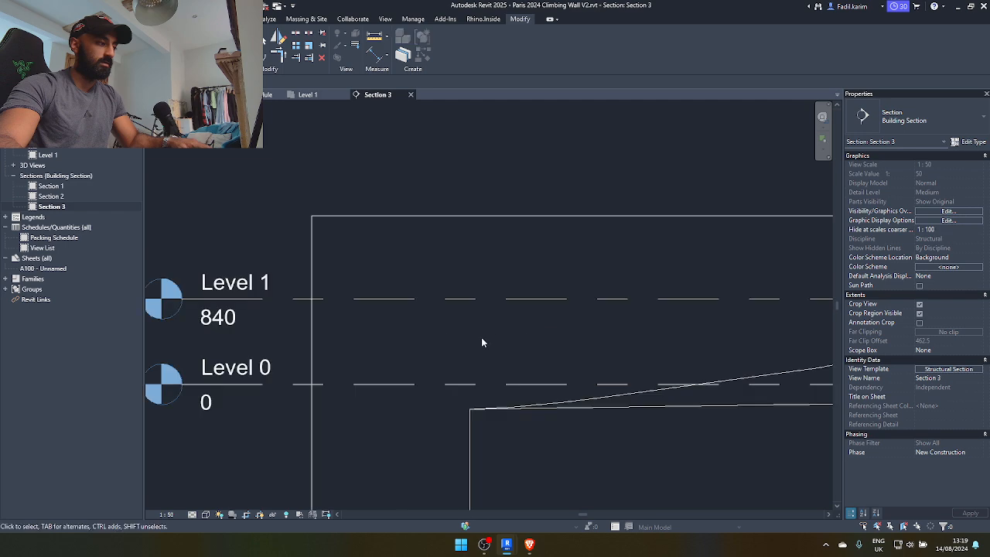
- Move Level 1 up by 100 mm to an elevation of 940 and clear the selection
click(486, 299)
click(241, 58)
scroll(571, 338, up, 2)
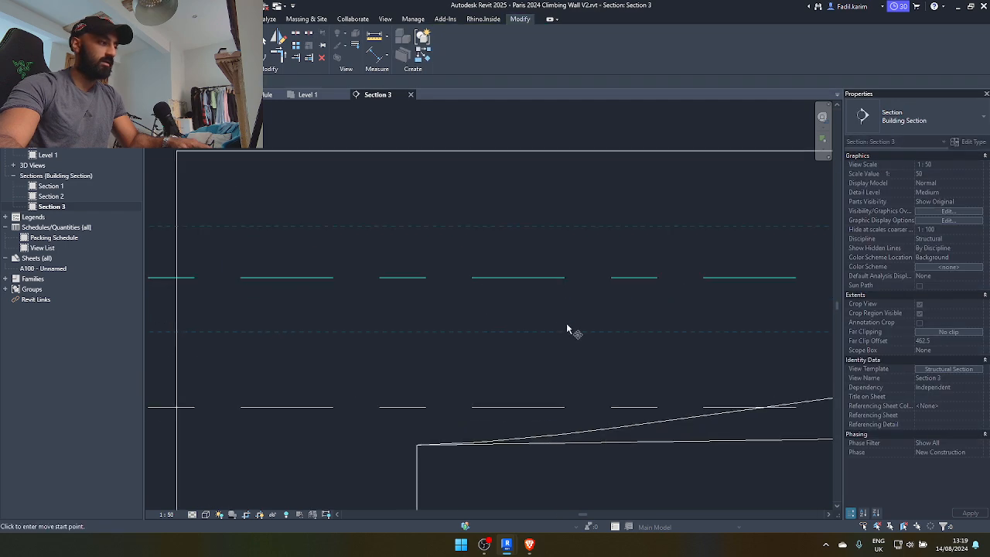
click(565, 278)
click(566, 262)
scroll(565, 280, down, 3)
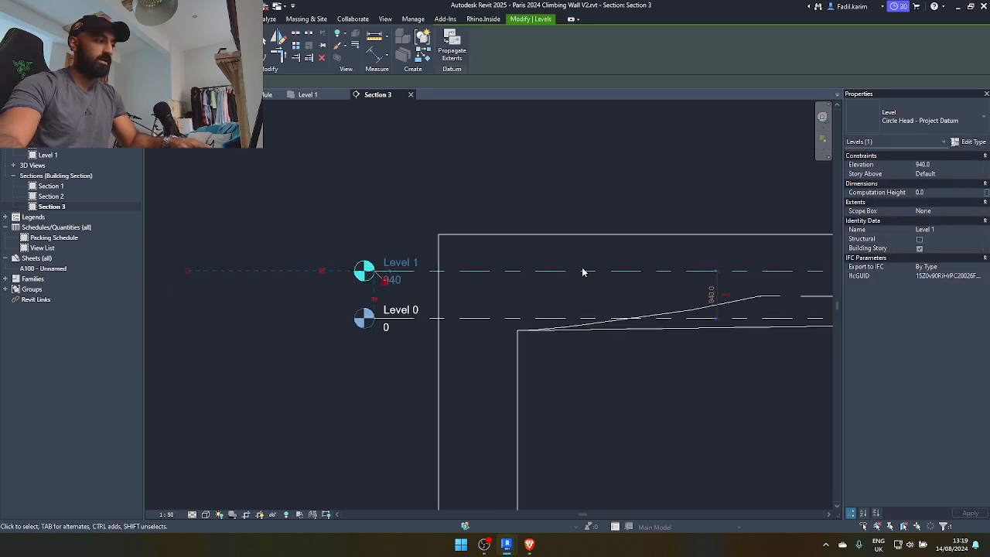
scroll(486, 294, up, 3)
middle_drag(520, 273, 290, 272)
key(Escape)
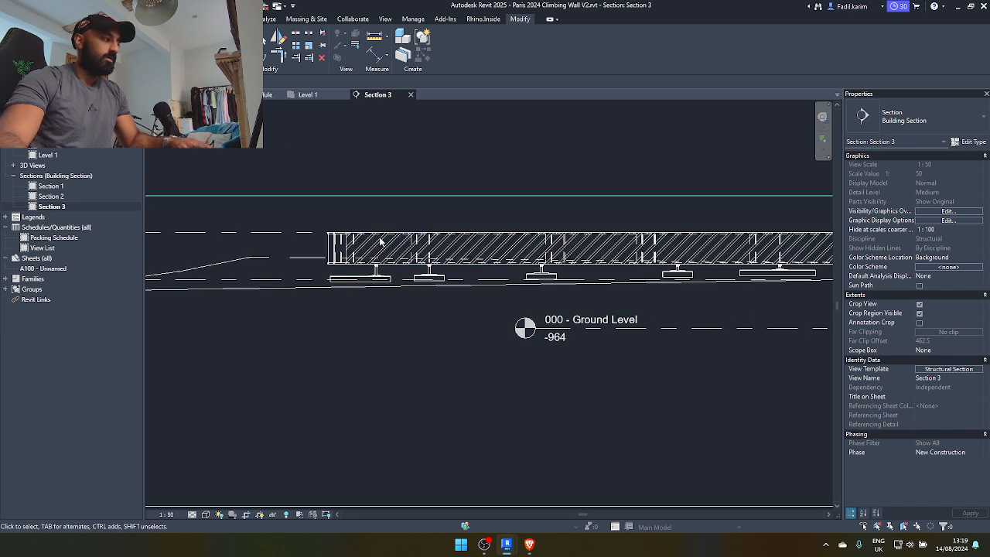
- Switch to Grasshopper and open the JackHeights.gh definition to recalculate the jack extensions for the raised level
mouse_move(512, 543)
click(561, 489)
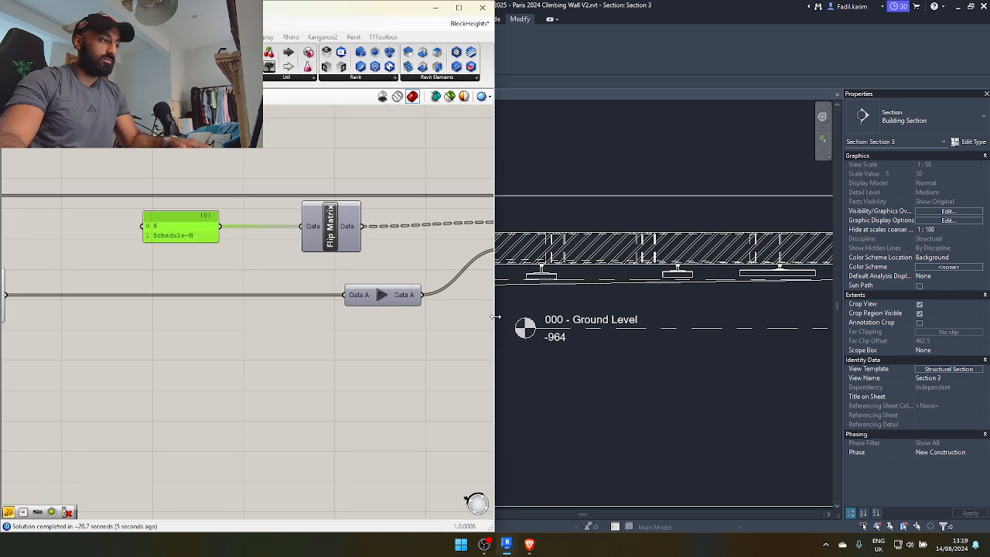
click(11, 24)
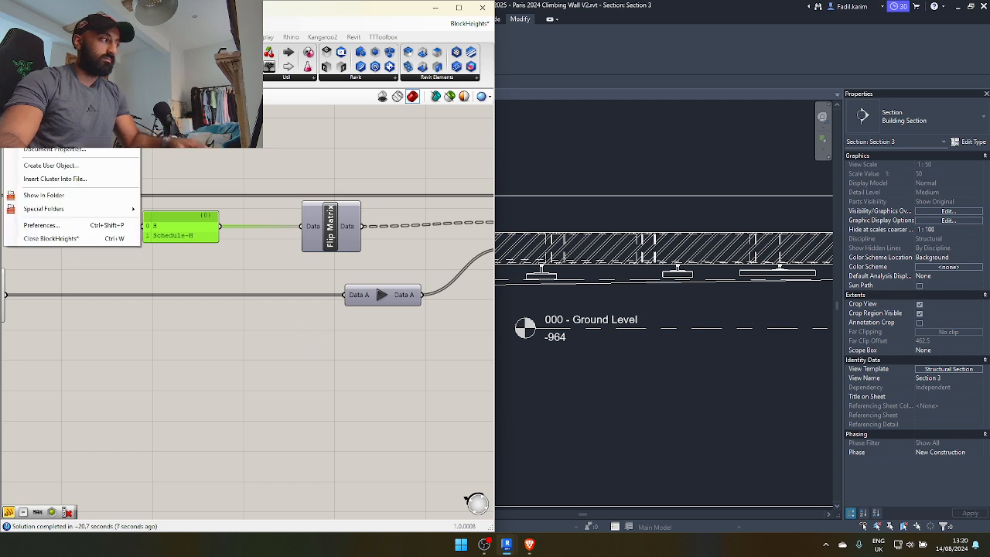
click(47, 50)
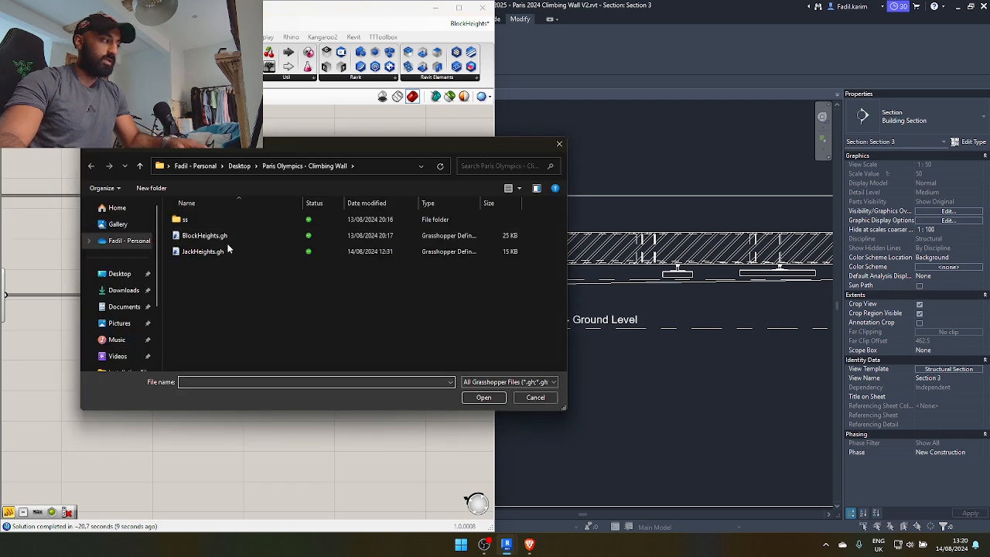
double_click(228, 247)
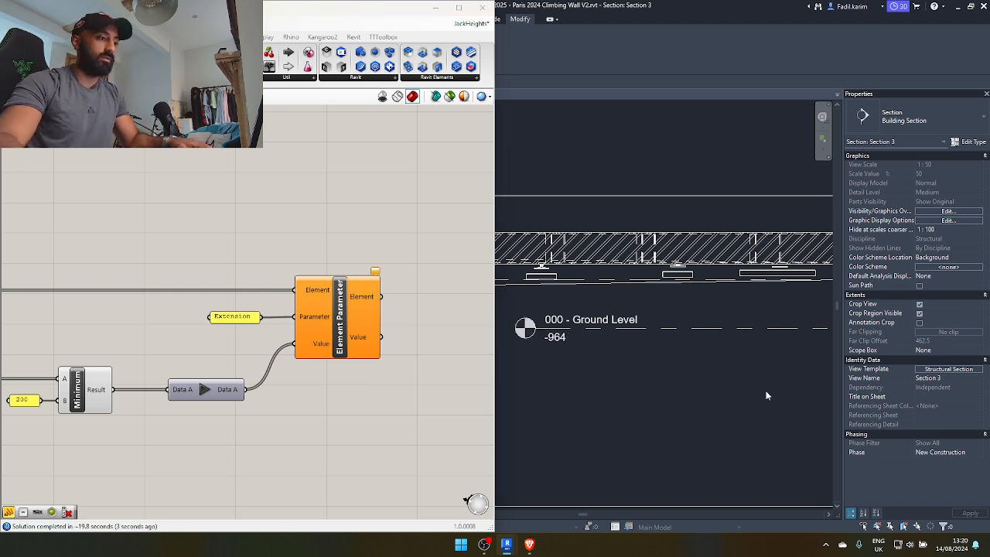
- Check the Extension value of jack E1-4 in Section 3 and review the Grasshopper components that calculate it
scroll(672, 267, up, 4)
click(696, 283)
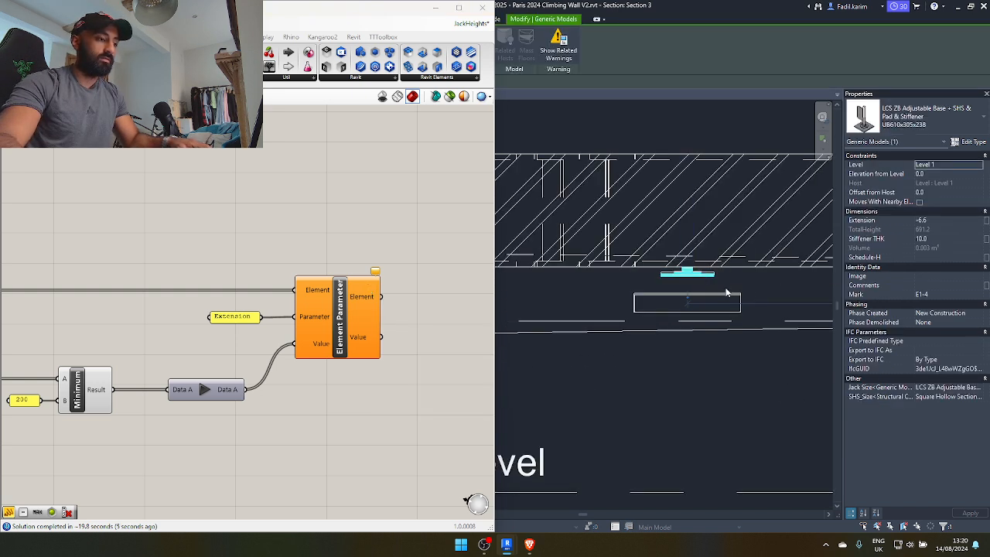
middle_drag(782, 293, 685, 299)
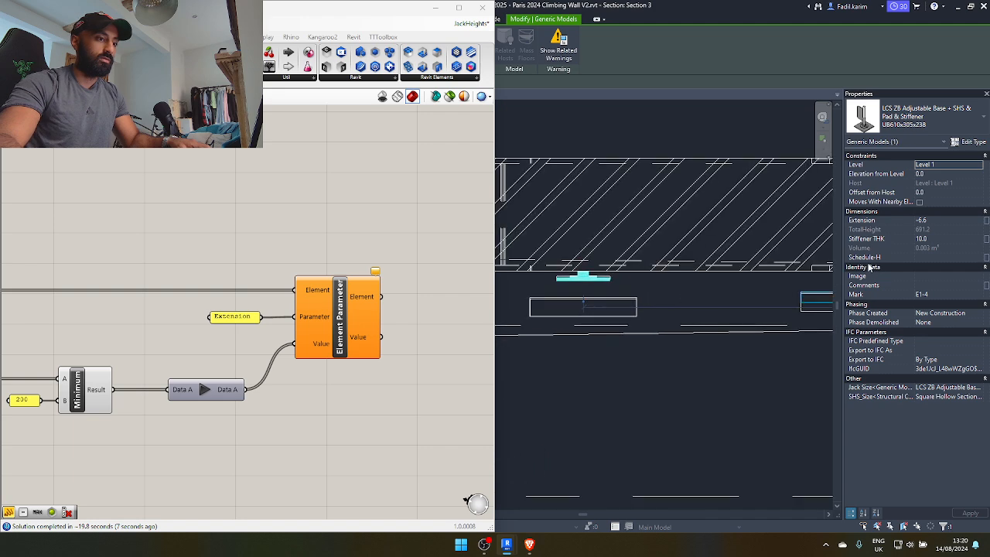
scroll(335, 414, down, 4)
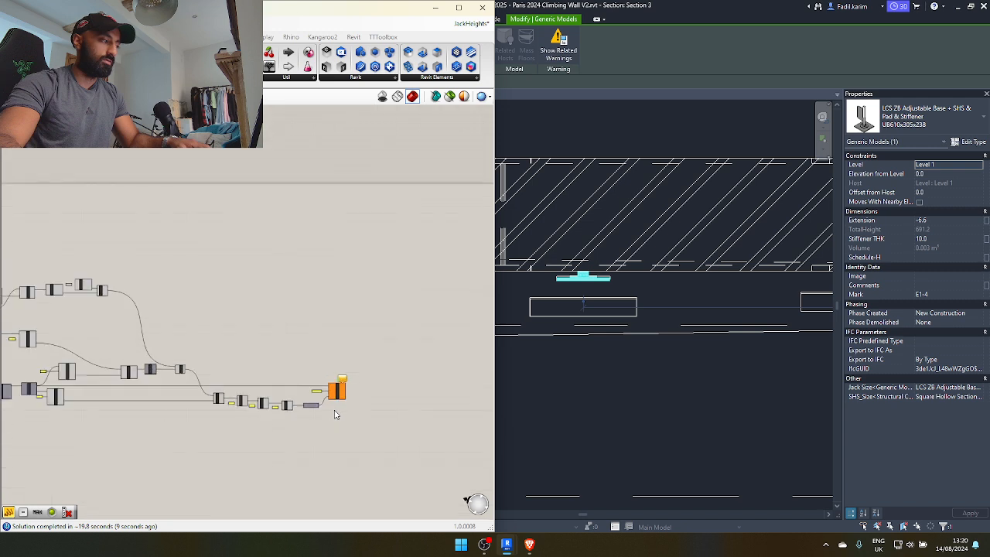
middle_click(315, 394)
right_drag(314, 295, 390, 171)
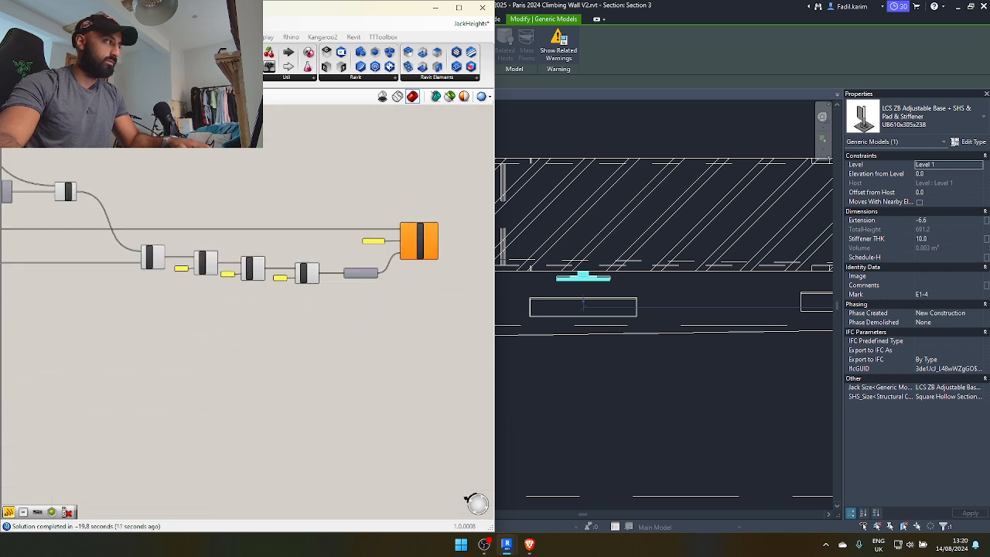
- Close the JackHeights definition and then the BlockHeights definition without saving either one
click(11, 23)
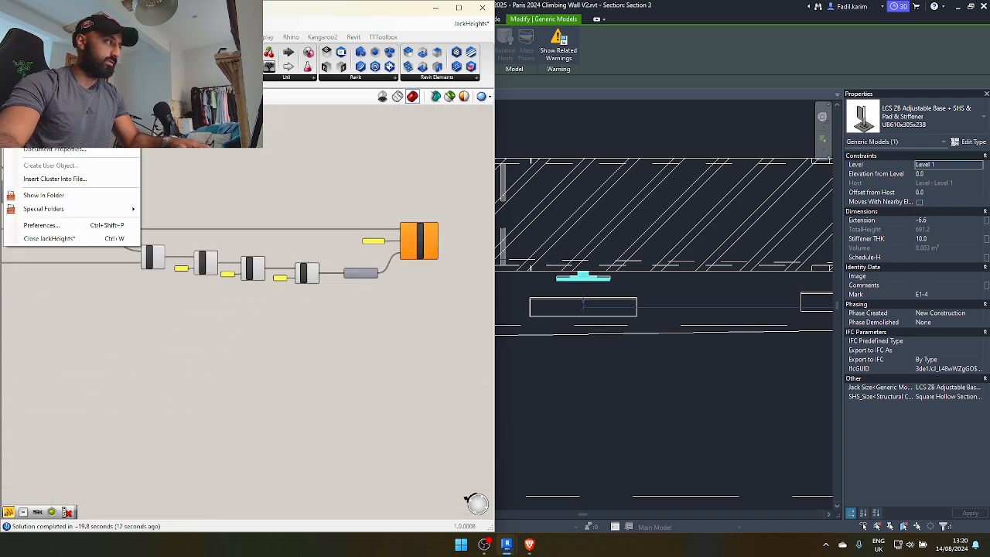
click(51, 239)
click(263, 293)
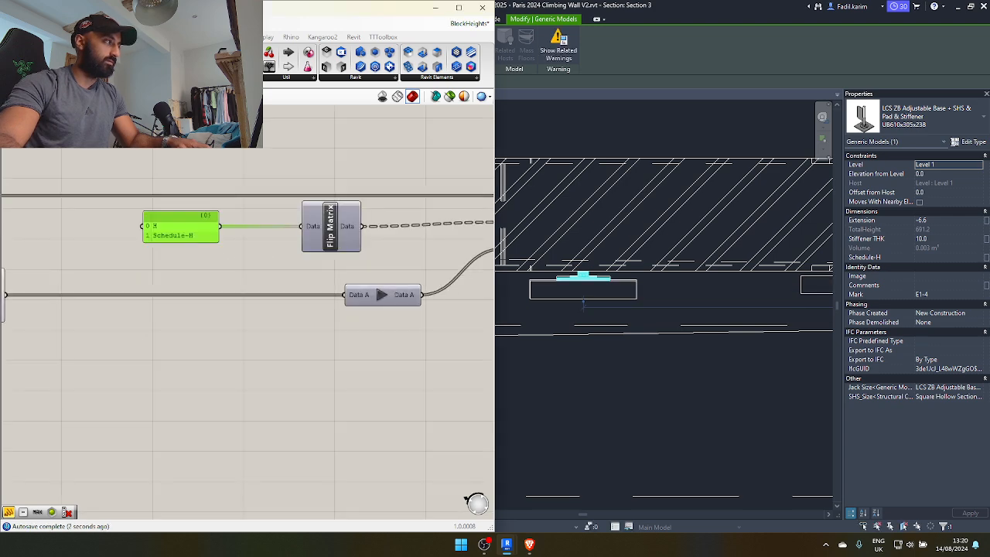
click(12, 23)
click(51, 240)
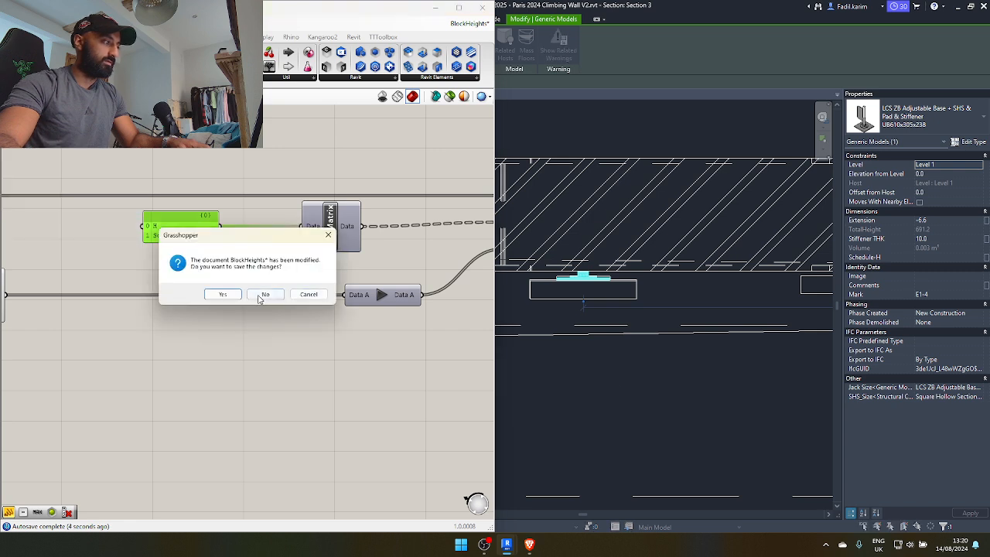
click(265, 295)
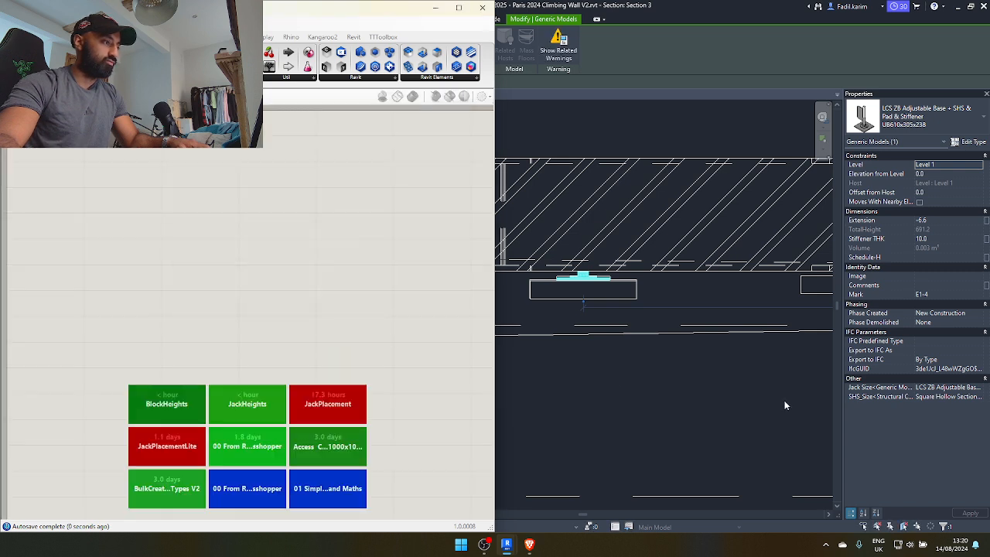
- Open the JackHeights definition to recalculate the jack extensions and check jack E1-4 in Section 3
scroll(784, 405, down, 3)
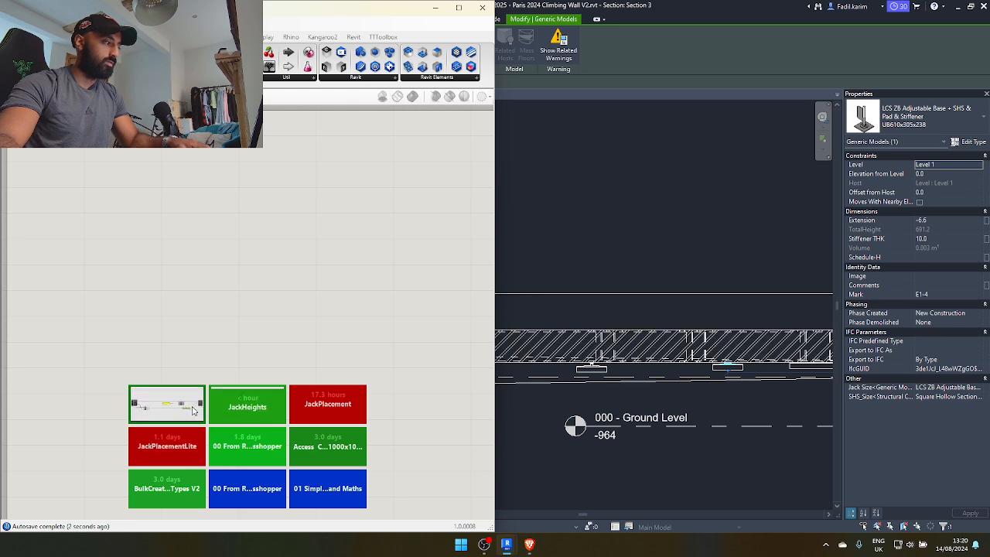
click(249, 407)
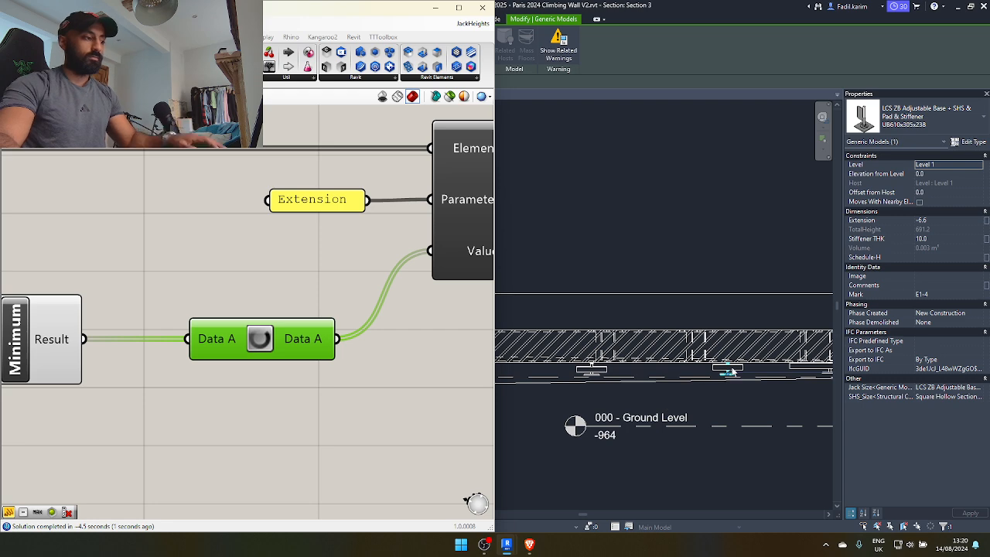
scroll(693, 357, up, 4)
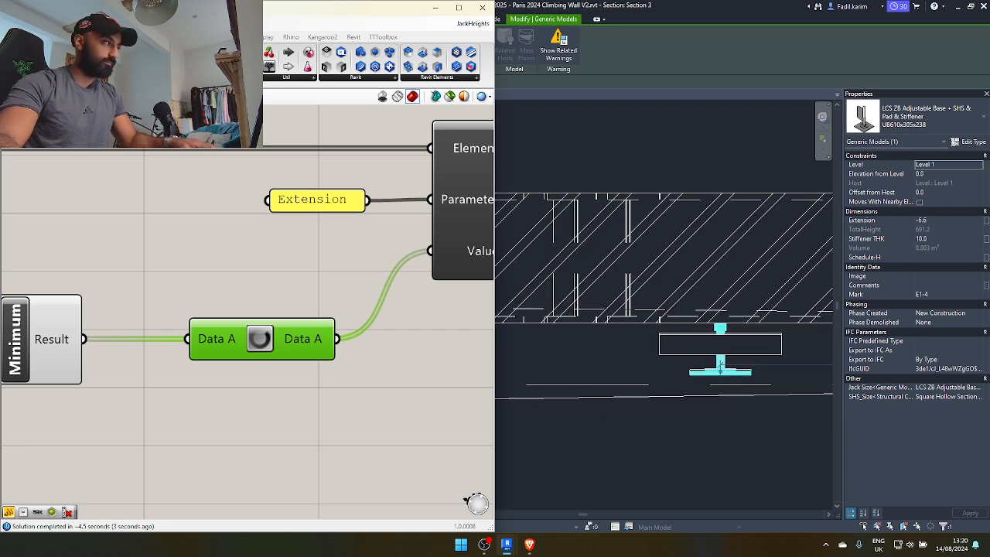
- Open BlockHeights.gh to recalculate the plank heights and check the plank under jack E1-4 in Section 3
click(12, 23)
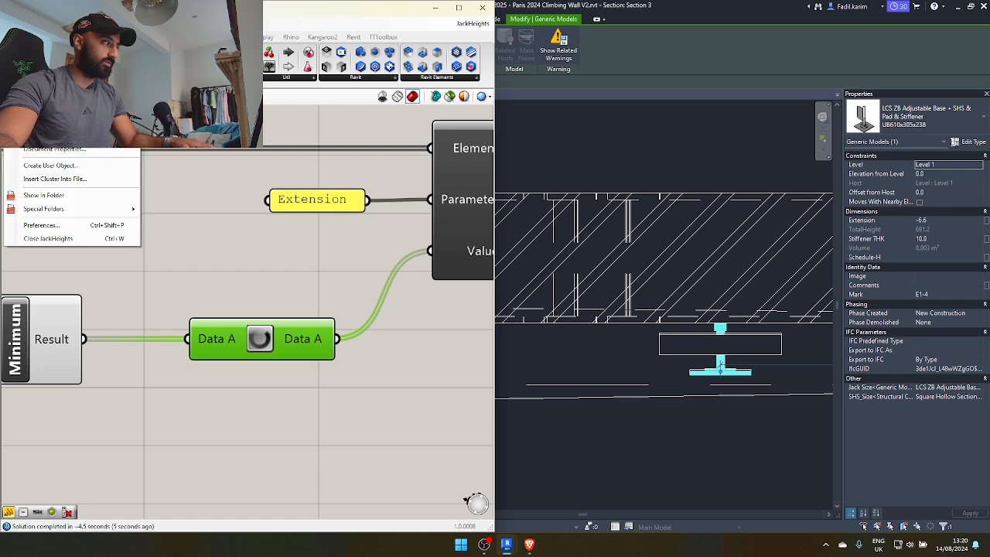
click(42, 51)
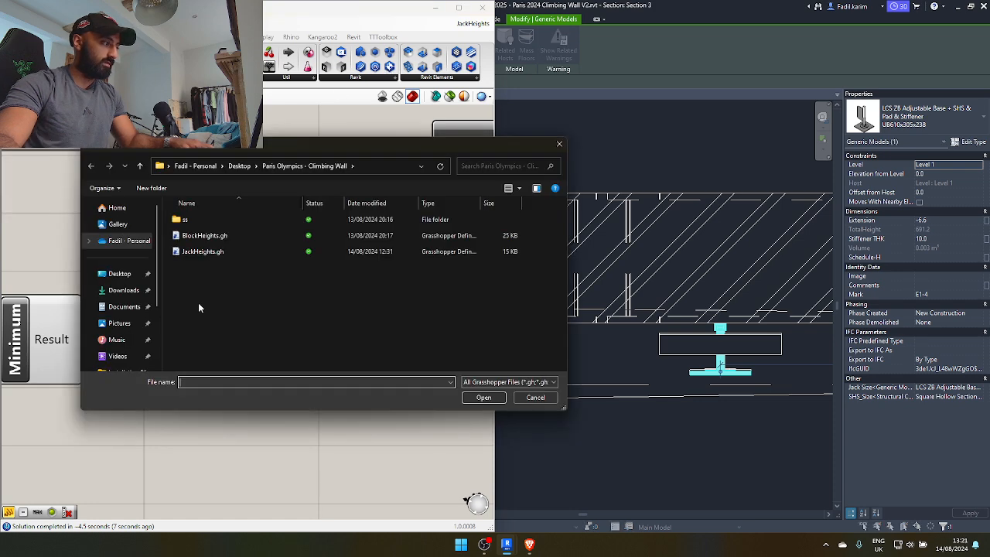
double_click(215, 242)
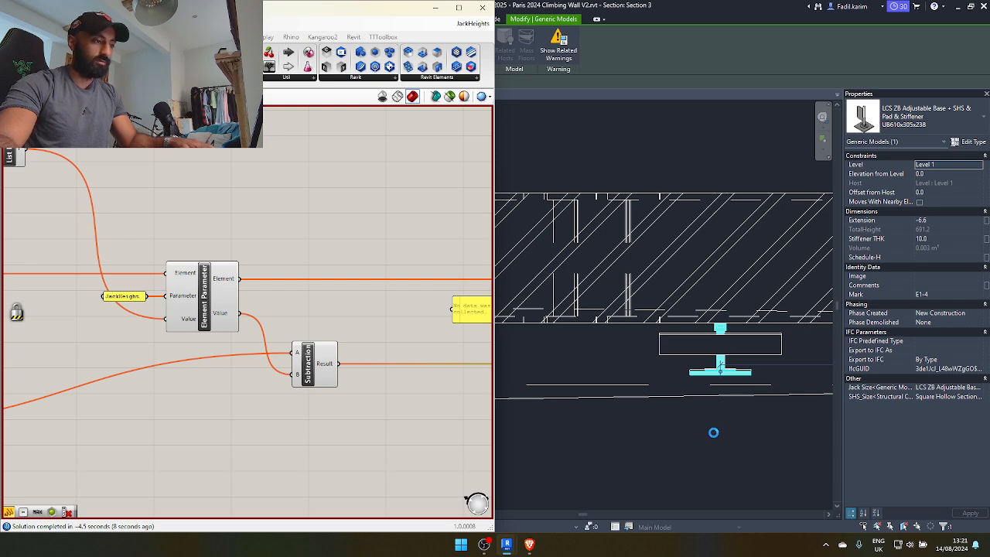
scroll(691, 386, up, 5)
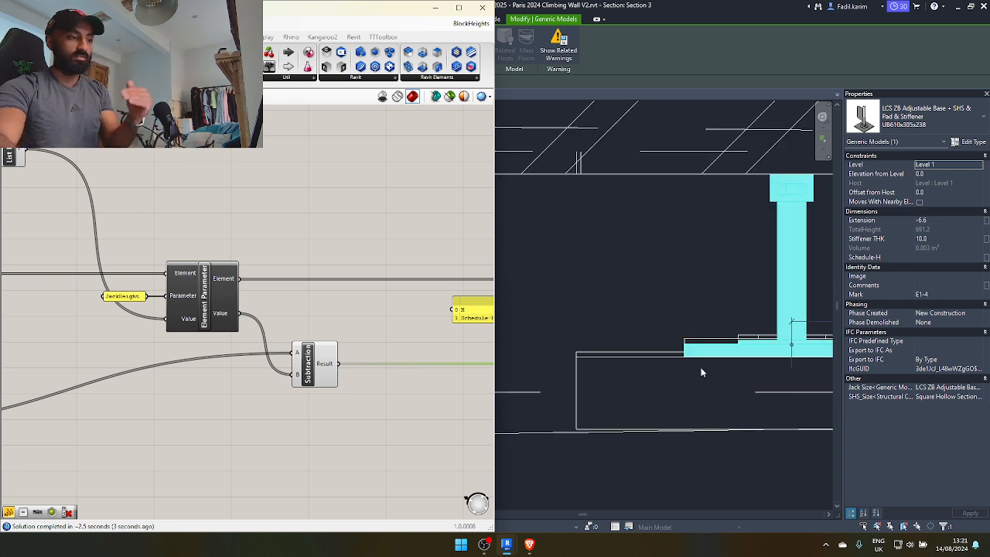
scroll(692, 384, down, 10)
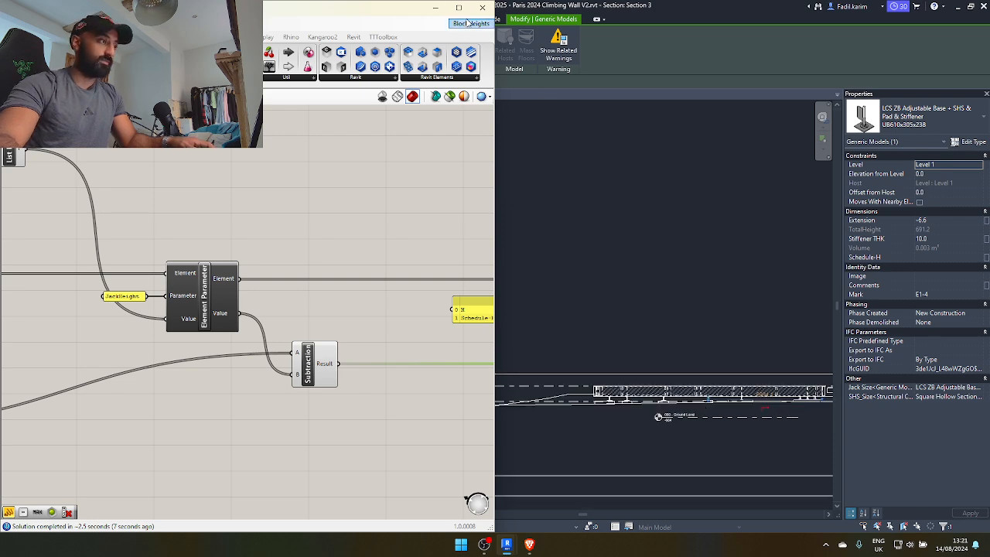
- Minimize Grasshopper and open the Packing Schedule in Revit to check the plank heights
click(436, 10)
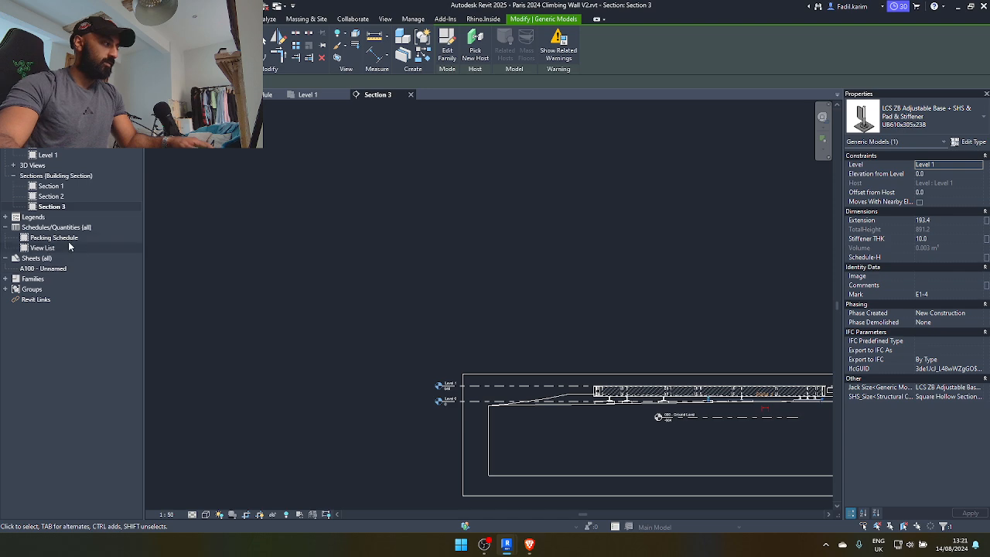
click(69, 237)
double_click(69, 237)
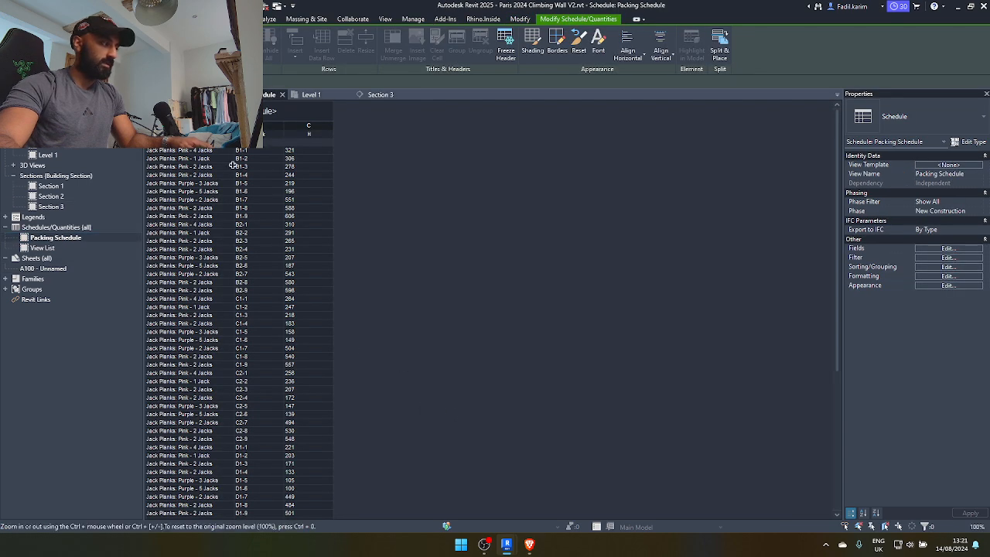
- Return to Section 3 and examine the levels and the row of jacks along the sloping ground
click(378, 94)
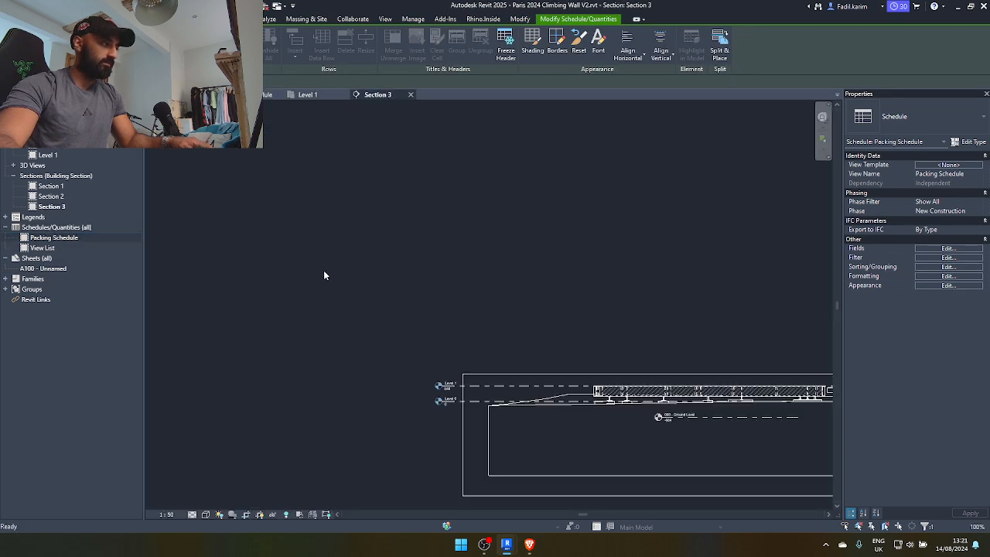
scroll(505, 371, up, 2)
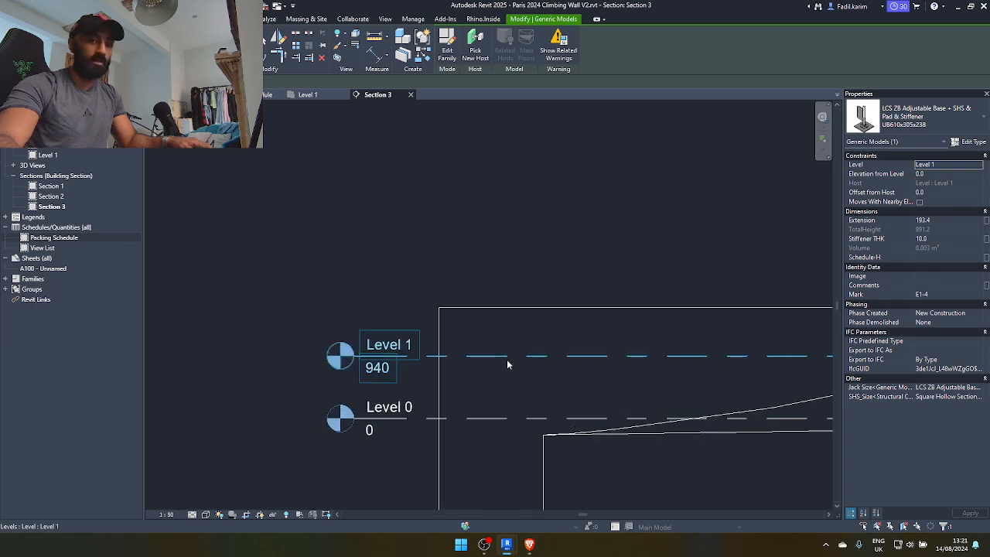
middle_drag(762, 340, 365, 309)
scroll(365, 309, down, 3)
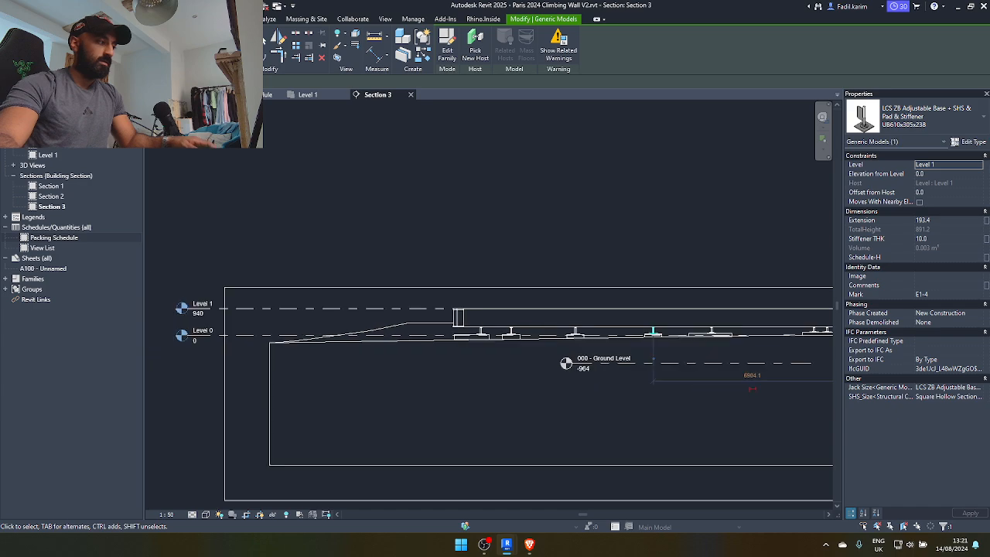
- Switch to the 3D view, select the toposolid and examine the whole climbing wall base on the terrain
click(184, 94)
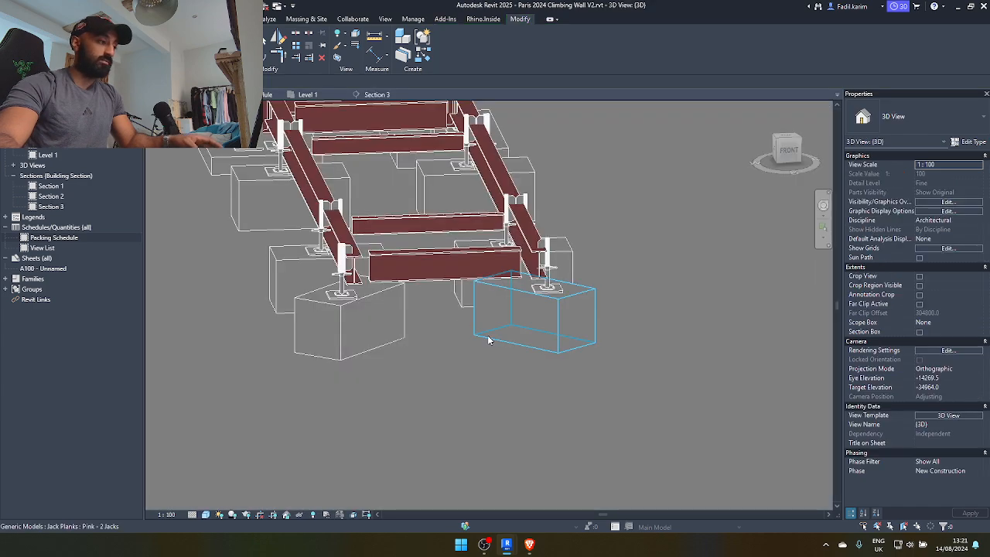
scroll(489, 339, down, 8)
scroll(442, 462, up, 4)
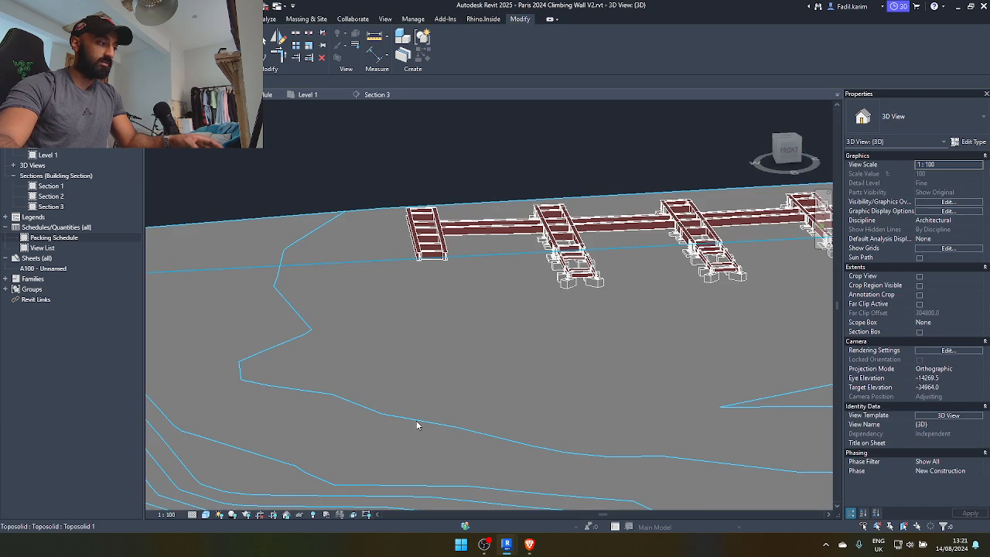
click(416, 423)
shift+middle_drag(416, 423, 547, 436)
scroll(547, 441, down, 5)
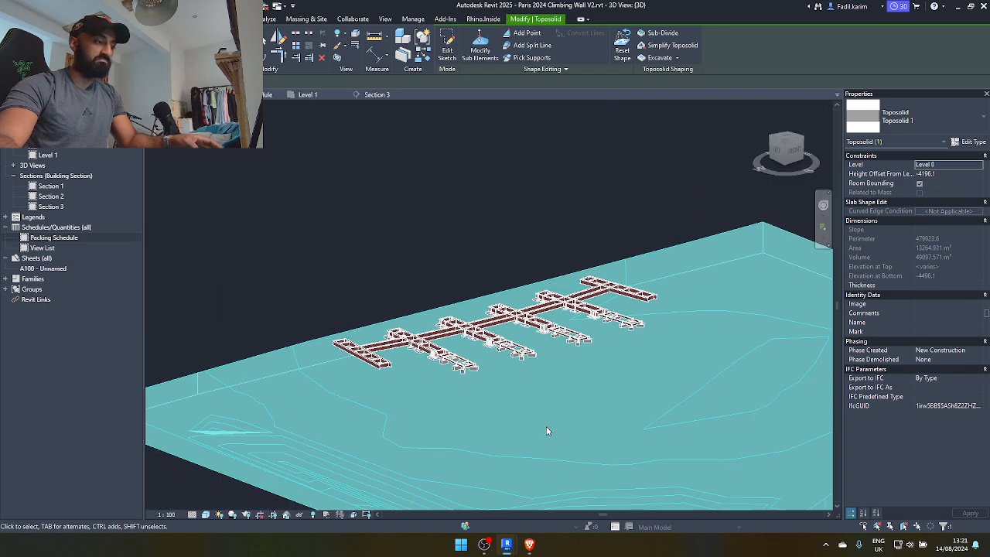
scroll(488, 401, up, 3)
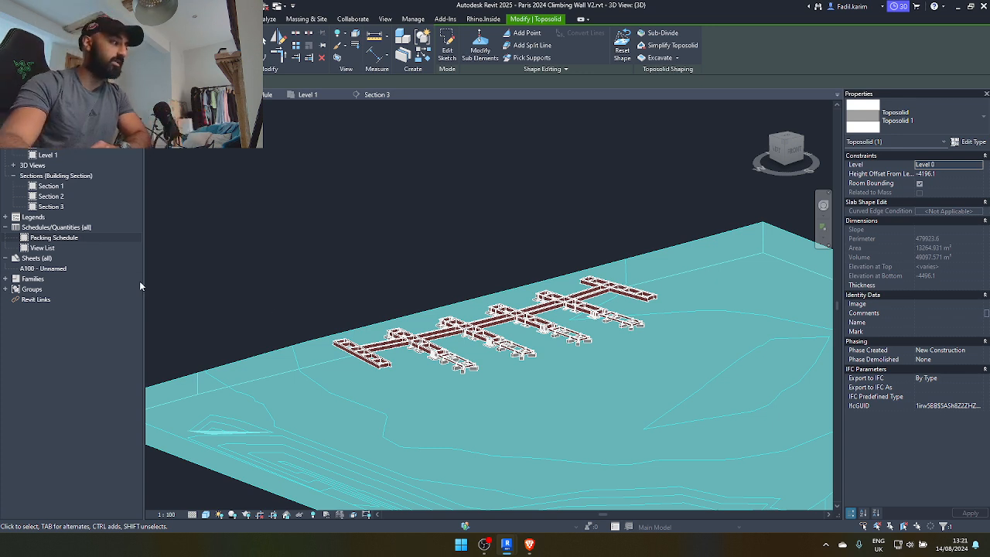
- Reopen the Packing Schedule and review the plank marks and H values down to E2-9
double_click(61, 238)
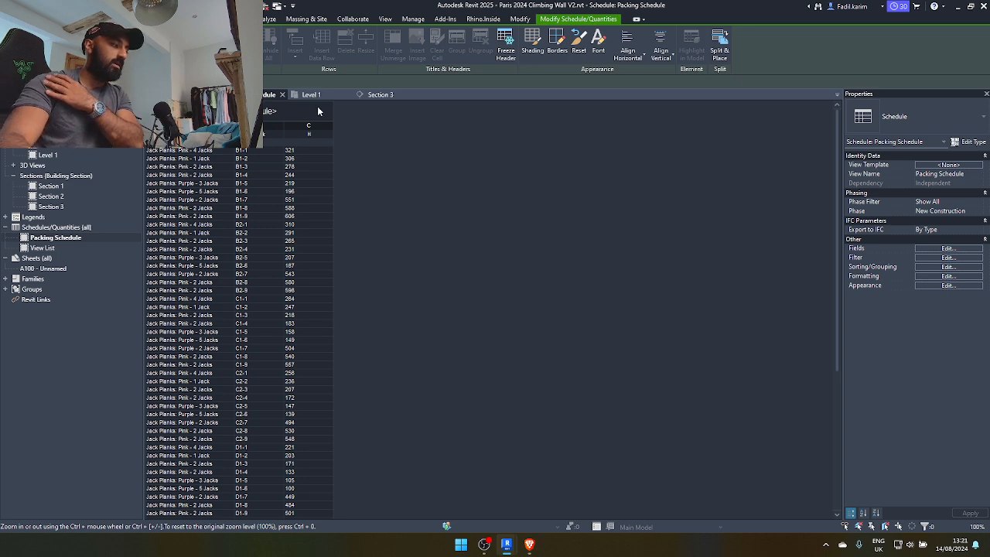
scroll(314, 399, down, 5)
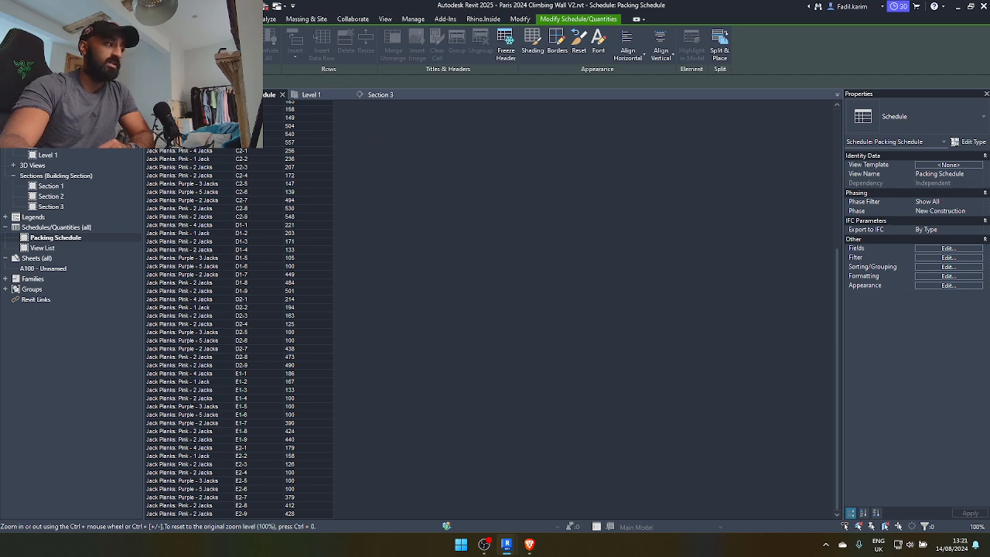
- Return to the 3D view, inspect the properties of jack plank C1-7 and clear the selection
click(182, 95)
click(492, 374)
scroll(492, 374, up, 5)
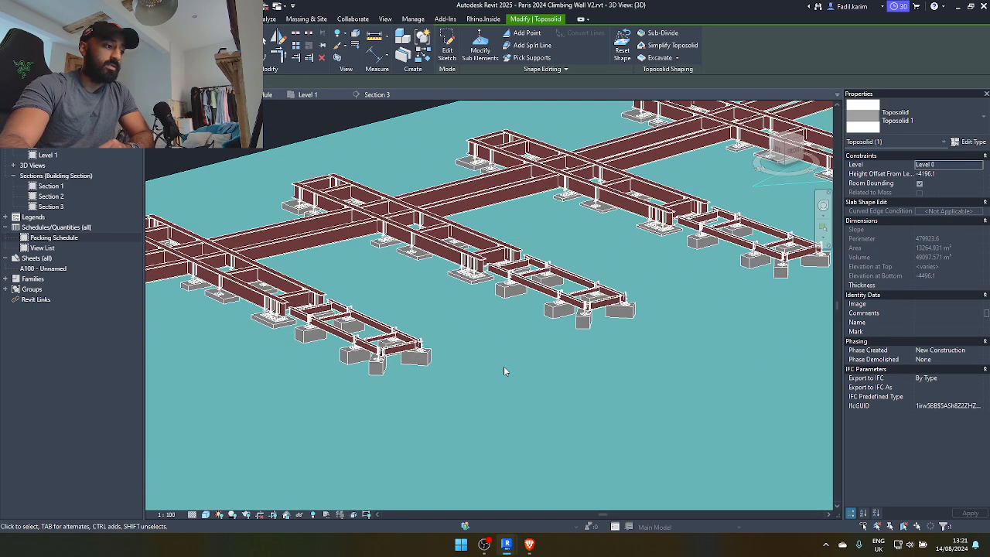
click(515, 297)
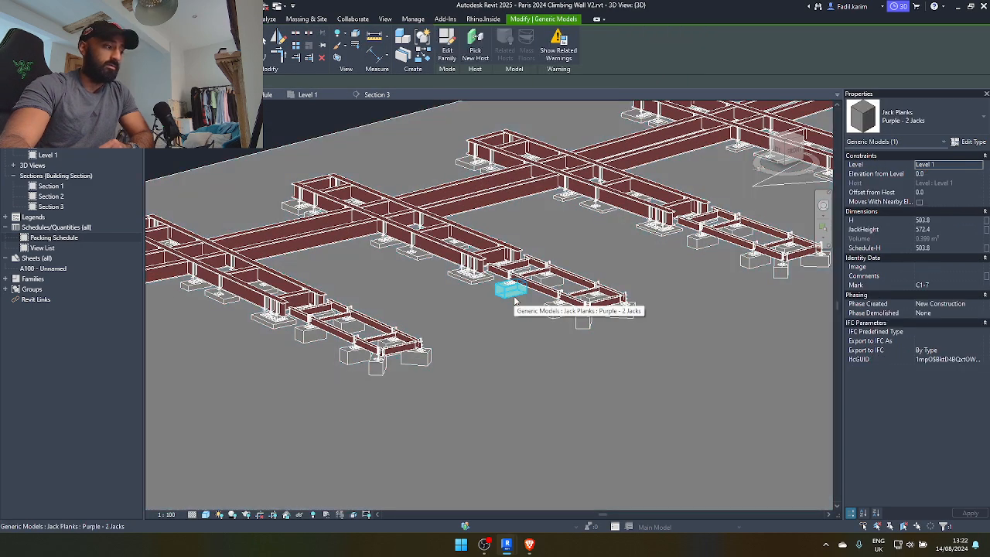
scroll(528, 282, down, 3)
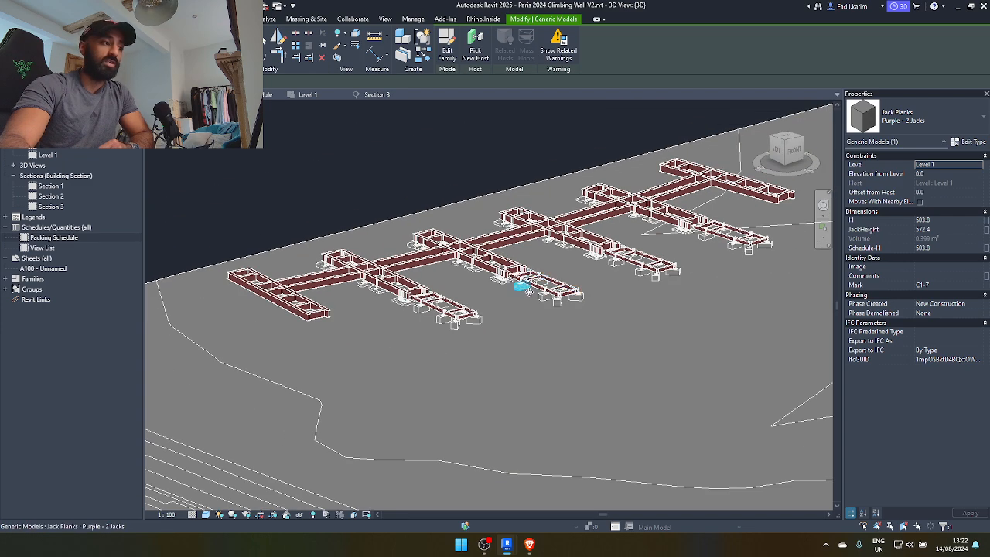
middle_drag(530, 280, 400, 345)
click(431, 209)
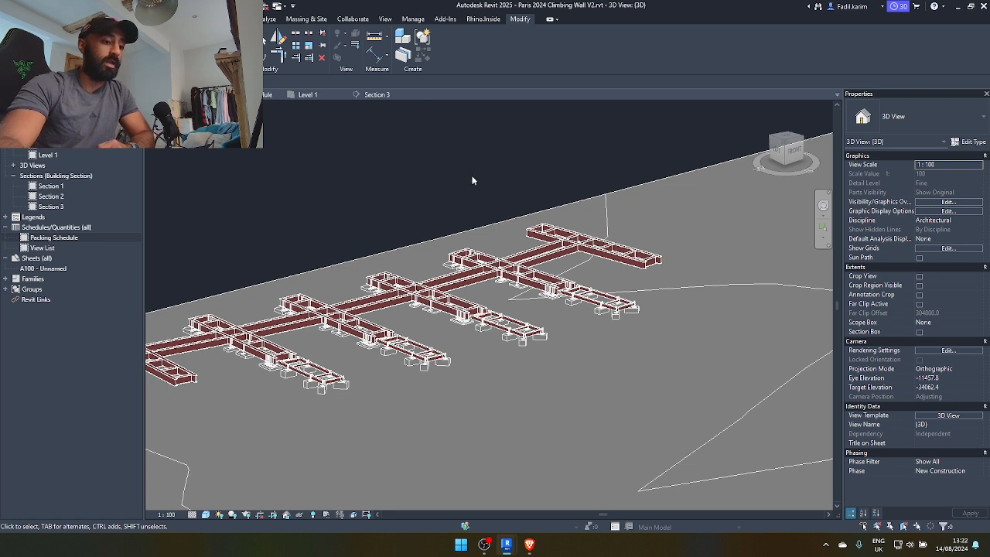